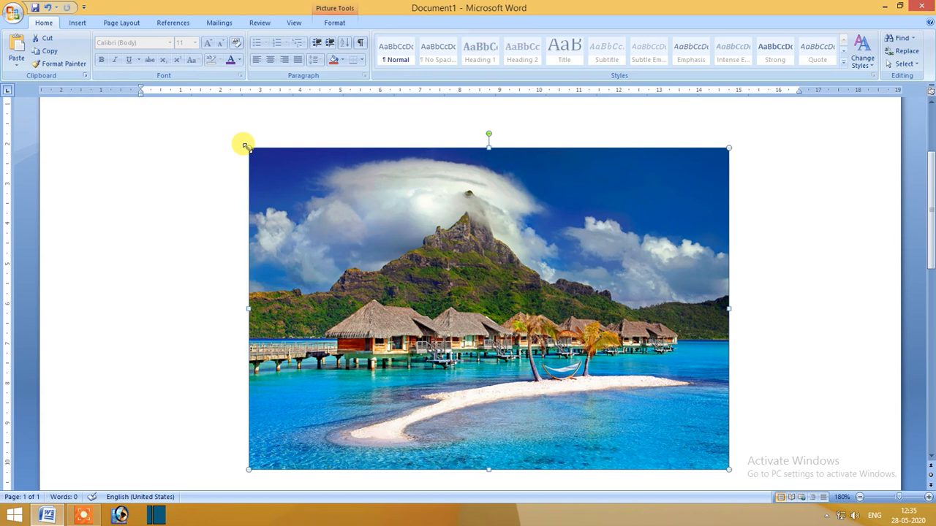
Shrink the picture proportionally to about 8.7 cm wide by 5.83 cm high and move it up into the page's left half.
{"action": "left_click_drag", "start_coordinate": [245, 146], "coordinate": [379, 264]}
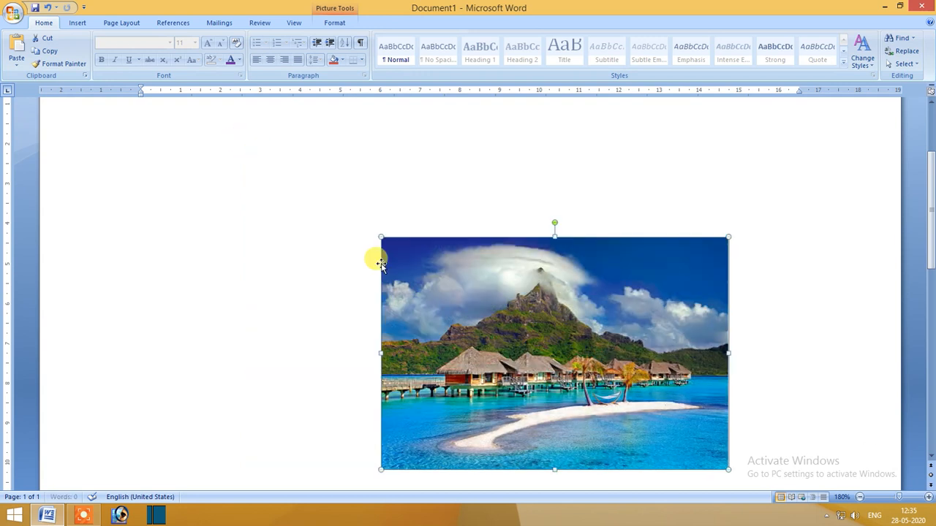
{"action": "left_click_drag", "start_coordinate": [505, 317], "coordinate": [369, 264]}
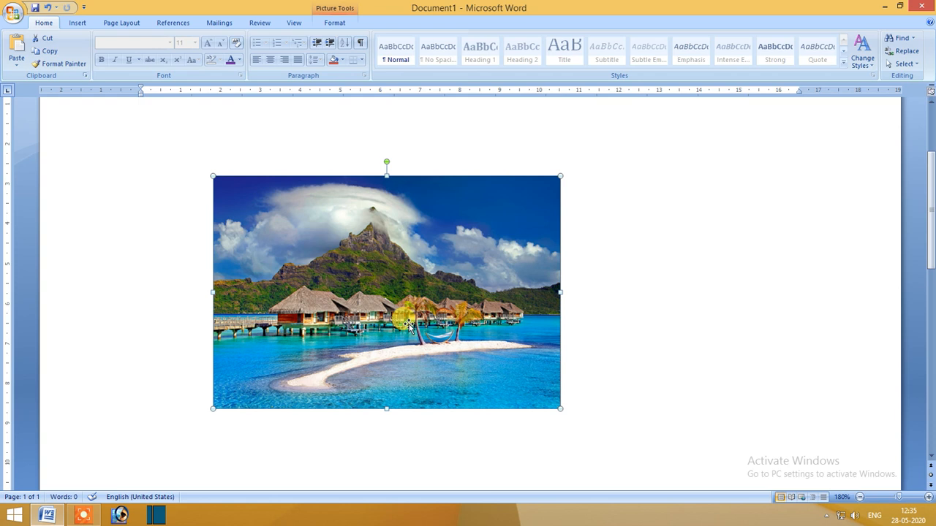
Try squeezing the picture's width to about a third from its right edge, and undo the distortion.
{"action": "left_click_drag", "start_coordinate": [561, 292], "coordinate": [327, 292]}
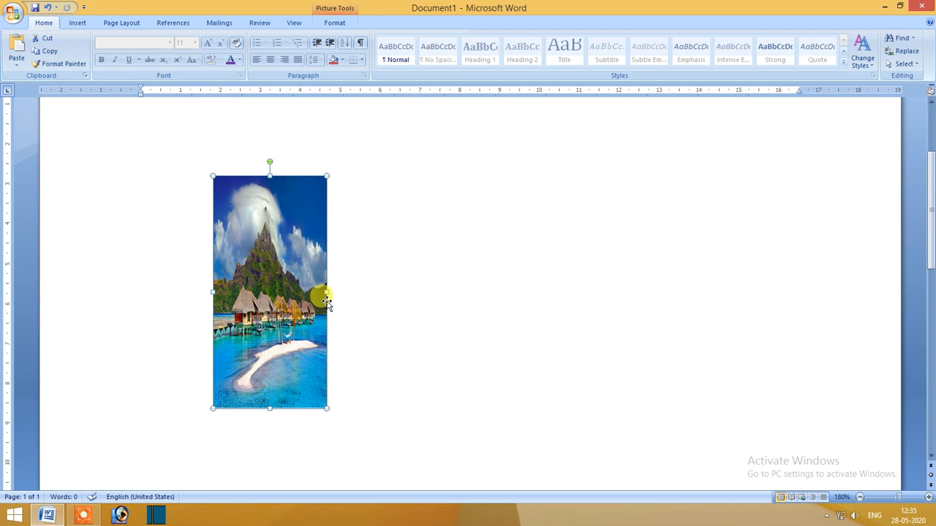
{"action": "key", "text": "ctrl+z"}
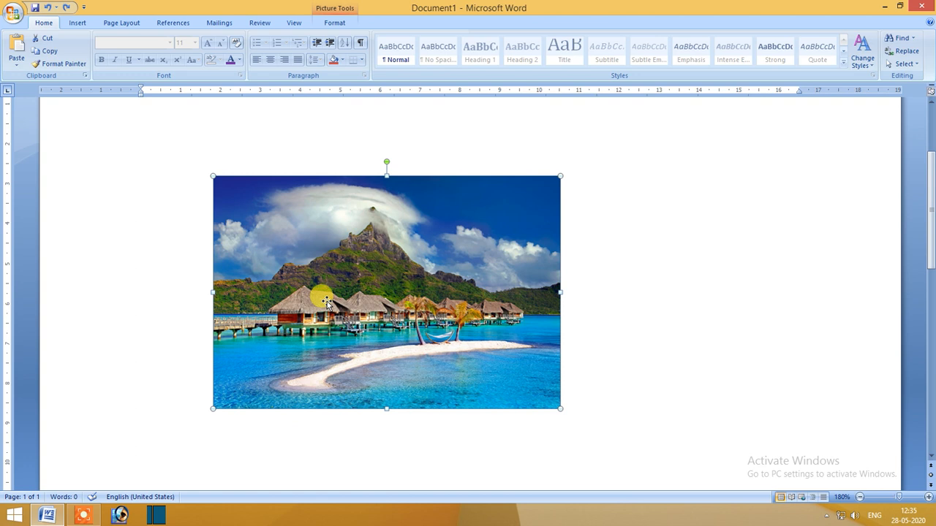
Reposition the picture slightly to the right within the page's left half.
{"action": "left_click_drag", "start_coordinate": [375, 287], "coordinate": [387, 262]}
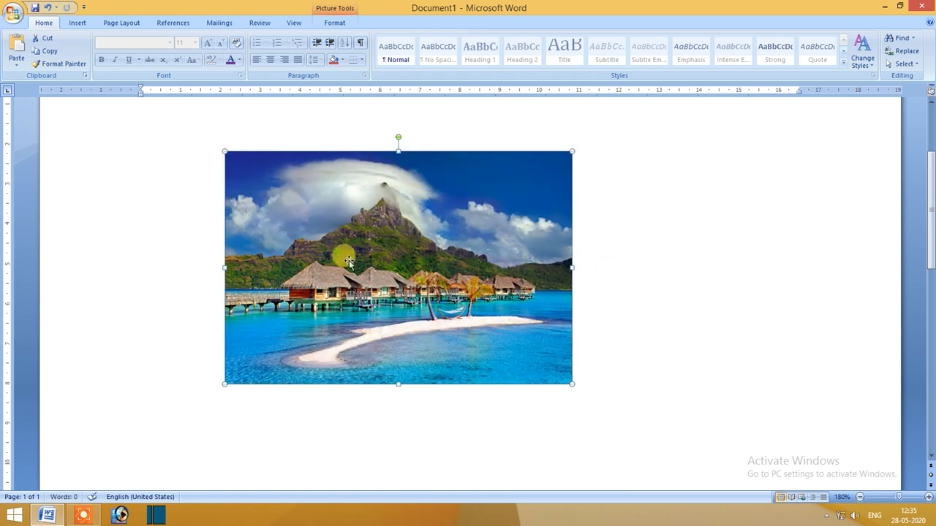
{"action": "left_click_drag", "start_coordinate": [381, 188], "coordinate": [391, 222]}
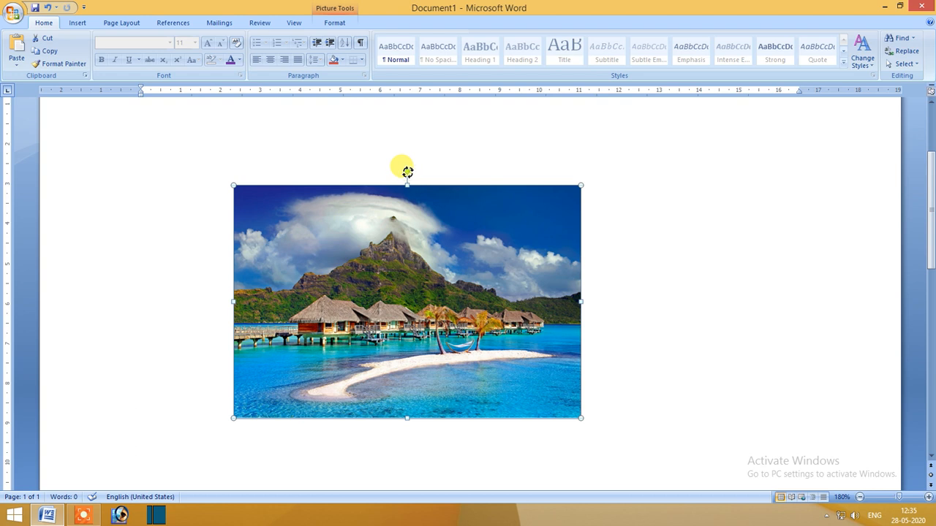
Try rotating the picture freely counterclockwise and clockwise, undoing each rotation.
{"action": "left_click_drag", "start_coordinate": [408, 171], "coordinate": [374, 177]}
{"action": "key", "text": "ctrl+z"}
{"action": "left_click_drag", "start_coordinate": [406, 171], "coordinate": [342, 193]}
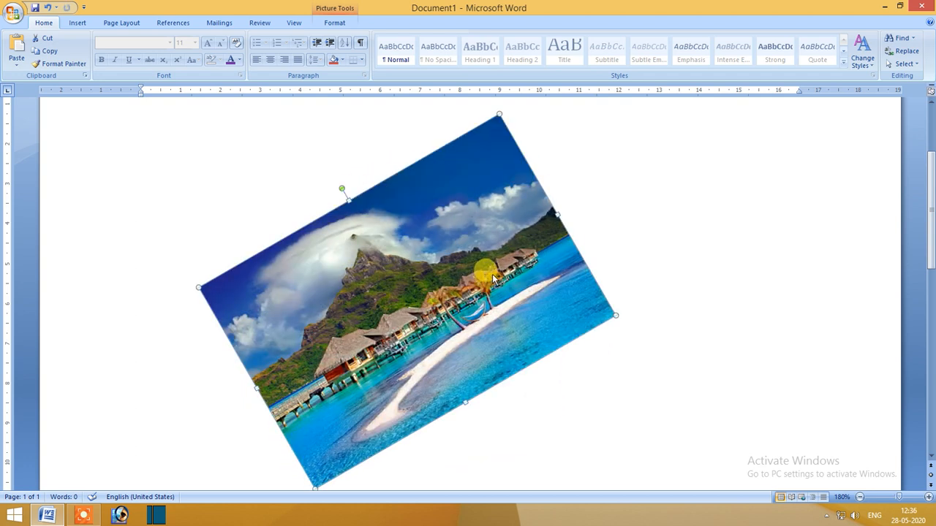
{"action": "key", "text": "ctrl+z"}
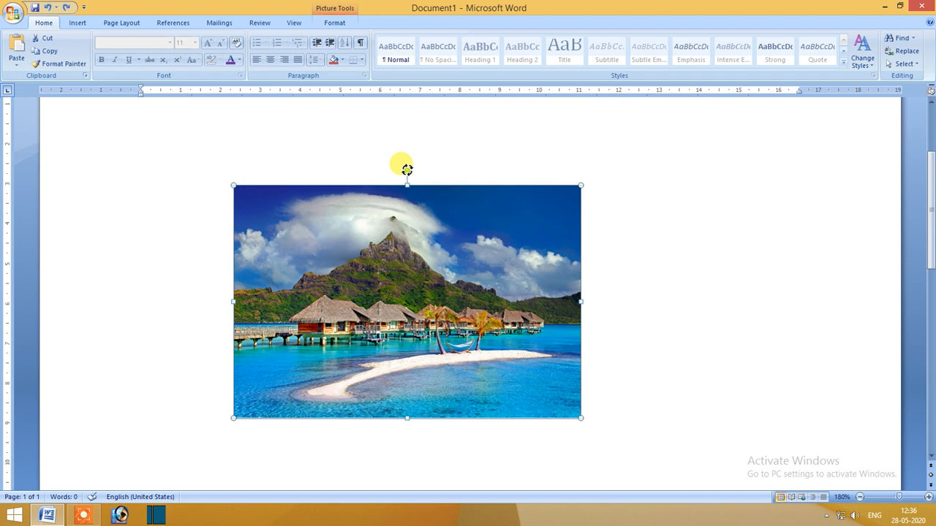
{"action": "left_click_drag", "start_coordinate": [406, 168], "coordinate": [505, 212]}
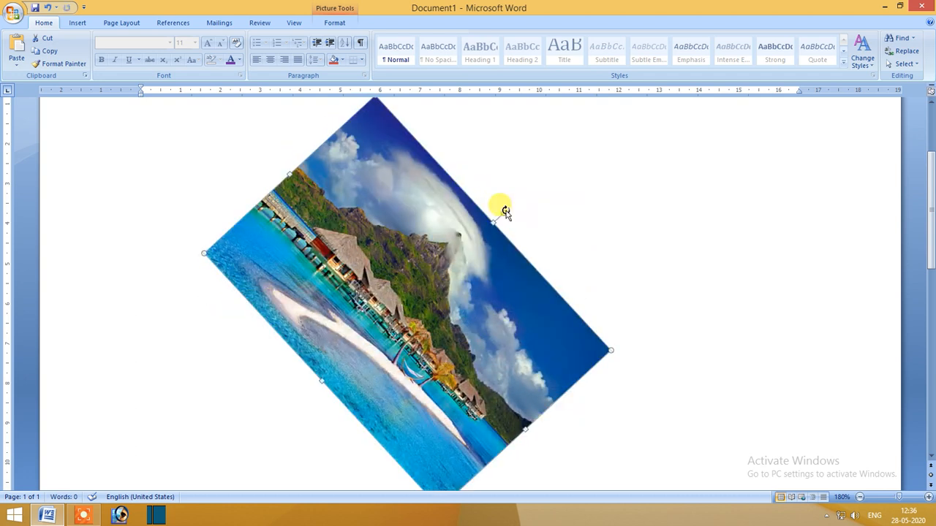
{"action": "key", "text": "ctrl+z"}
Show the picture formatting options and move the picture around the page, placing it in the left half.
{"action": "left_click_drag", "start_coordinate": [441, 291], "coordinate": [516, 209]}
{"action": "scroll", "coordinate": [520, 221], "scroll_direction": "down", "scroll_amount": 1}
{"action": "scroll", "coordinate": [520, 220], "scroll_direction": "up", "scroll_amount": 1}
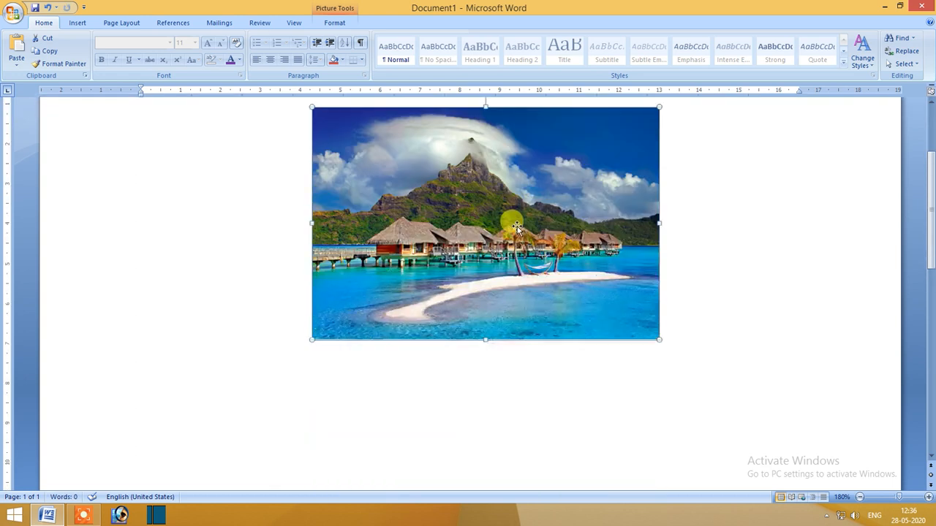
{"action": "left_click", "coordinate": [331, 24]}
{"action": "left_click_drag", "start_coordinate": [446, 198], "coordinate": [341, 276]}
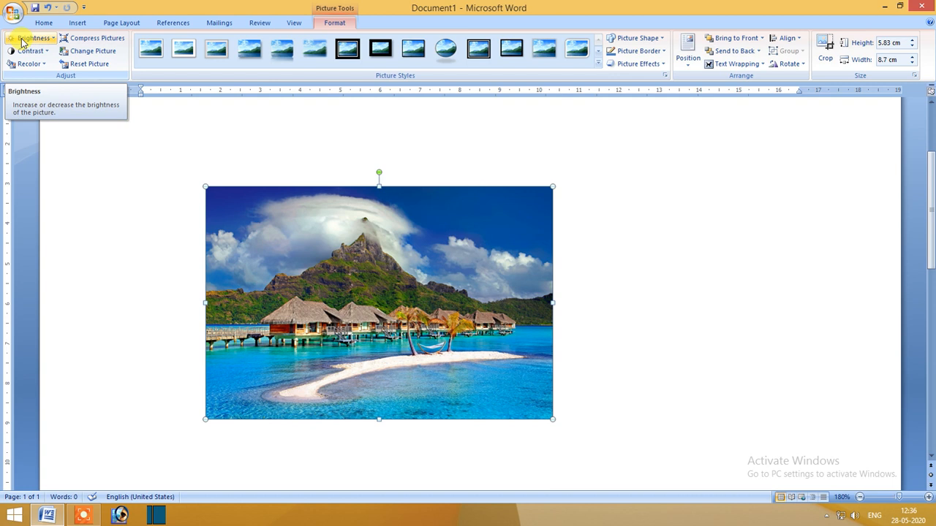
Preview the brightness and contrast presets, including -40 %, on the picture without applying any.
{"action": "left_click", "coordinate": [22, 43]}
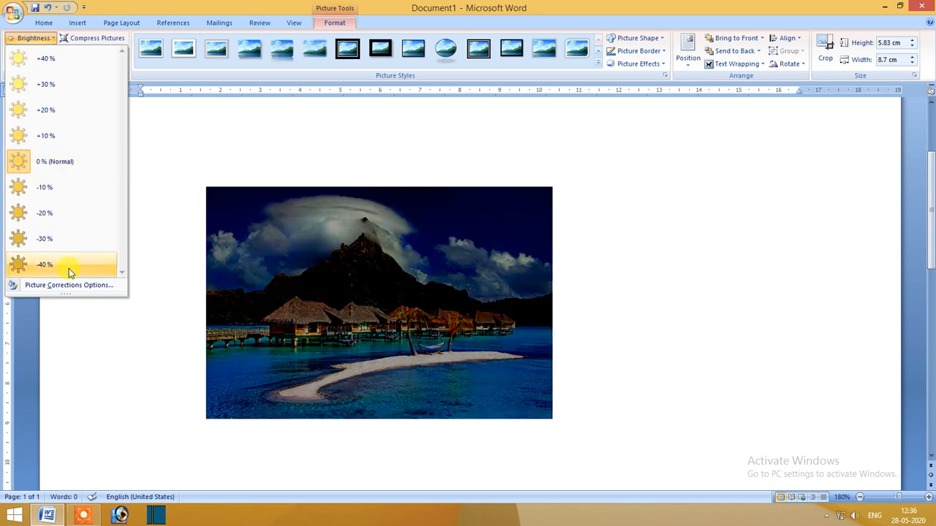
{"action": "left_click", "coordinate": [240, 148]}
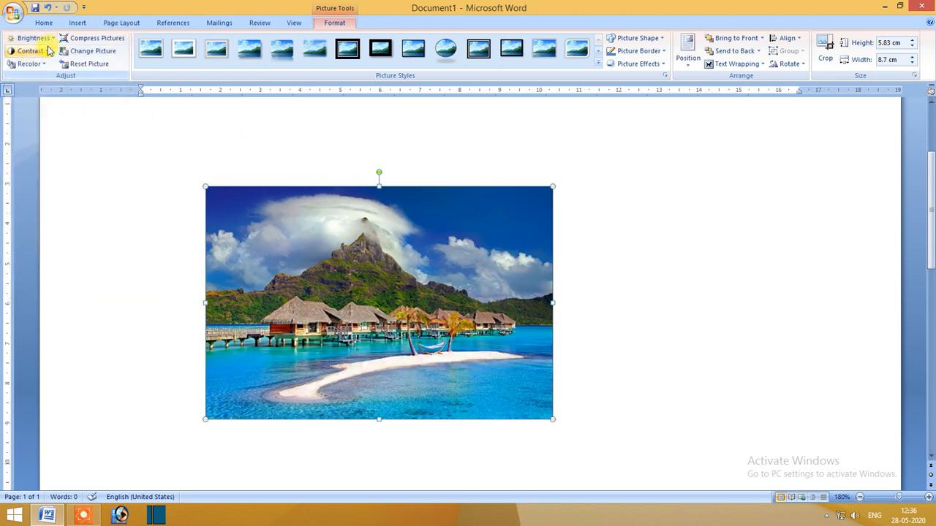
{"action": "left_click", "coordinate": [49, 50]}
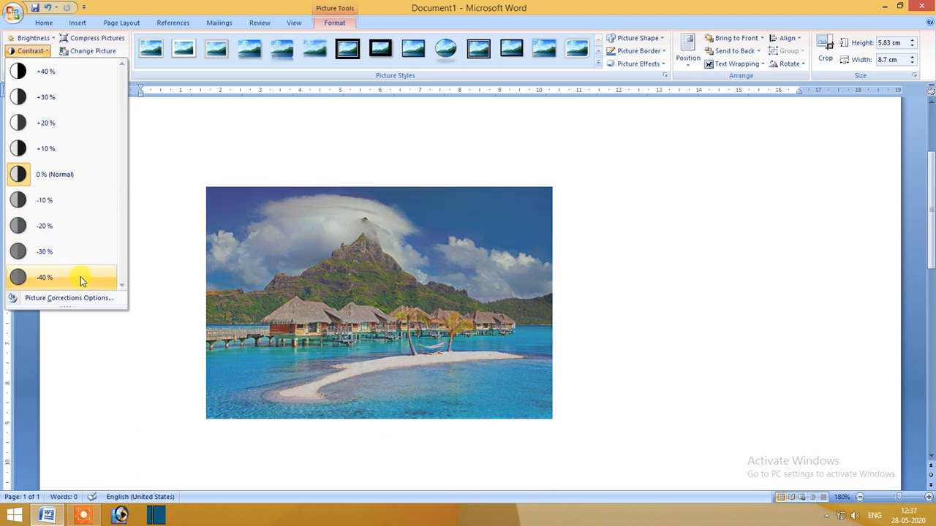
{"action": "left_click", "coordinate": [592, 199]}
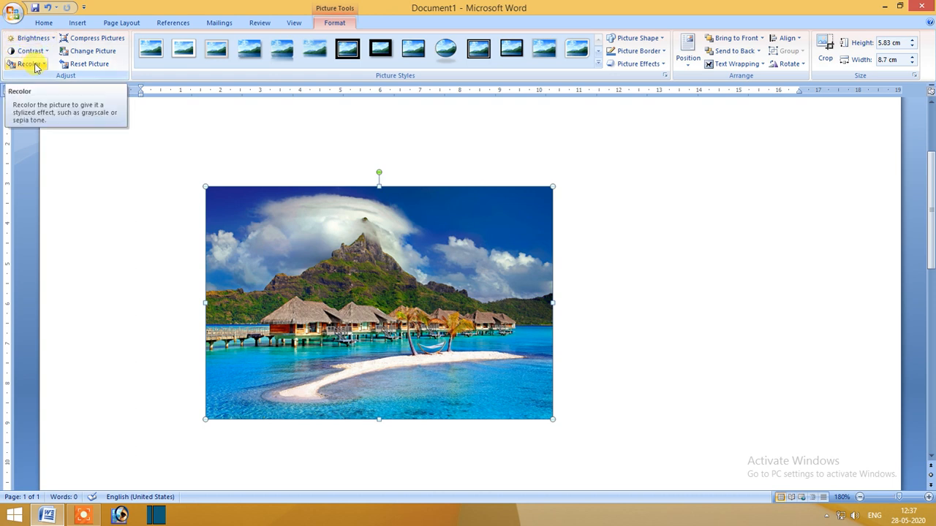
Try recoloring the picture with a pale green from the standard colors of More Variations, and undo the recolor.
{"action": "left_click", "coordinate": [34, 66]}
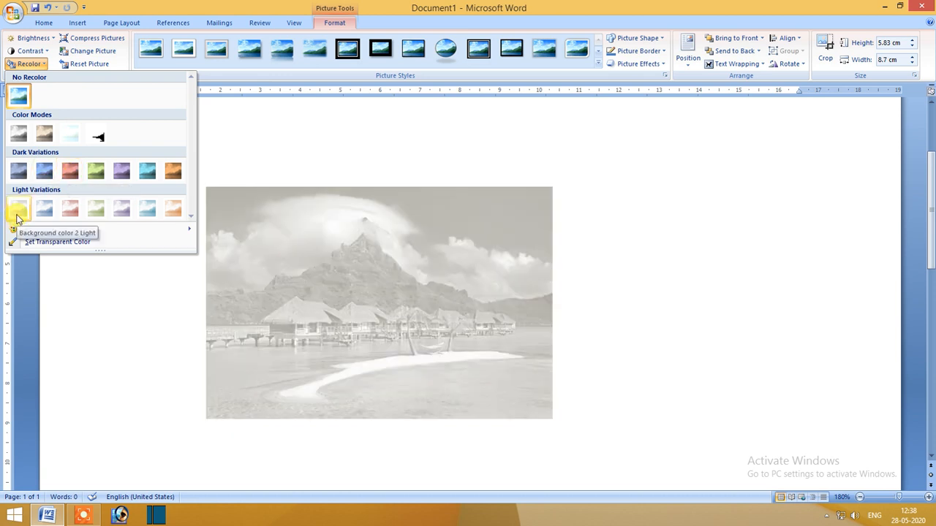
{"action": "left_click_drag", "start_coordinate": [101, 251], "coordinate": [95, 310]}
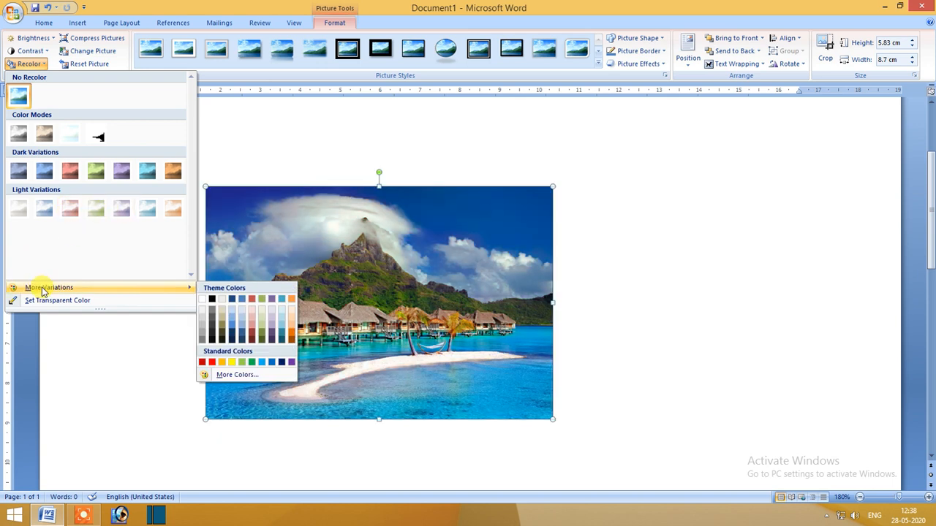
{"action": "mouse_move", "coordinate": [177, 288]}
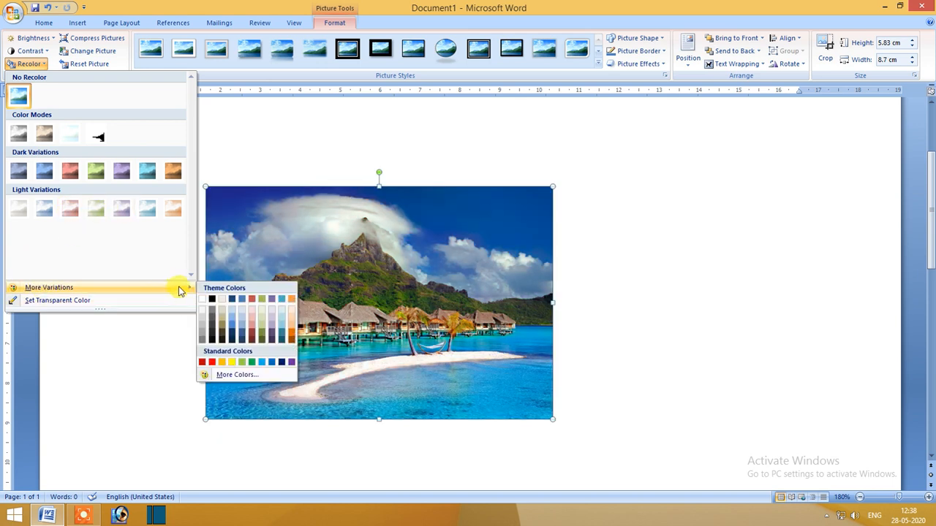
{"action": "left_click", "coordinate": [235, 374]}
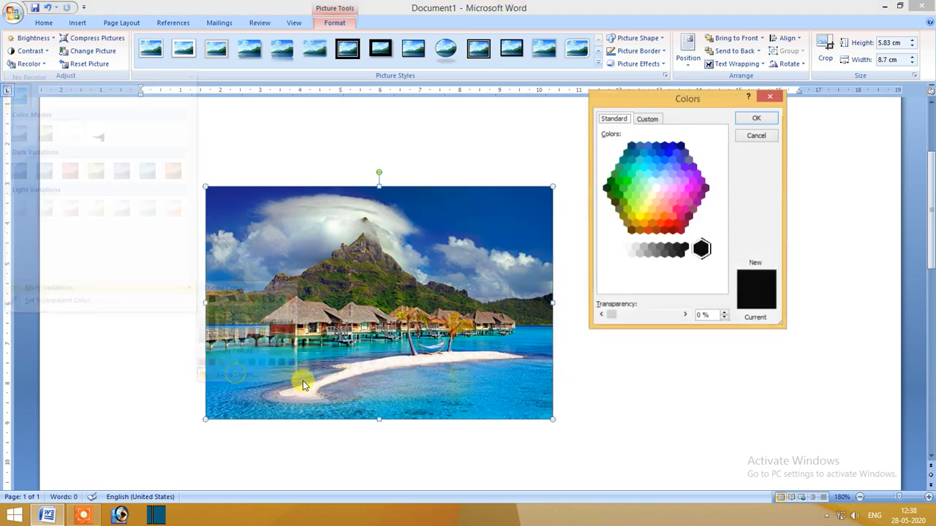
{"action": "left_click", "coordinate": [644, 190]}
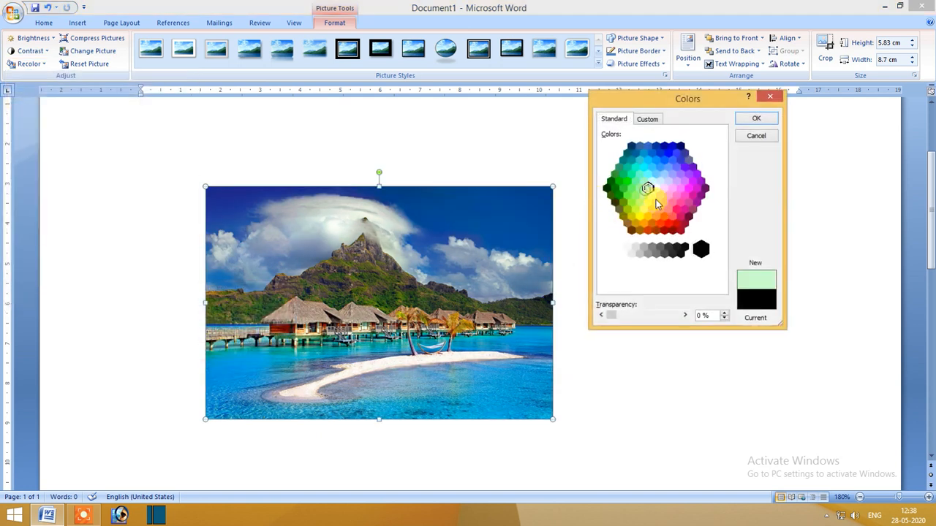
{"action": "left_click", "coordinate": [755, 118]}
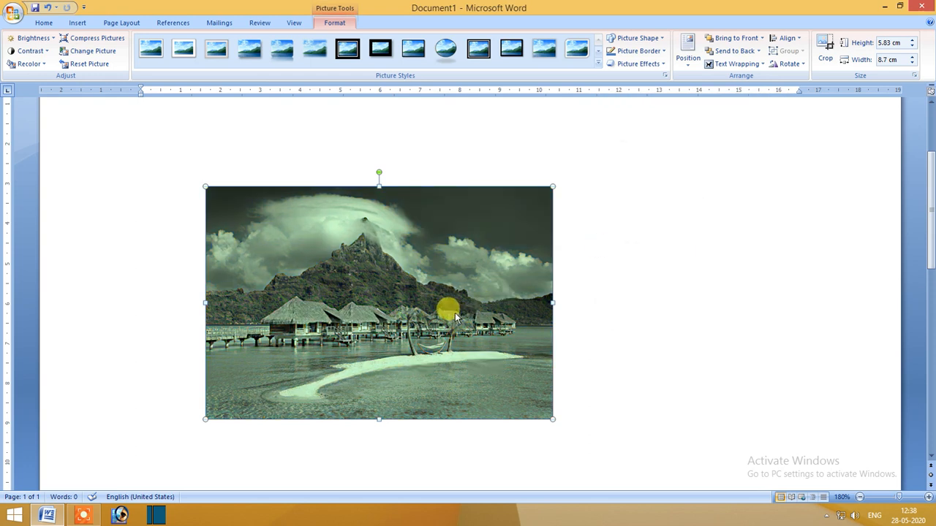
{"action": "key", "text": "ctrl+z"}
Try Set Transparent Color on the sky at the picture's right side, and undo it.
{"action": "left_click", "coordinate": [42, 66]}
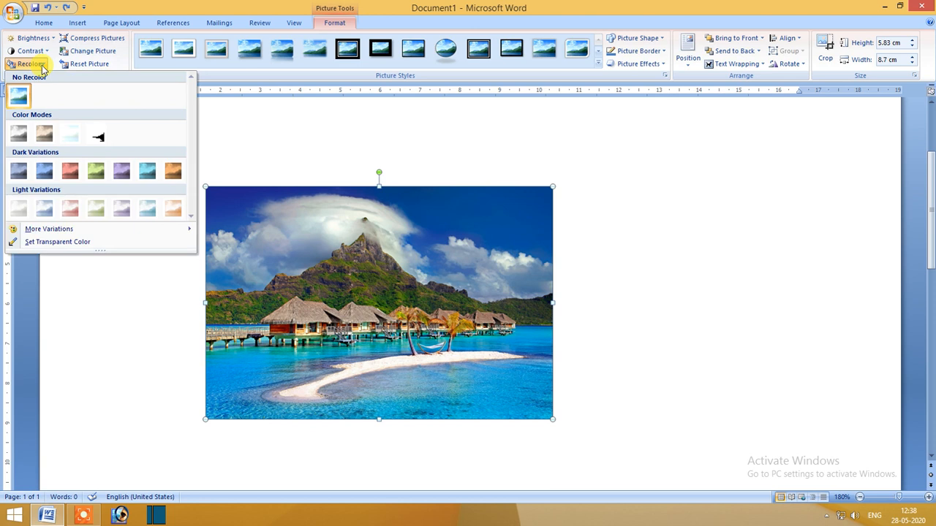
{"action": "left_click", "coordinate": [56, 245]}
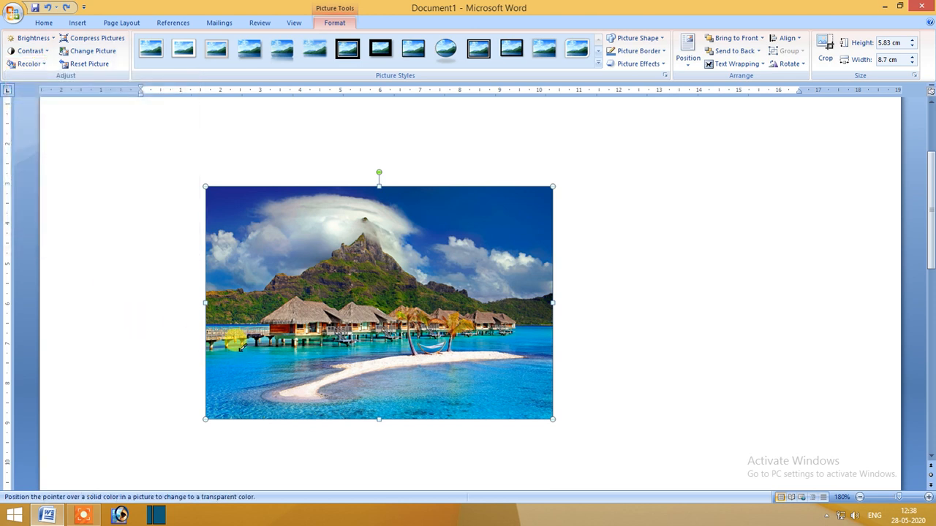
{"action": "left_click", "coordinate": [531, 252]}
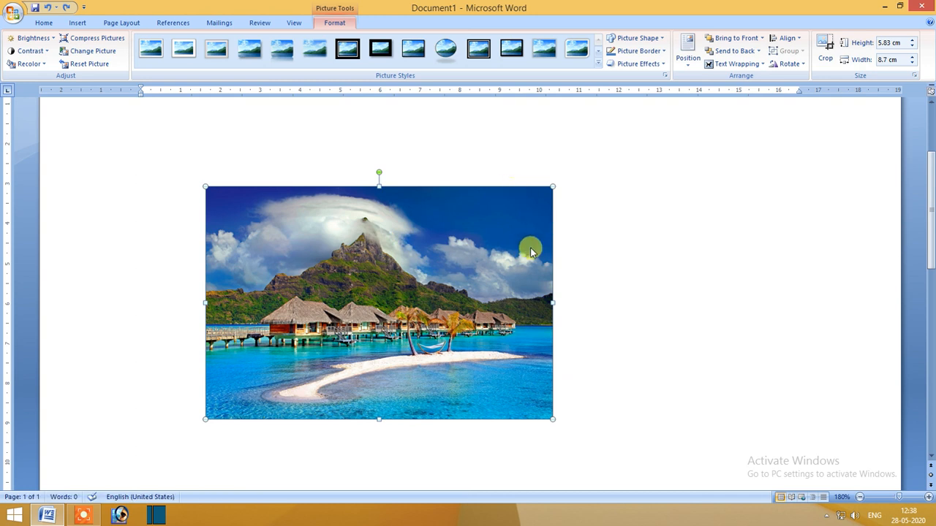
{"action": "key", "text": "ctrl+z"}
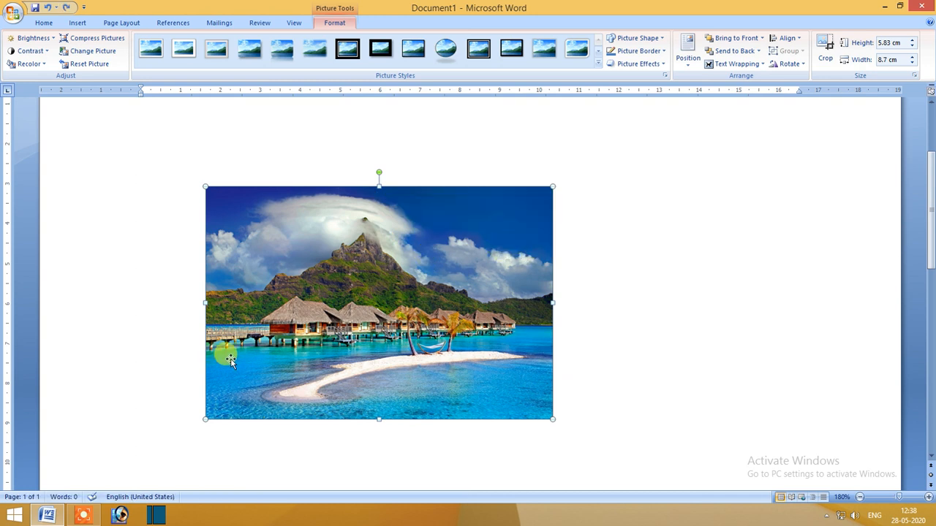
Try Set Transparent Color on the blue water at the picture's lower left, and undo it.
{"action": "left_click", "coordinate": [26, 63]}
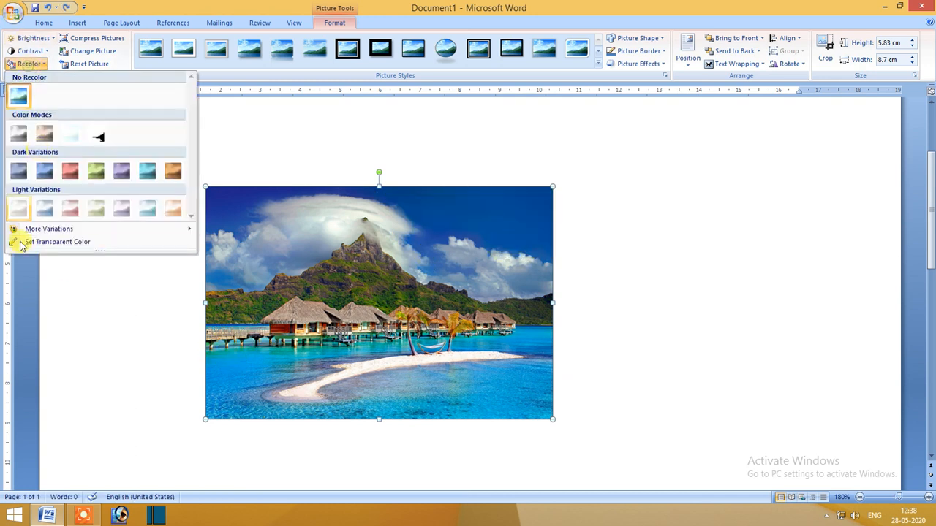
{"action": "left_click", "coordinate": [65, 243]}
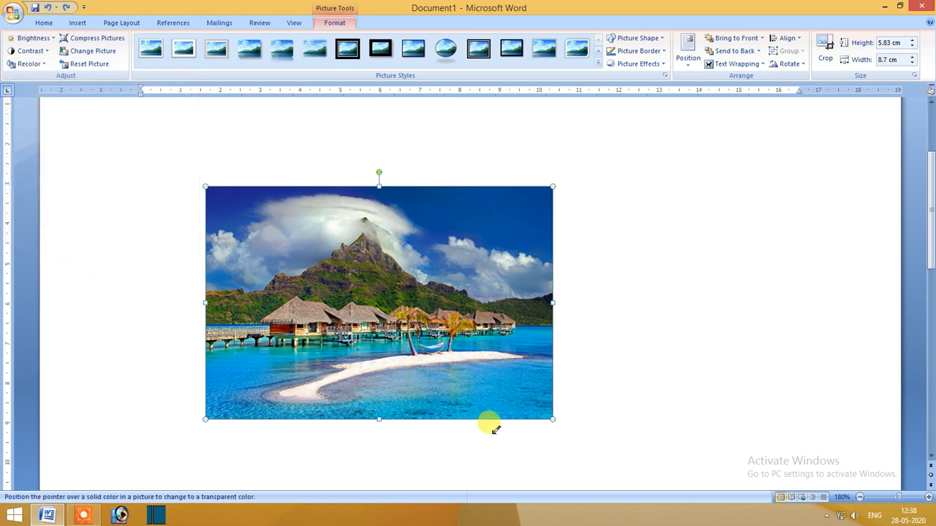
{"action": "left_click", "coordinate": [245, 358]}
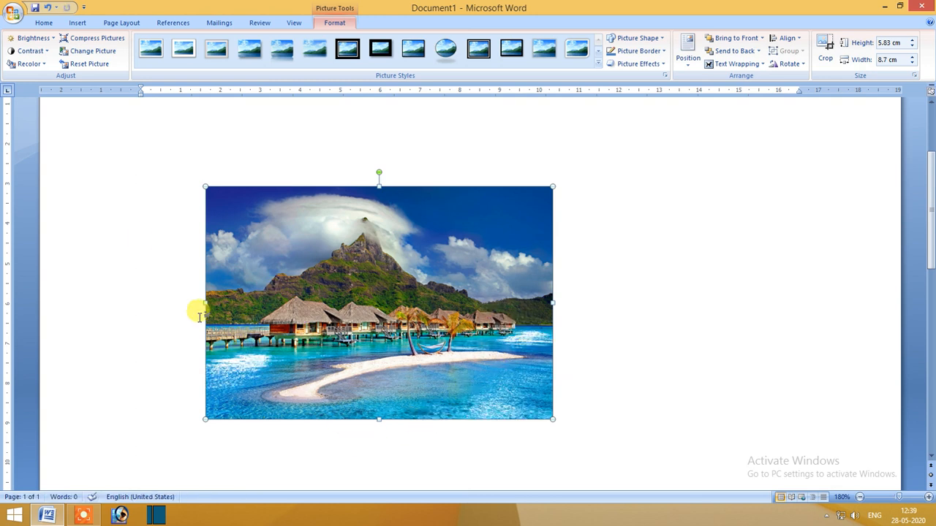
{"action": "key", "text": "ctrl+z"}
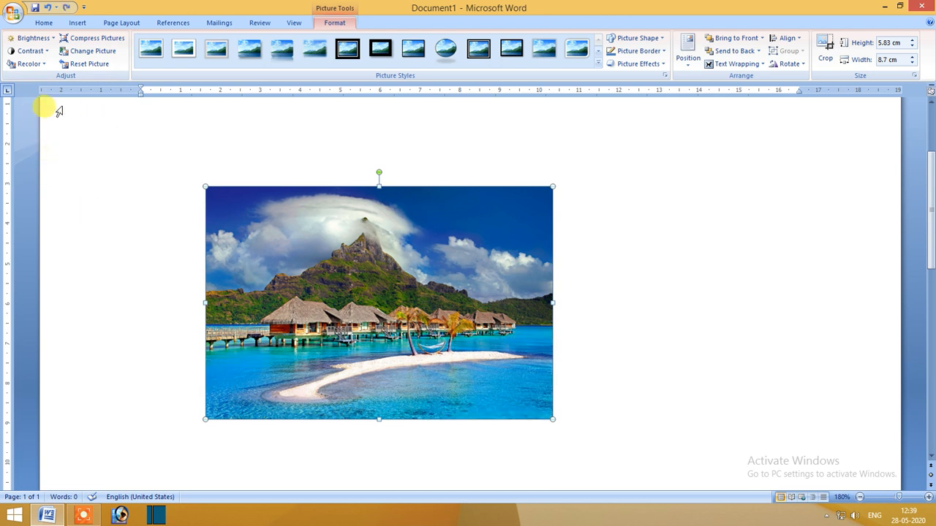
Try Set Transparent Color on the dark blue sky in the picture's upper-left corner, and undo it.
{"action": "left_click", "coordinate": [28, 64]}
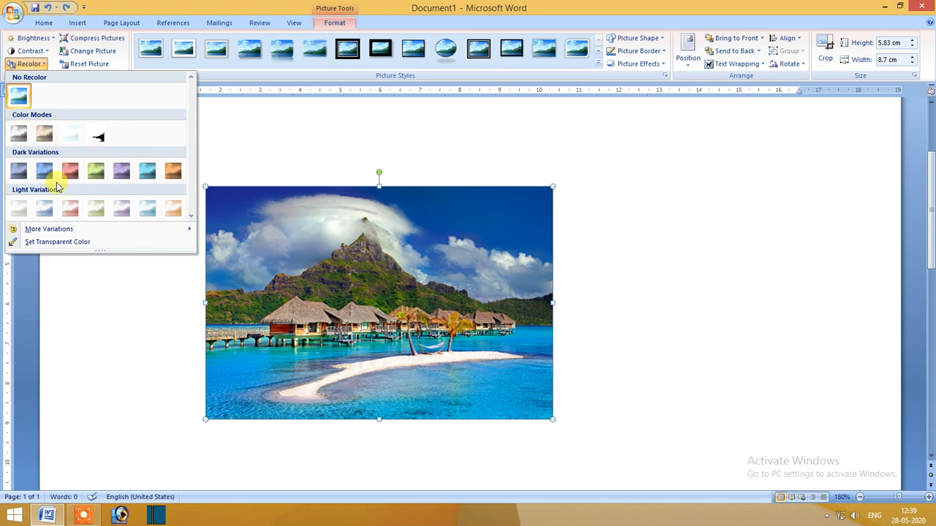
{"action": "left_click", "coordinate": [43, 242]}
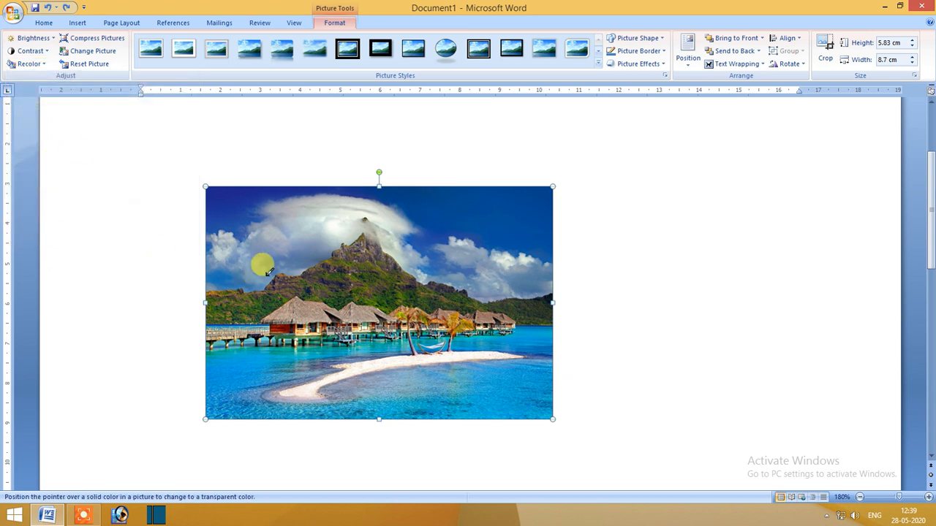
{"action": "left_click", "coordinate": [227, 199]}
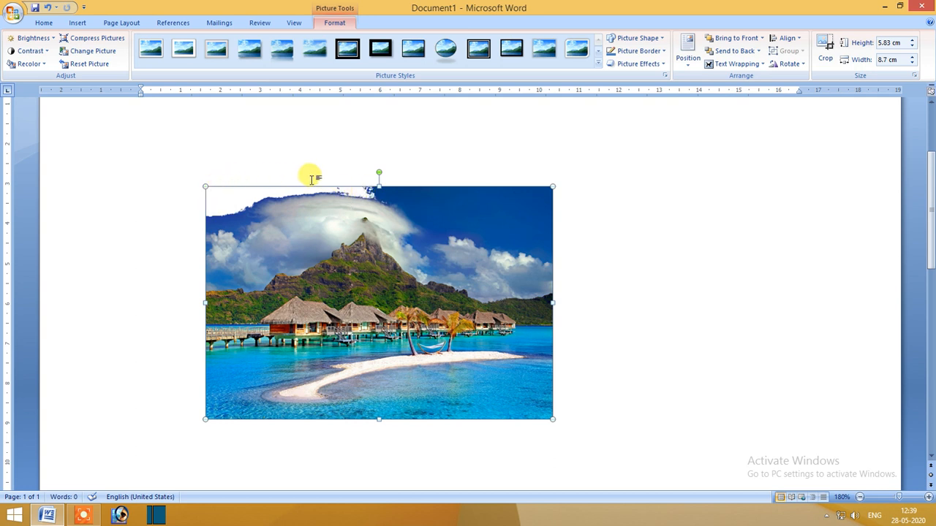
{"action": "key", "text": "ctrl+z"}
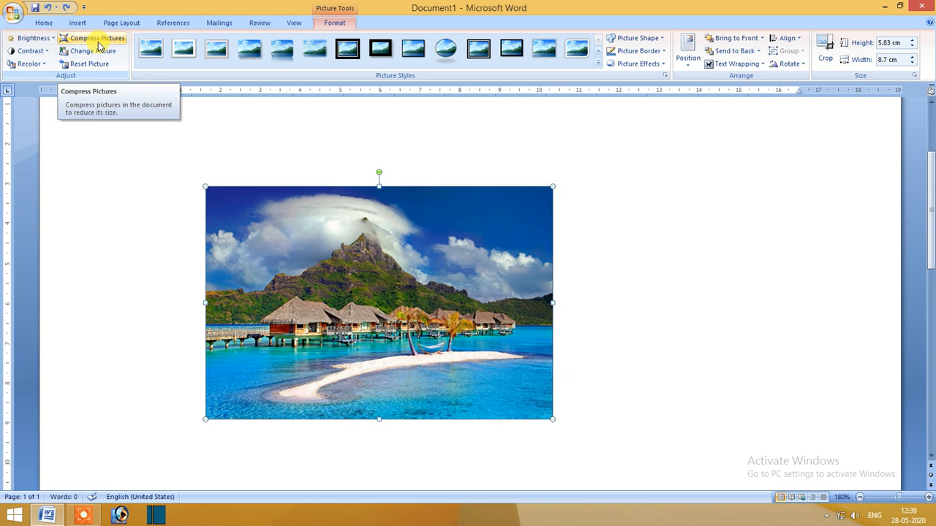
Move the picture up and to the left, and enlarge it proportionally to about 14.63 cm wide by 9.8 cm high.
{"action": "left_click_drag", "start_coordinate": [336, 263], "coordinate": [292, 196]}
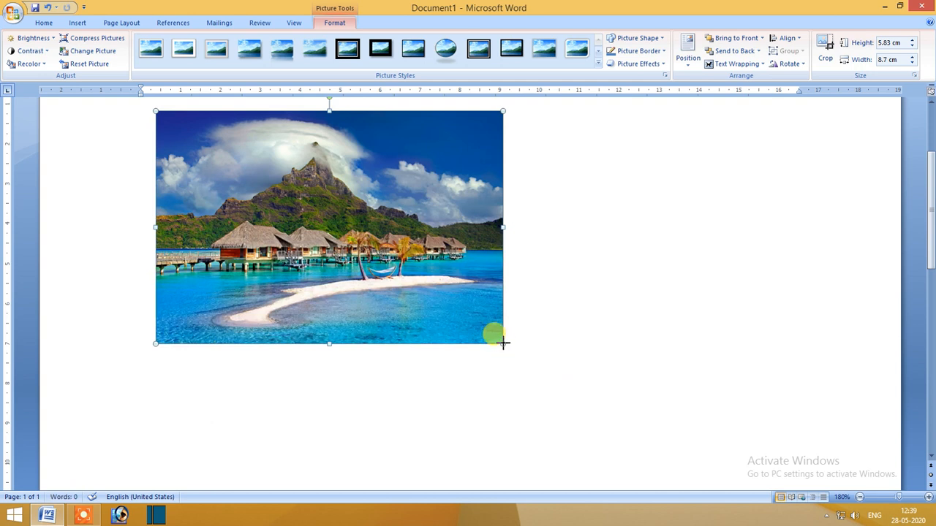
{"action": "left_click_drag", "start_coordinate": [738, 472], "coordinate": [737, 470]}
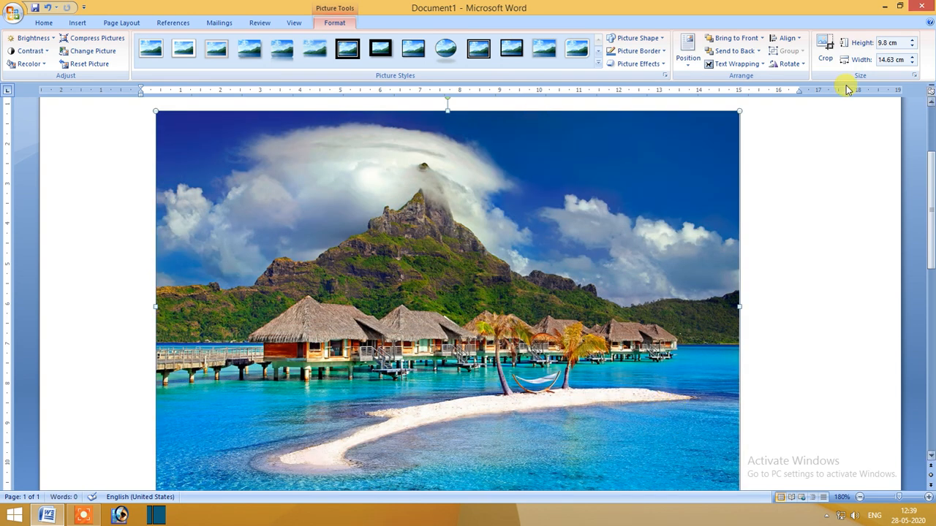
Shrink the picture proportionally from its lower-right corner to about 13.63 cm wide by 9.14 cm high.
{"action": "left_click_drag", "start_coordinate": [929, 156], "coordinate": [928, 179]}
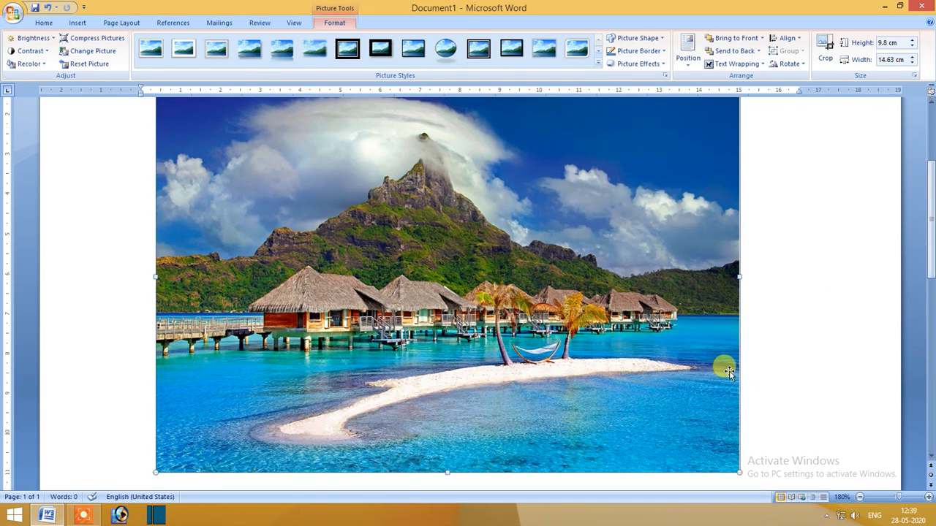
{"action": "left_click_drag", "start_coordinate": [736, 472], "coordinate": [696, 446]}
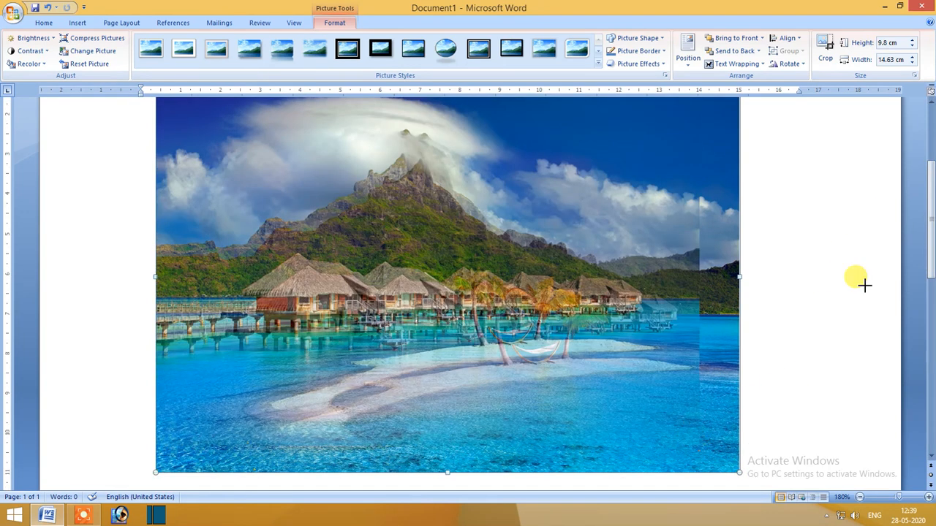
{"action": "left_click_drag", "start_coordinate": [929, 232], "coordinate": [929, 228]}
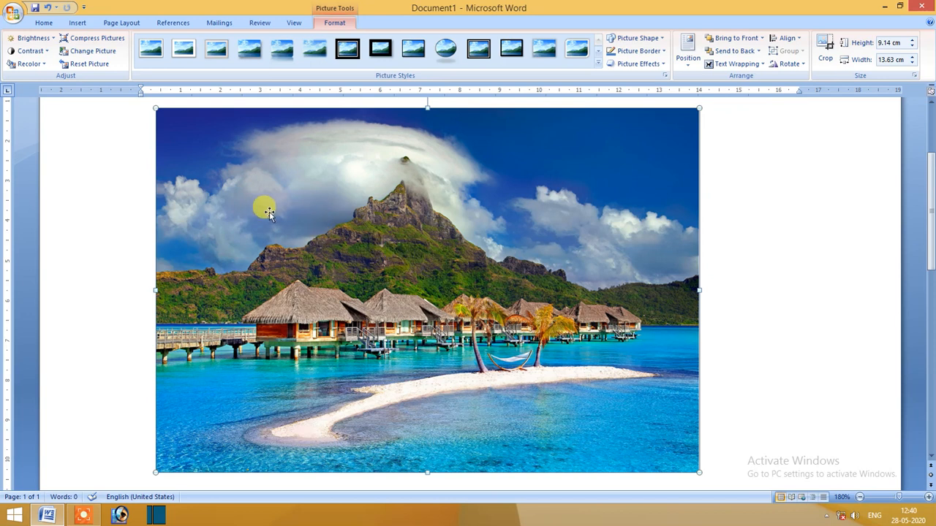
Zoom the page to 500% and examine the picture's sharpness around the mountain and hut roofs.
{"action": "left_click", "coordinate": [918, 498]}
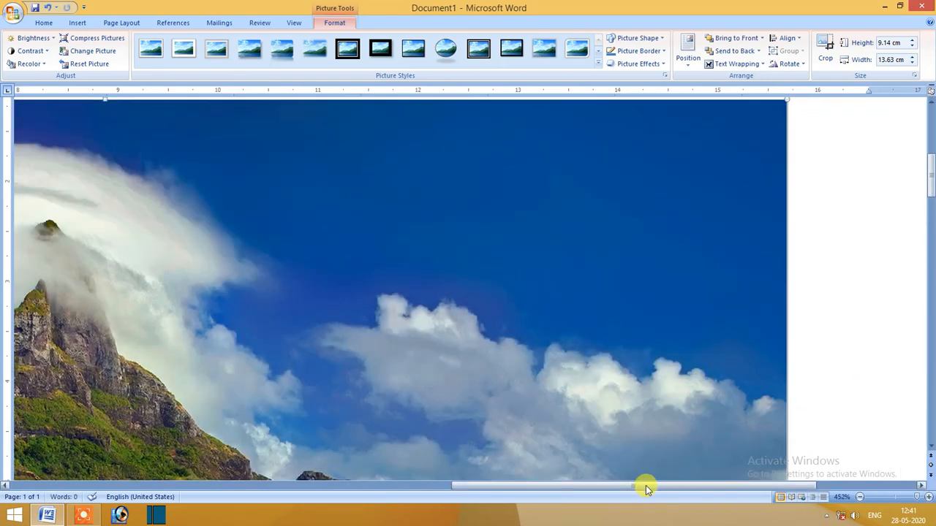
{"action": "left_click_drag", "start_coordinate": [646, 488], "coordinate": [531, 485]}
{"action": "left_click_drag", "start_coordinate": [600, 486], "coordinate": [574, 483]}
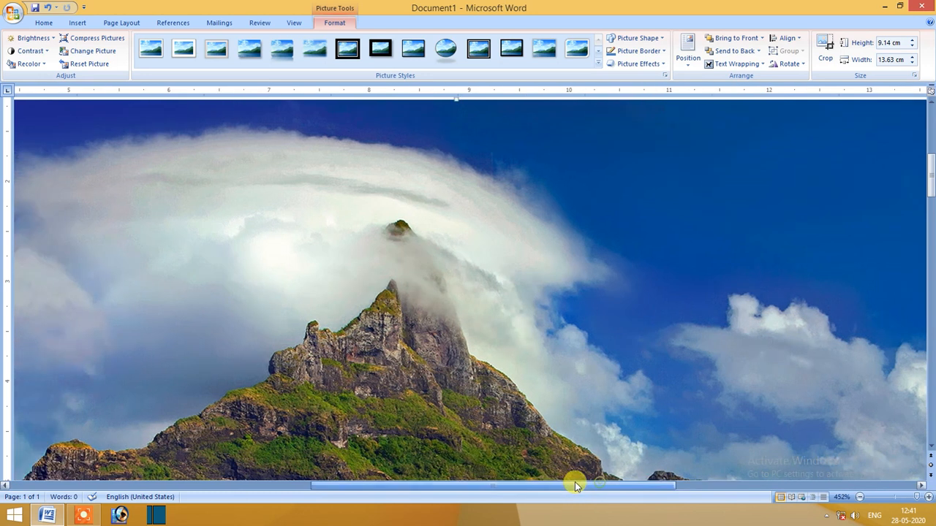
{"action": "left_click_drag", "start_coordinate": [931, 179], "coordinate": [930, 210]}
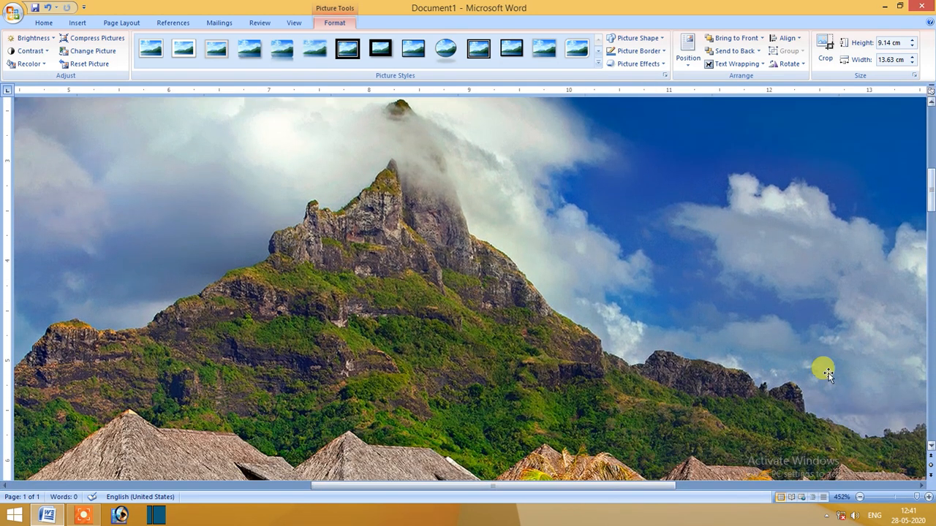
{"action": "left_click", "coordinate": [928, 498]}
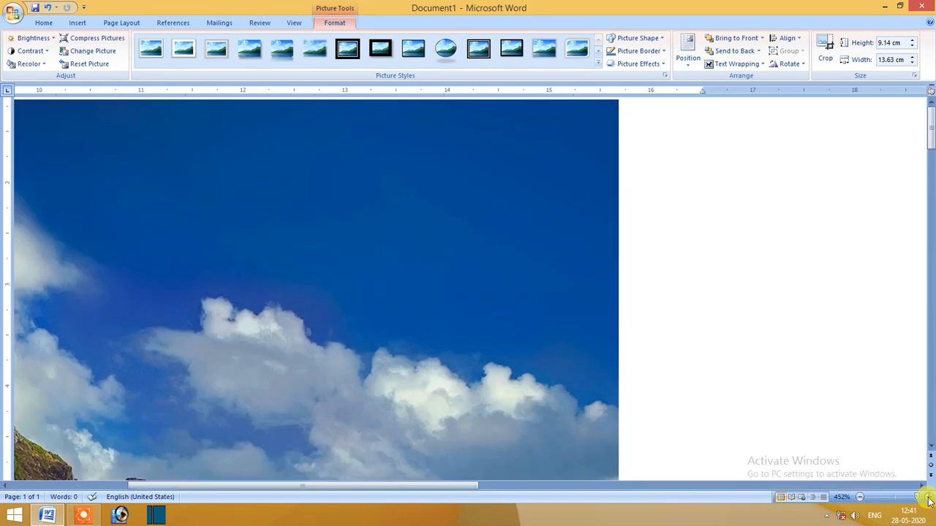
{"action": "left_click", "coordinate": [928, 498]}
{"action": "left_click", "coordinate": [918, 497]}
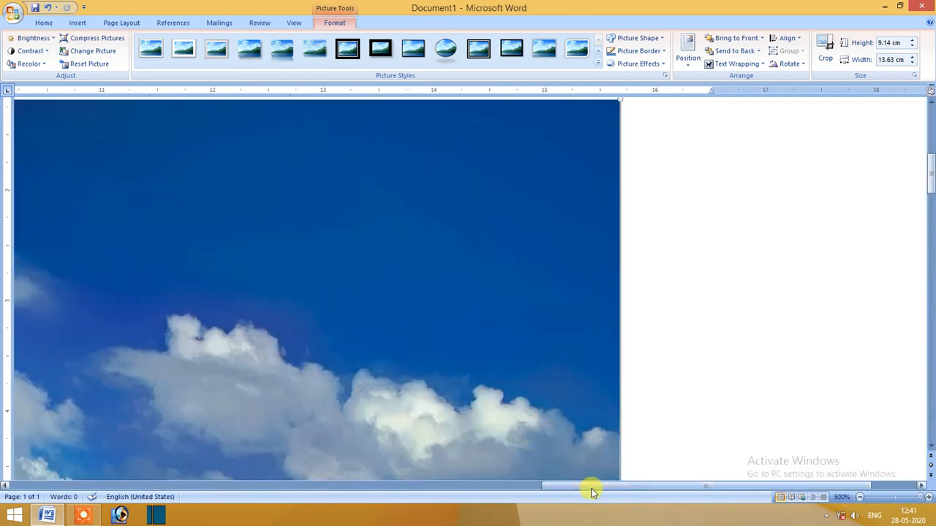
{"action": "left_click_drag", "start_coordinate": [592, 491], "coordinate": [366, 487]}
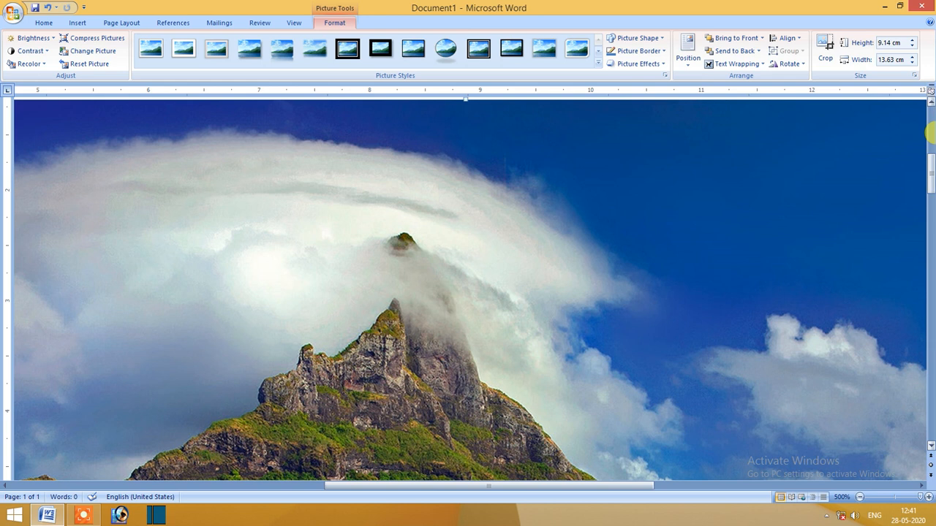
{"action": "left_click", "coordinate": [931, 149]}
{"action": "left_click_drag", "start_coordinate": [932, 143], "coordinate": [919, 199]}
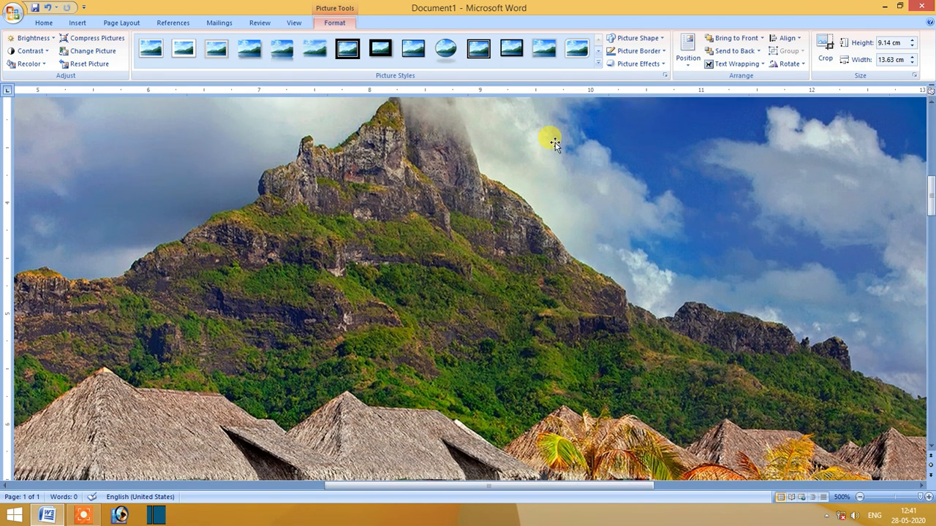
Set the picture compression's target output to E-mail (96 ppi), trying the Screen (150 ppi) option first.
{"action": "left_click", "coordinate": [92, 40]}
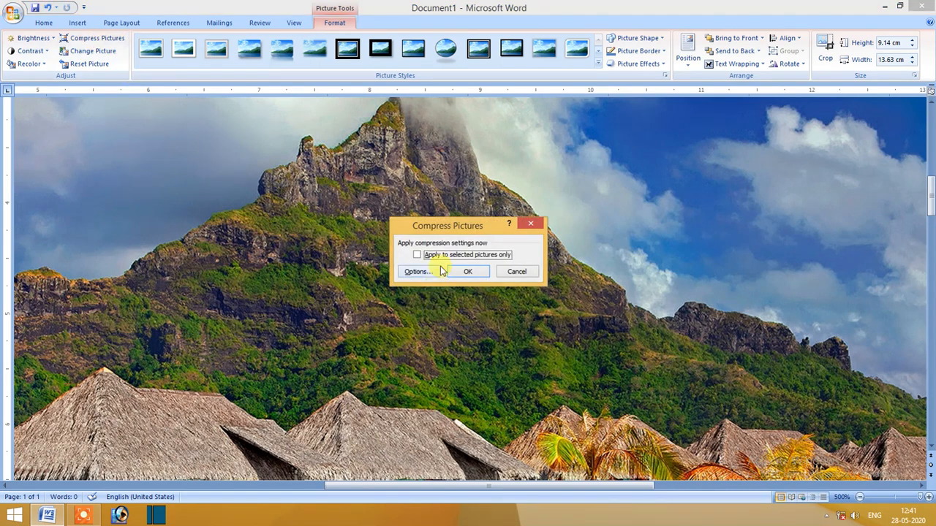
{"action": "left_click_drag", "start_coordinate": [460, 233], "coordinate": [413, 179]}
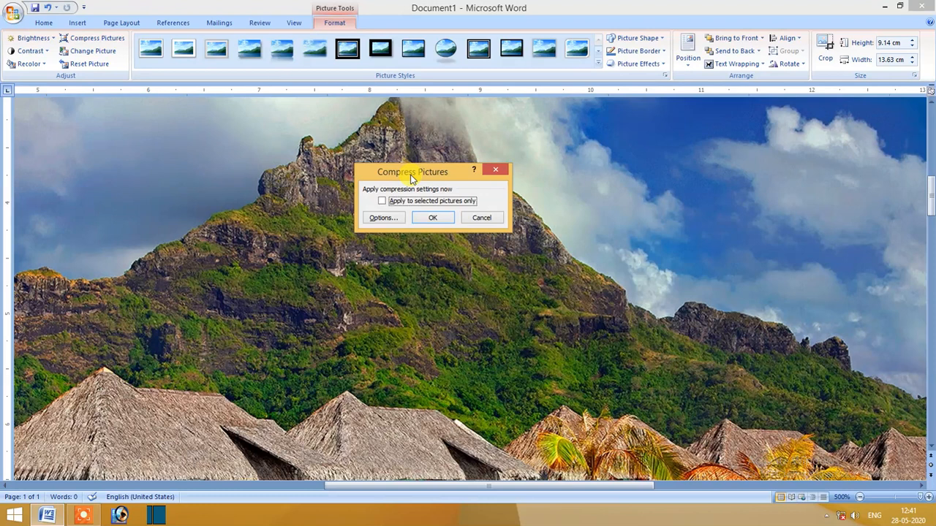
{"action": "left_click", "coordinate": [381, 219]}
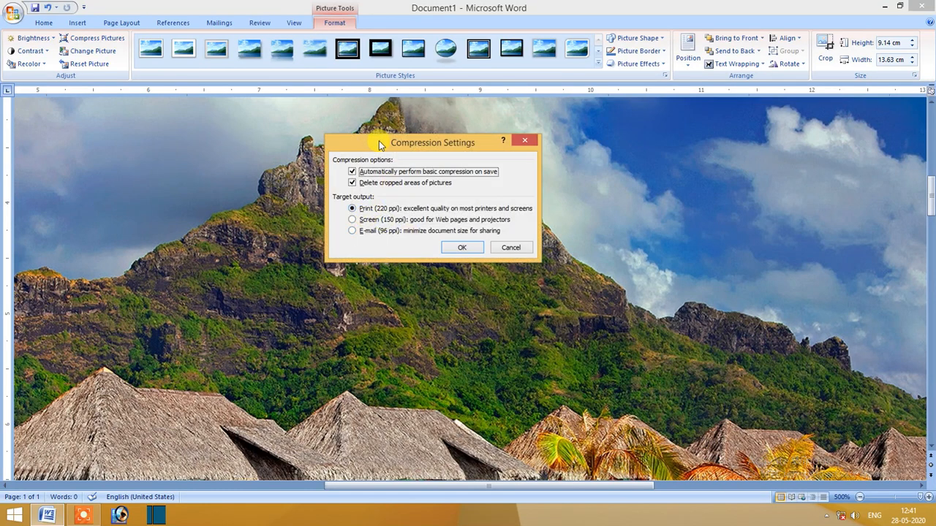
{"action": "left_click_drag", "start_coordinate": [379, 143], "coordinate": [394, 53]}
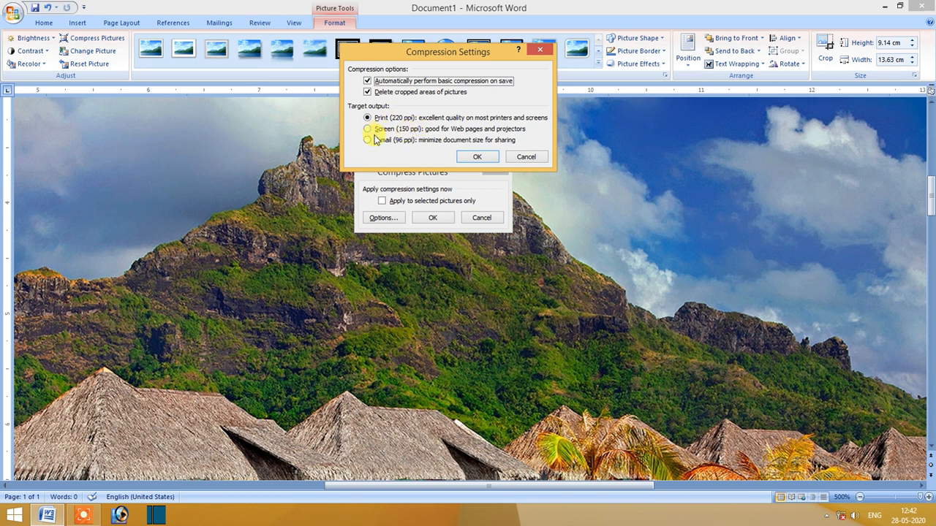
{"action": "left_click", "coordinate": [400, 132]}
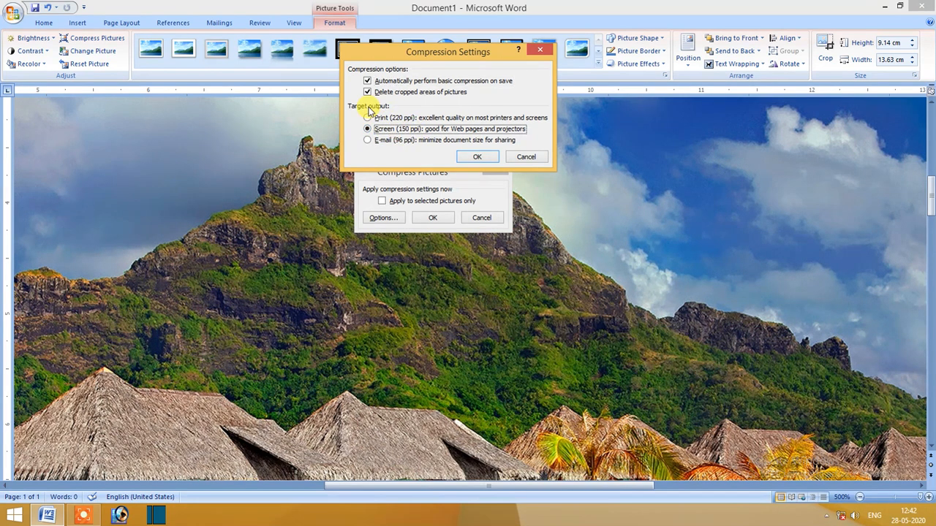
{"action": "left_click", "coordinate": [388, 142]}
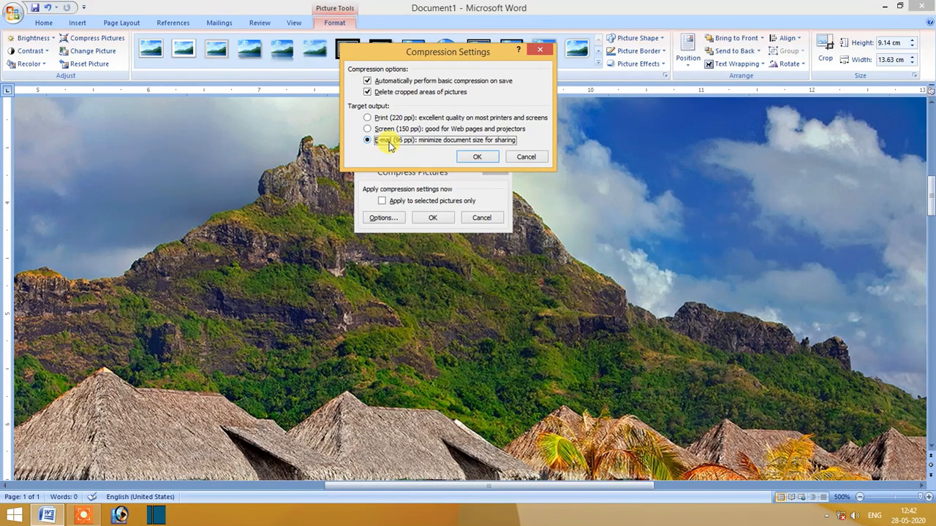
{"action": "left_click", "coordinate": [467, 157]}
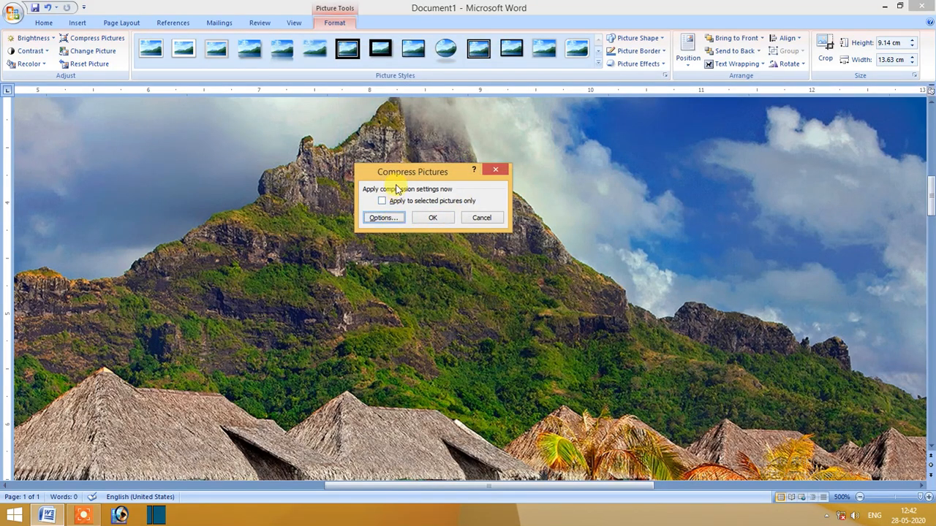
Compress only the selected picture, inspect its quality, and undo the compression.
{"action": "left_click", "coordinate": [381, 200]}
{"action": "left_click_drag", "start_coordinate": [425, 172], "coordinate": [729, 116]}
{"action": "left_click", "coordinate": [708, 165]}
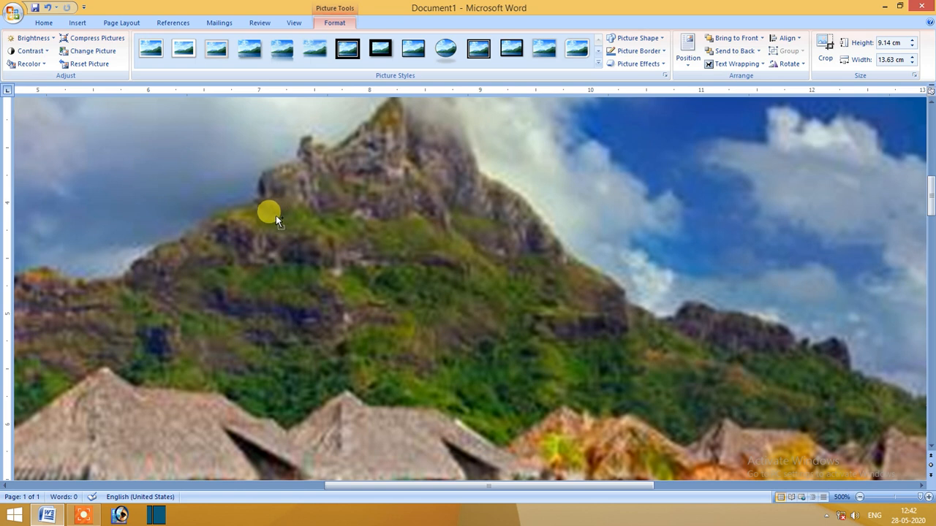
{"action": "scroll", "coordinate": [276, 215], "scroll_direction": "right", "scroll_amount": 5}
{"action": "left_click_drag", "start_coordinate": [555, 481], "coordinate": [334, 486]}
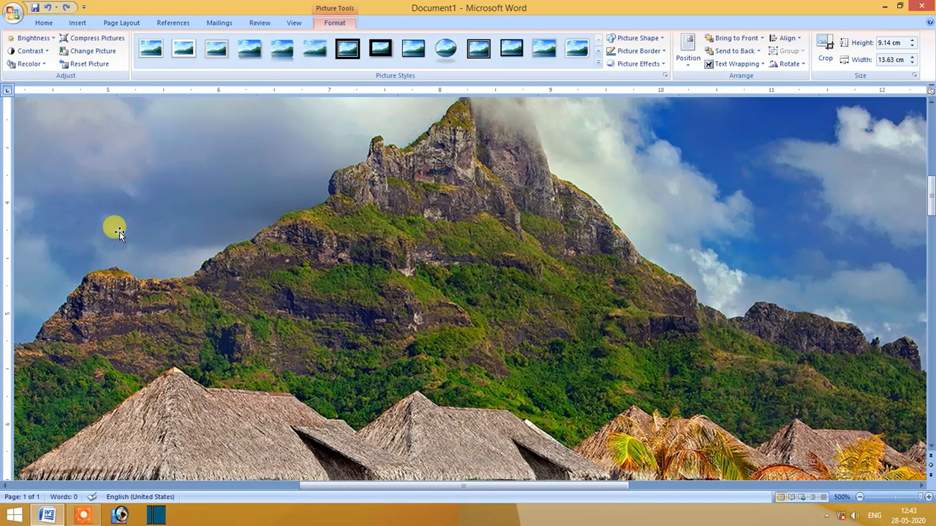
With the page at 220% zoom, shrink the picture proportionally to about 11.12 cm wide by 7.44 cm high and reposition it higher on the page.
{"action": "left_click", "coordinate": [879, 497]}
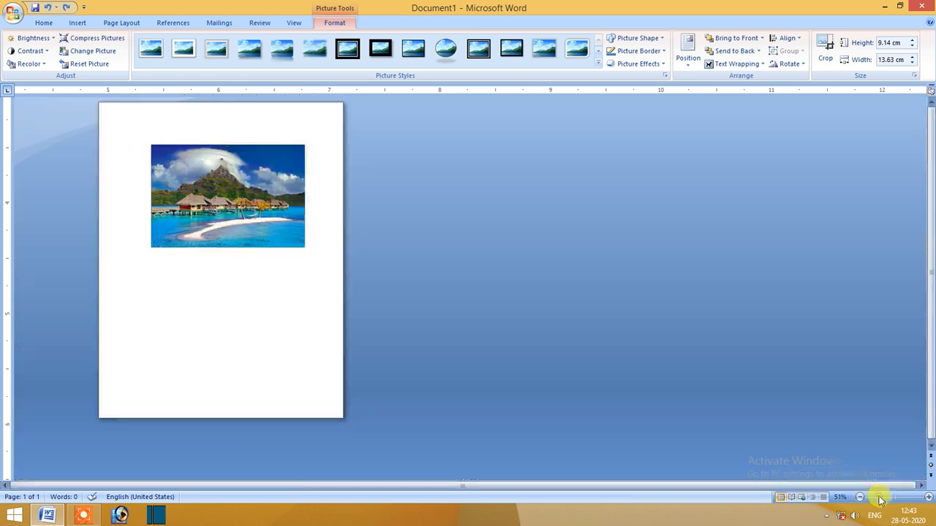
{"action": "left_click", "coordinate": [895, 497]}
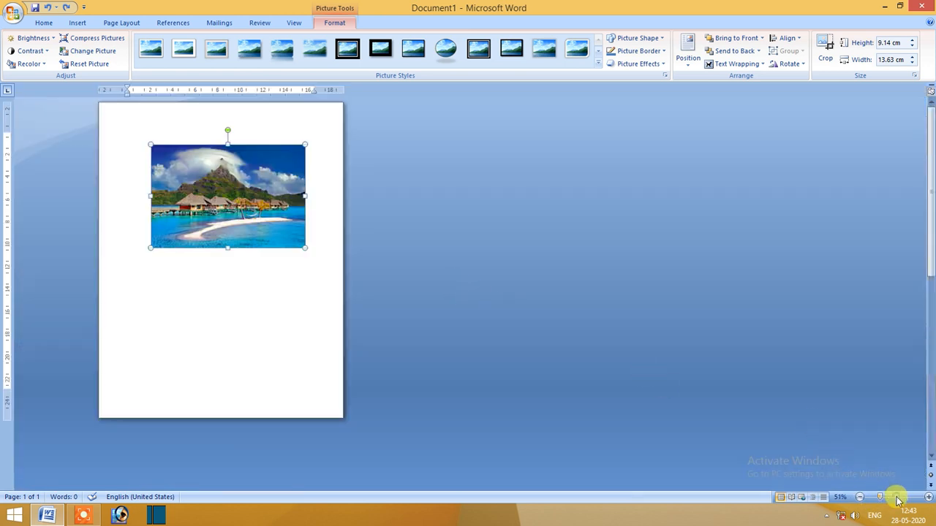
{"action": "left_click", "coordinate": [902, 497]}
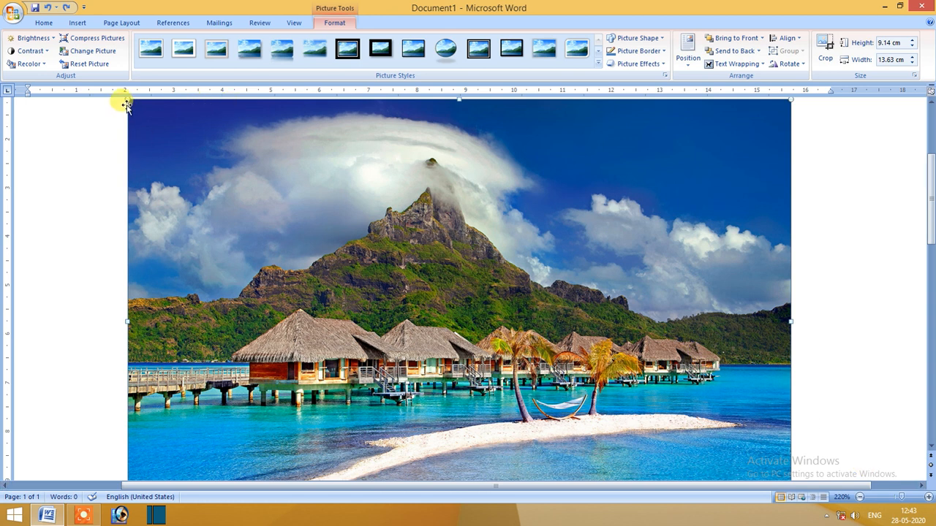
{"action": "left_click_drag", "start_coordinate": [126, 98], "coordinate": [169, 136]}
{"action": "left_click_drag", "start_coordinate": [402, 315], "coordinate": [374, 272]}
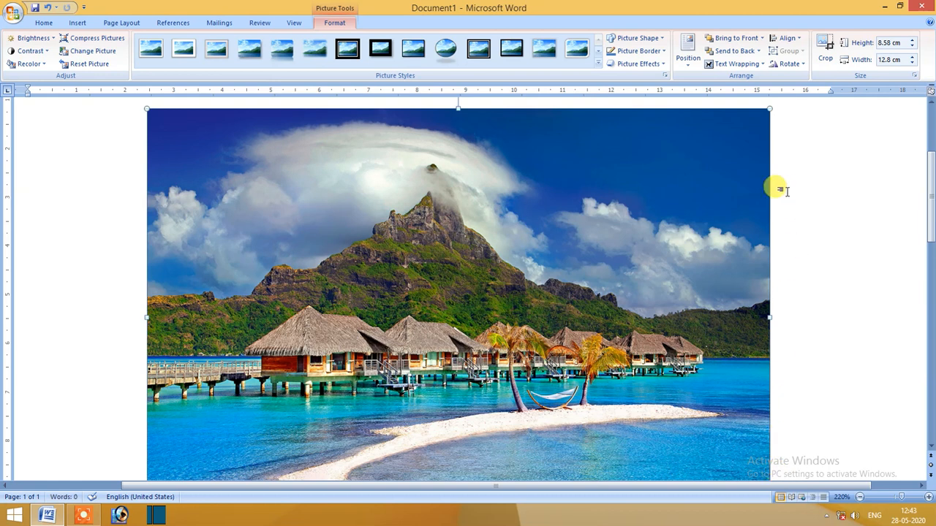
{"action": "left_click_drag", "start_coordinate": [771, 108], "coordinate": [686, 164]}
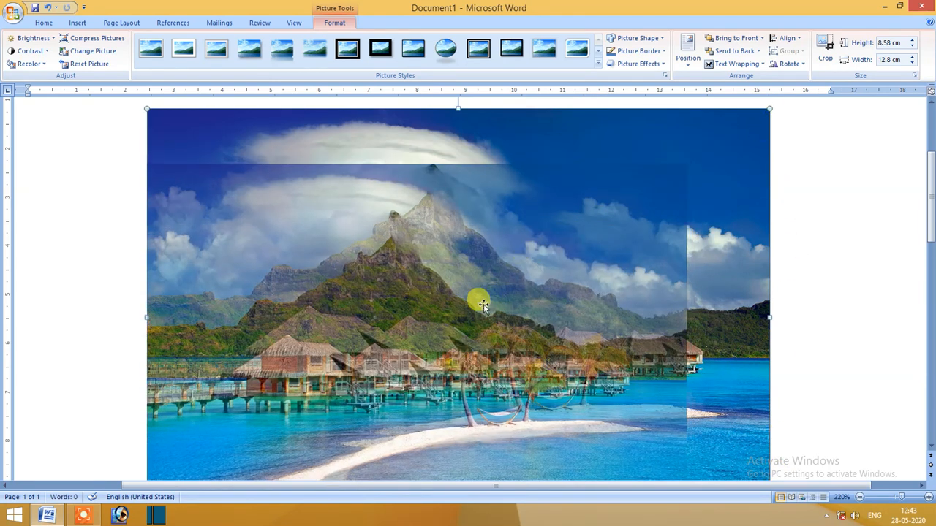
{"action": "left_click_drag", "start_coordinate": [485, 317], "coordinate": [532, 268]}
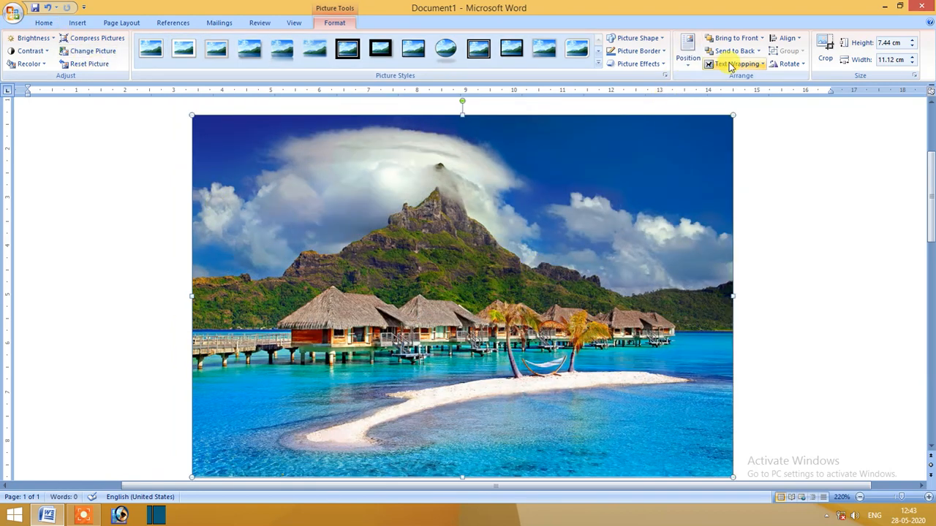
Crop the picture's left and top edges inward, leaving it about 9.53 cm wide by 6.1 cm high.
{"action": "left_click", "coordinate": [825, 51]}
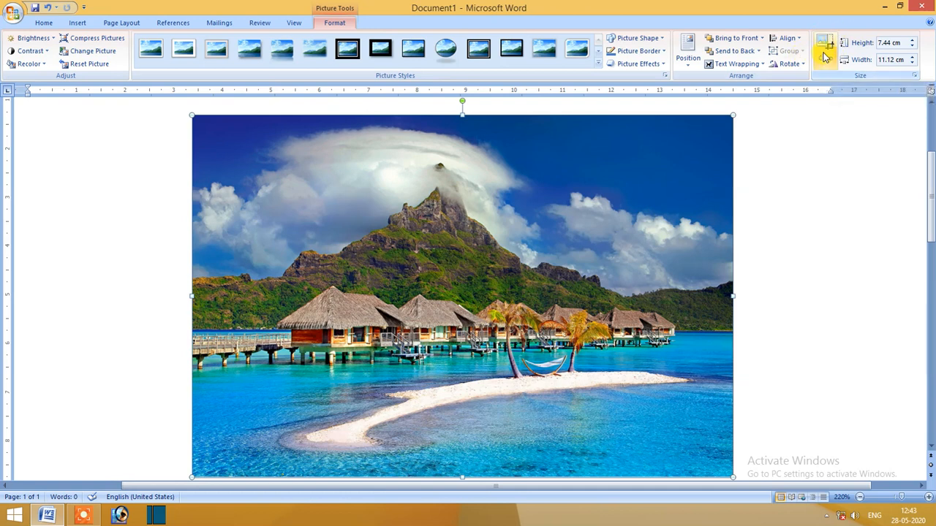
{"action": "left_click", "coordinate": [825, 52]}
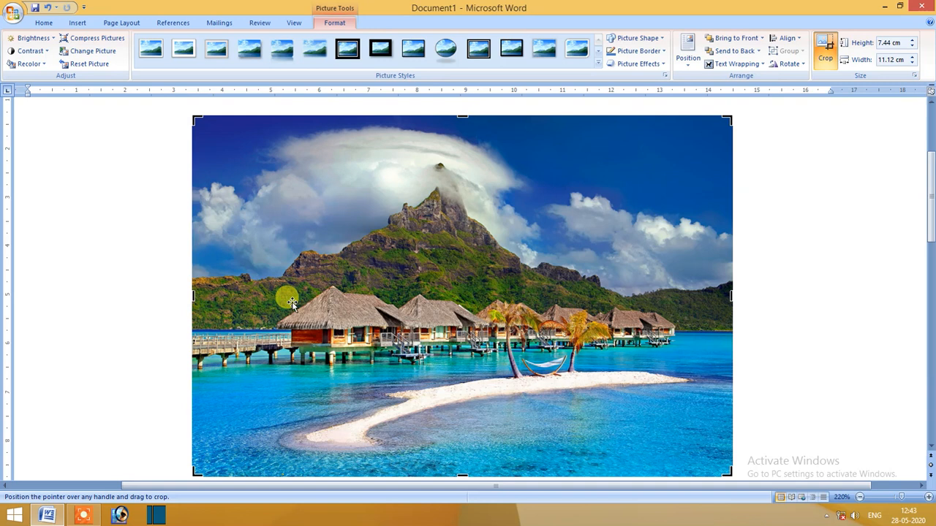
{"action": "left_click_drag", "start_coordinate": [191, 298], "coordinate": [270, 294]}
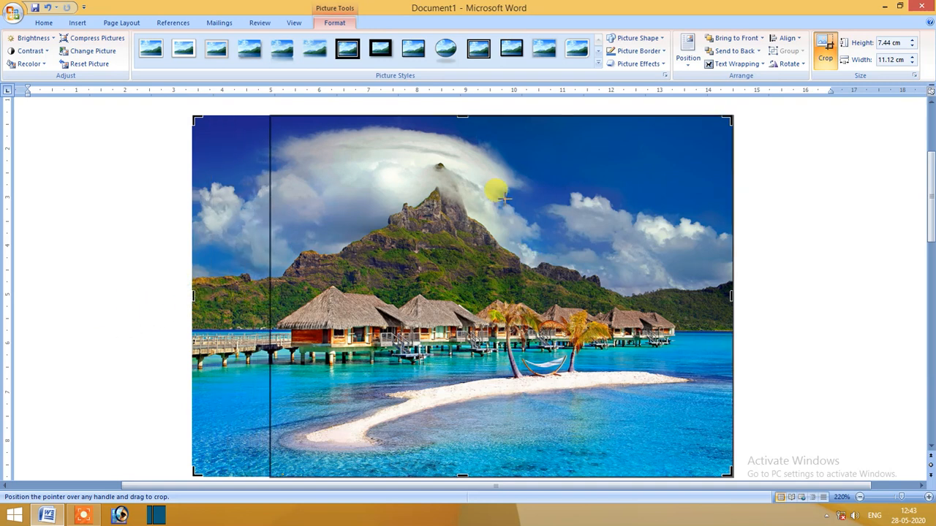
{"action": "left_click_drag", "start_coordinate": [497, 113], "coordinate": [485, 182]}
{"action": "left_click", "coordinate": [735, 323]}
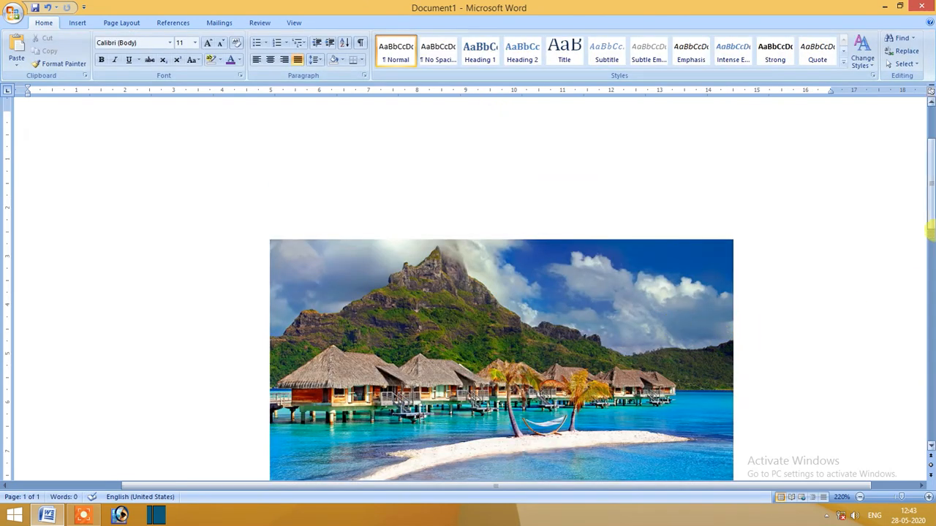
Crop the picture's right and bottom edges inward, leaving about 6.05 cm by 3.33 cm around the mountain and hut roofs.
{"action": "scroll", "coordinate": [928, 233], "scroll_direction": "down", "scroll_amount": 2}
{"action": "left_click", "coordinate": [636, 320]}
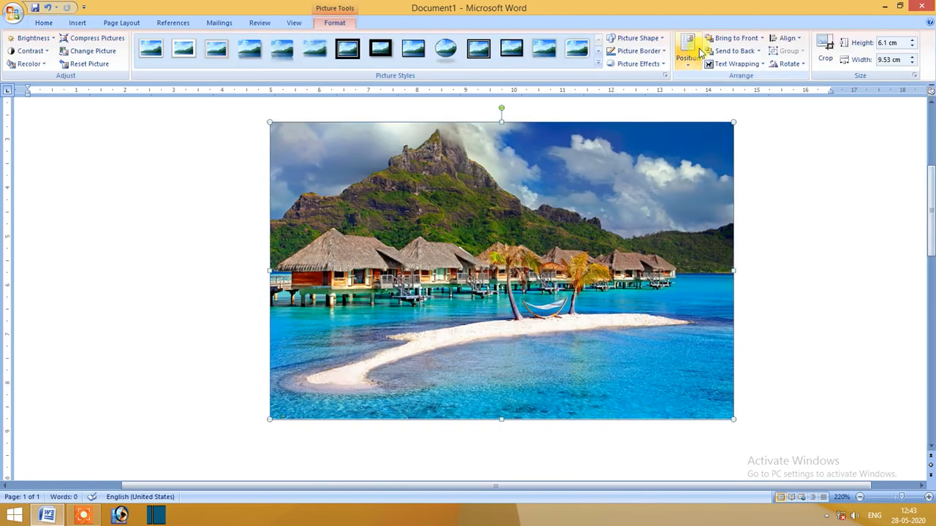
{"action": "left_click", "coordinate": [824, 53]}
{"action": "left_click_drag", "start_coordinate": [730, 269], "coordinate": [564, 251]}
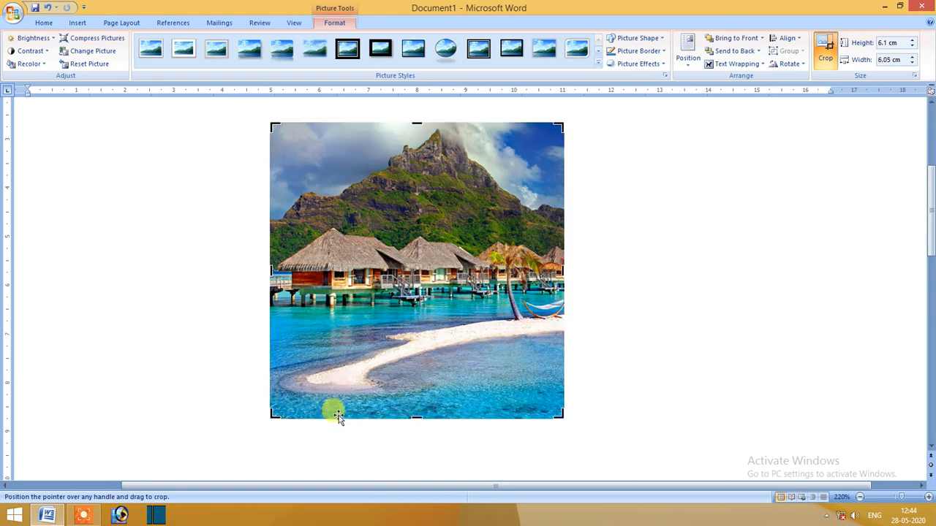
{"action": "left_click_drag", "start_coordinate": [415, 407], "coordinate": [431, 279]}
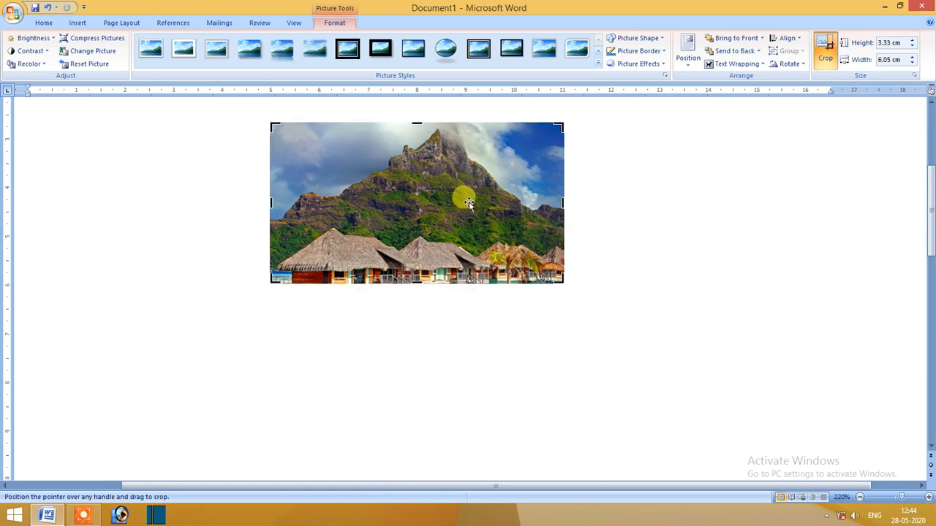
{"action": "scroll", "coordinate": [466, 208], "scroll_direction": "up", "scroll_amount": 4}
{"action": "scroll", "coordinate": [471, 274], "scroll_direction": "down", "scroll_amount": 1}
{"action": "left_click", "coordinate": [628, 283]}
{"action": "scroll", "coordinate": [512, 311], "scroll_direction": "down", "scroll_amount": 1}
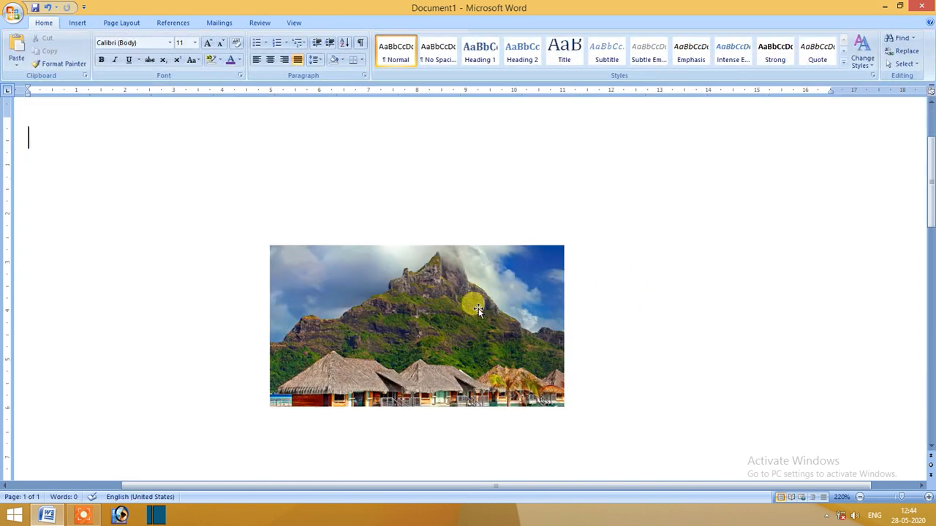
Extend the crop outward on the picture's right and top edges to about 7.96 cm wide by 5.04 cm high.
{"action": "left_click", "coordinate": [404, 314]}
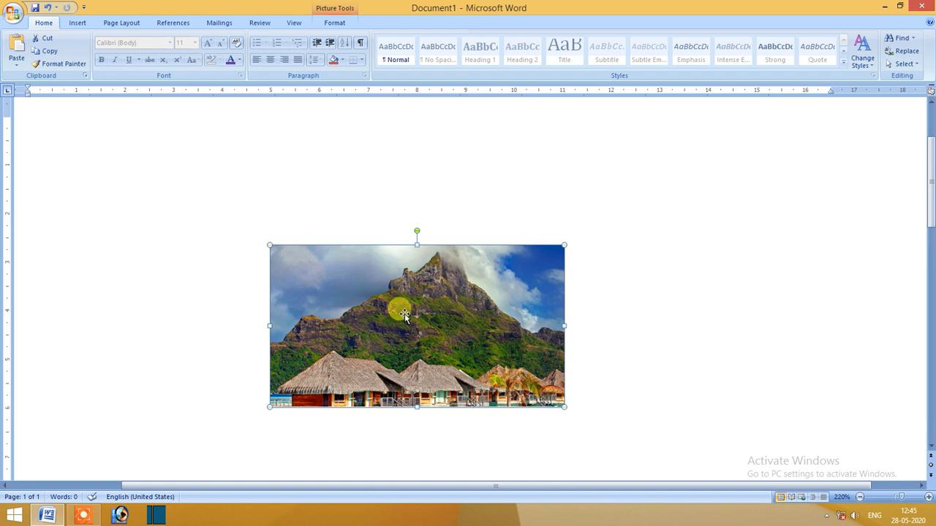
{"action": "left_click", "coordinate": [332, 24]}
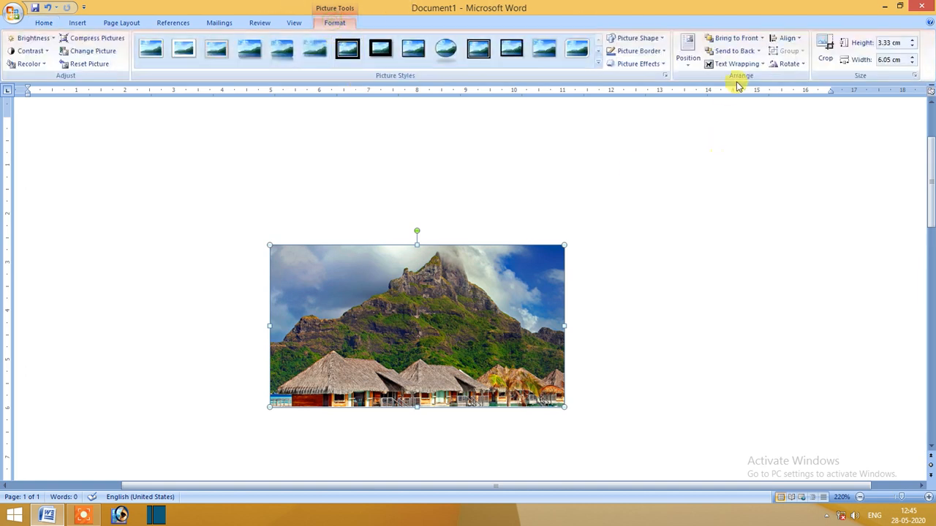
{"action": "left_click", "coordinate": [830, 54]}
{"action": "left_click_drag", "start_coordinate": [563, 326], "coordinate": [655, 333]}
{"action": "left_click", "coordinate": [455, 230]}
{"action": "left_click", "coordinate": [463, 256]}
{"action": "left_click", "coordinate": [819, 57]}
{"action": "left_click_drag", "start_coordinate": [460, 246], "coordinate": [474, 196]}
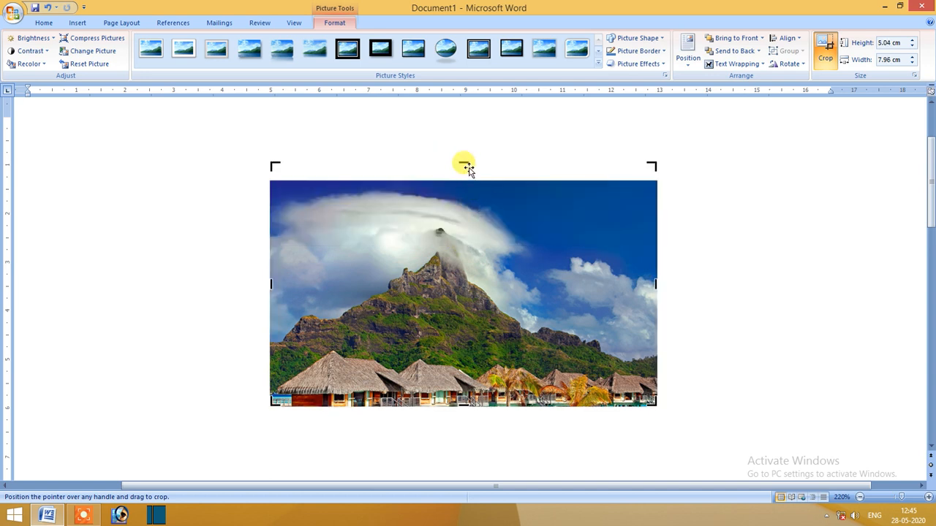
Trim the crop's top edge slightly and extend its left and bottom edges outward to about 9.64 cm wide by 6.15 cm high.
{"action": "left_click_drag", "start_coordinate": [464, 162], "coordinate": [460, 175]}
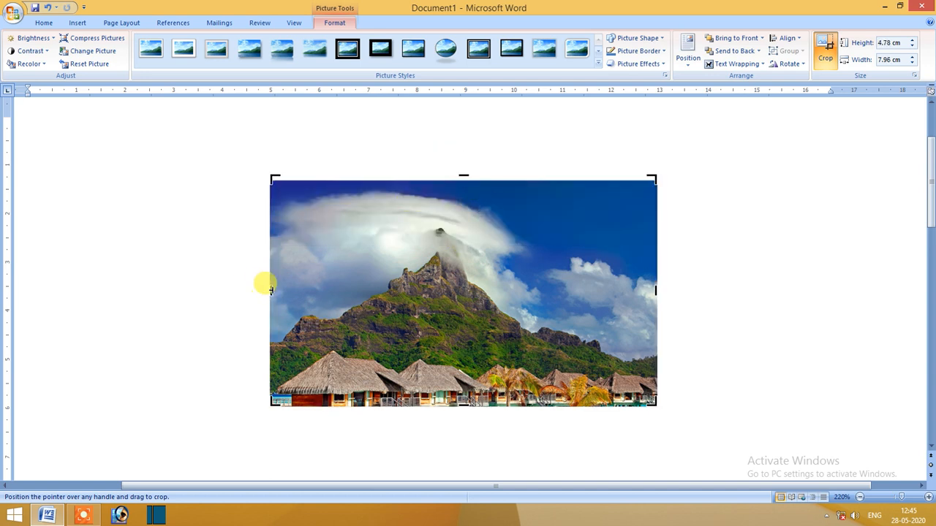
{"action": "left_click_drag", "start_coordinate": [265, 289], "coordinate": [216, 315]}
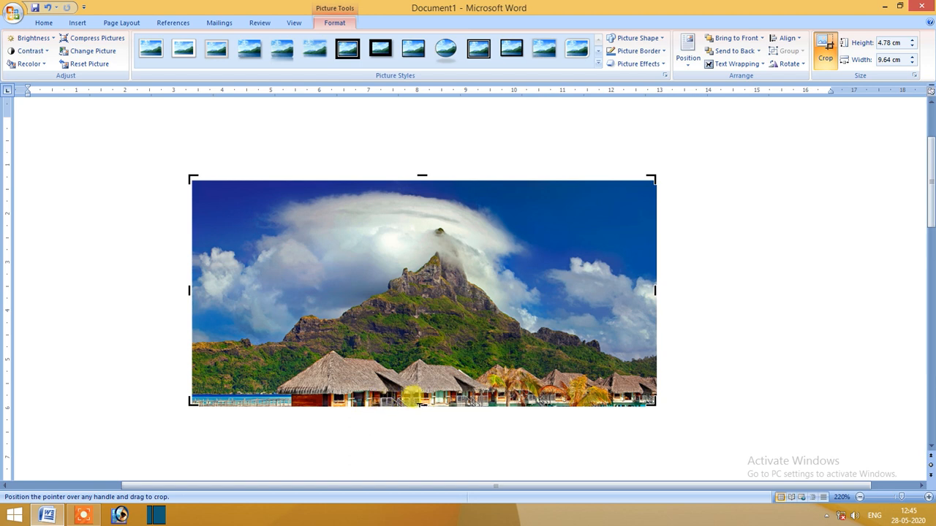
{"action": "left_click_drag", "start_coordinate": [421, 403], "coordinate": [432, 463]}
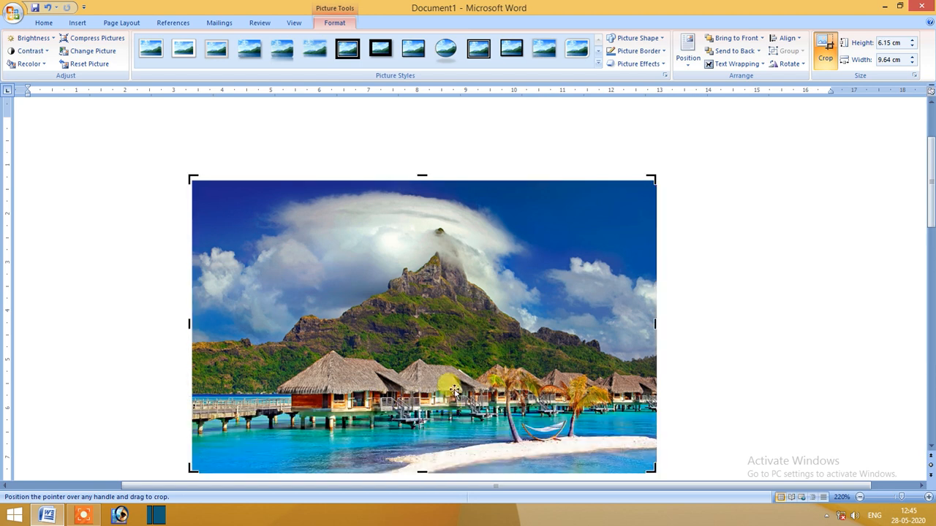
{"action": "scroll", "coordinate": [565, 269], "scroll_direction": "down", "scroll_amount": 2}
{"action": "scroll", "coordinate": [537, 294], "scroll_direction": "up", "scroll_amount": 1}
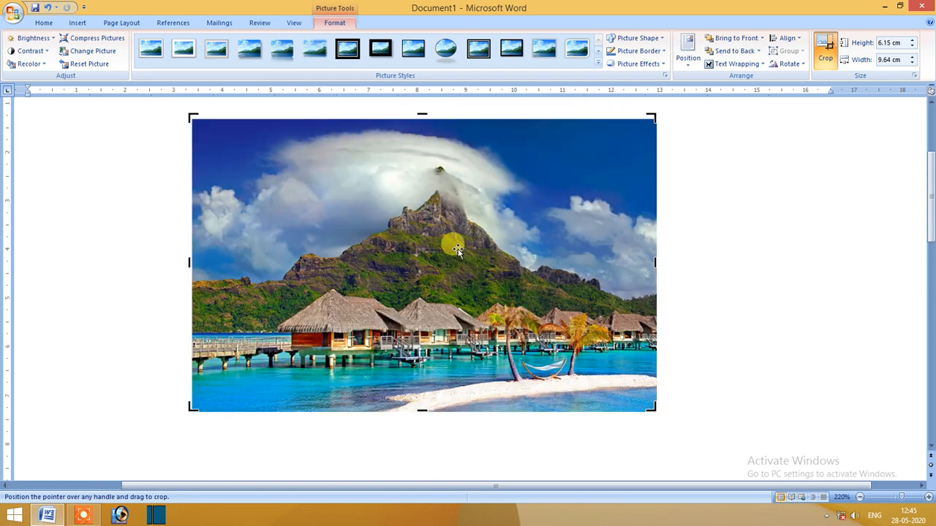
Crop all four edges of the picture inward to about 6.86 cm wide by 3.77 cm high, leave cropping and reselect the picture.
{"action": "left_click_drag", "start_coordinate": [188, 269], "coordinate": [277, 263]}
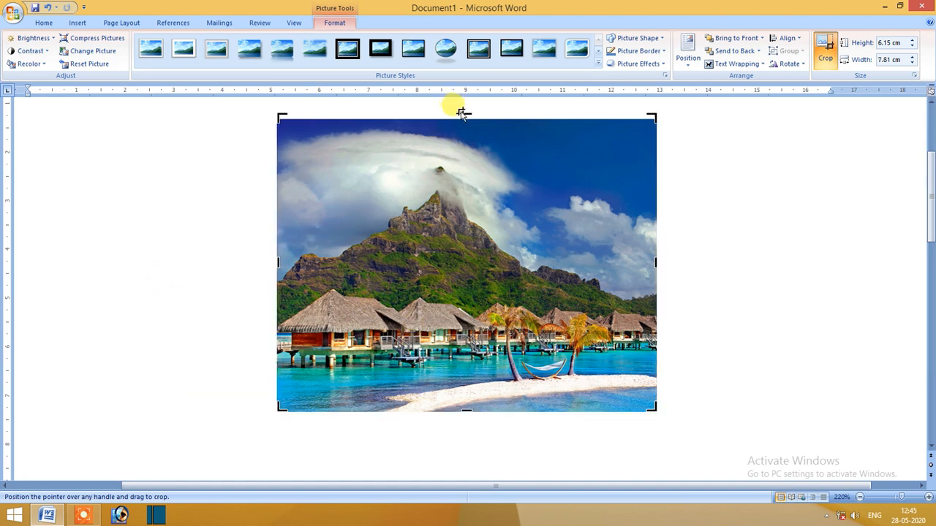
{"action": "left_click_drag", "start_coordinate": [466, 111], "coordinate": [443, 184]}
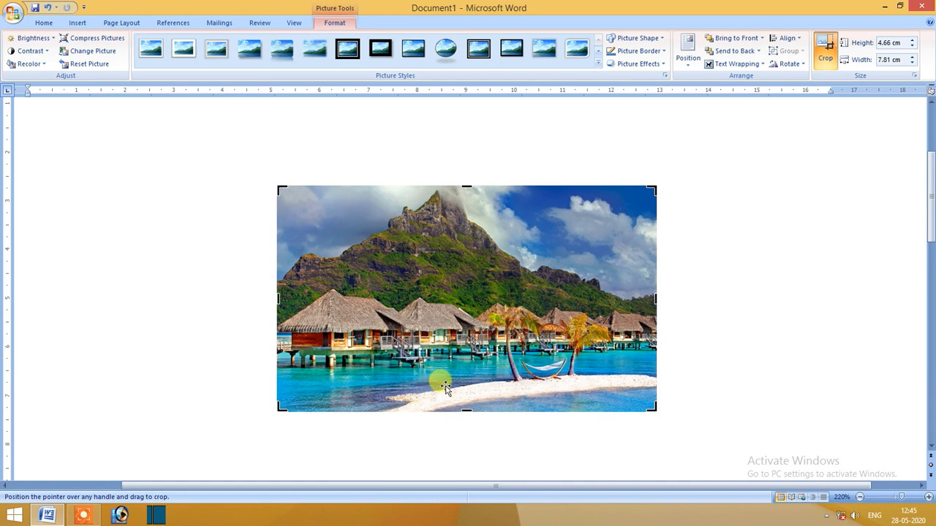
{"action": "left_click_drag", "start_coordinate": [467, 410], "coordinate": [454, 367]}
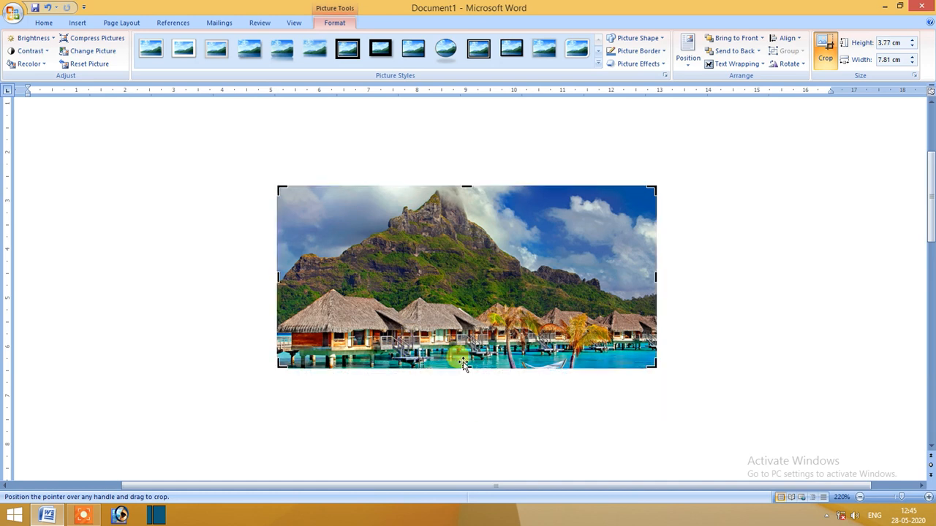
{"action": "left_click_drag", "start_coordinate": [655, 276], "coordinate": [609, 263]}
{"action": "left_click", "coordinate": [354, 130]}
{"action": "left_click", "coordinate": [453, 230]}
{"action": "left_click", "coordinate": [475, 300]}
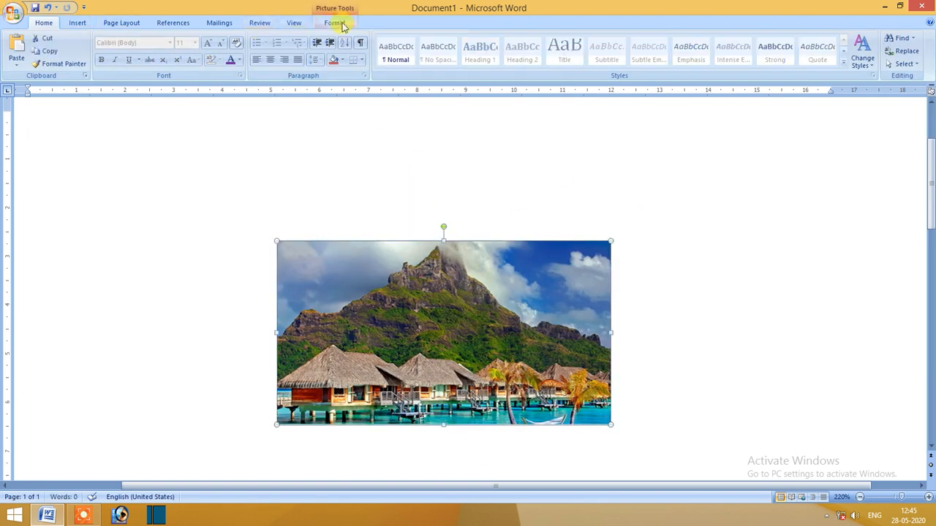
Compress only the selected picture for Print (220 ppi) output, with basic compression on save and deletion of cropped areas enabled.
{"action": "left_click", "coordinate": [336, 23]}
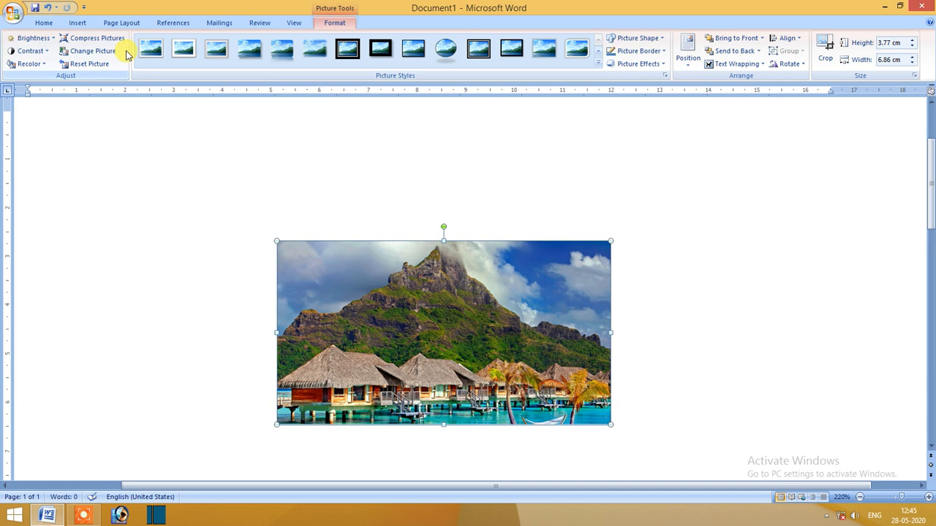
{"action": "left_click", "coordinate": [88, 40]}
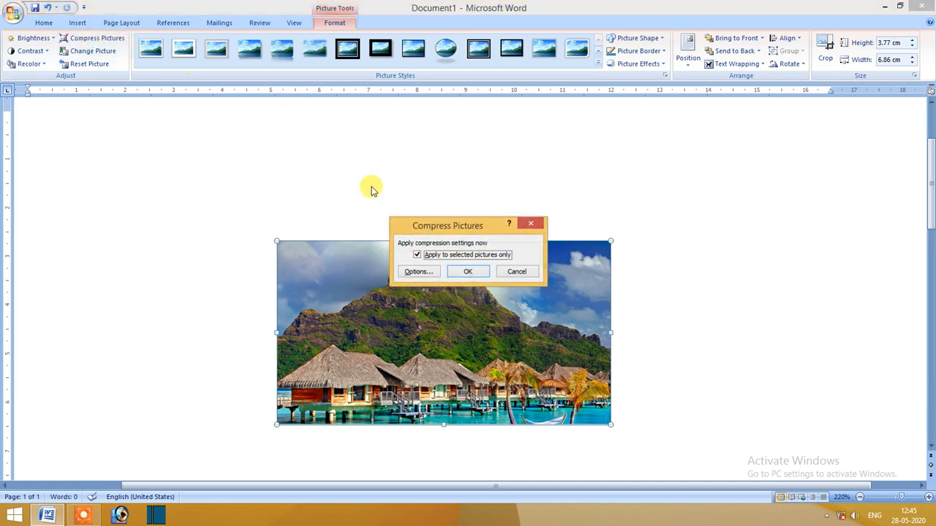
{"action": "left_click_drag", "start_coordinate": [456, 223], "coordinate": [540, 77]}
{"action": "left_click", "coordinate": [528, 127]}
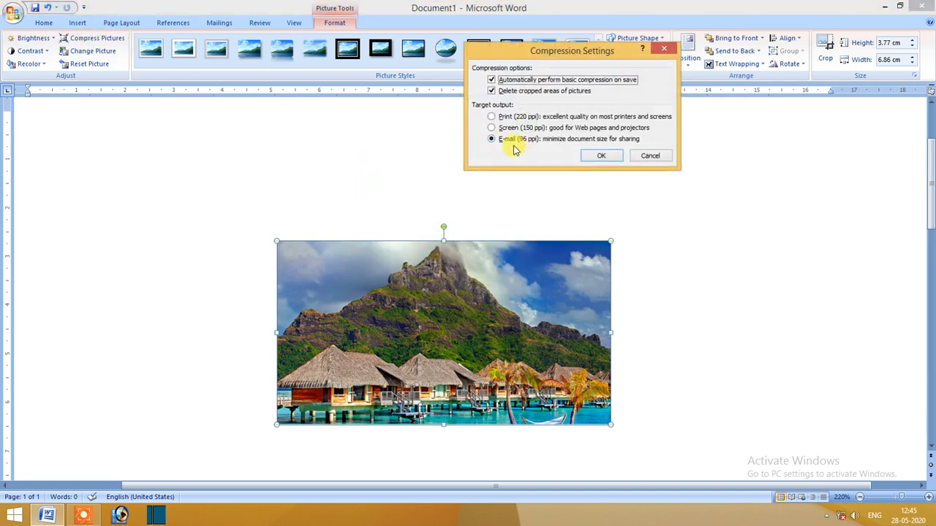
{"action": "left_click", "coordinate": [492, 118]}
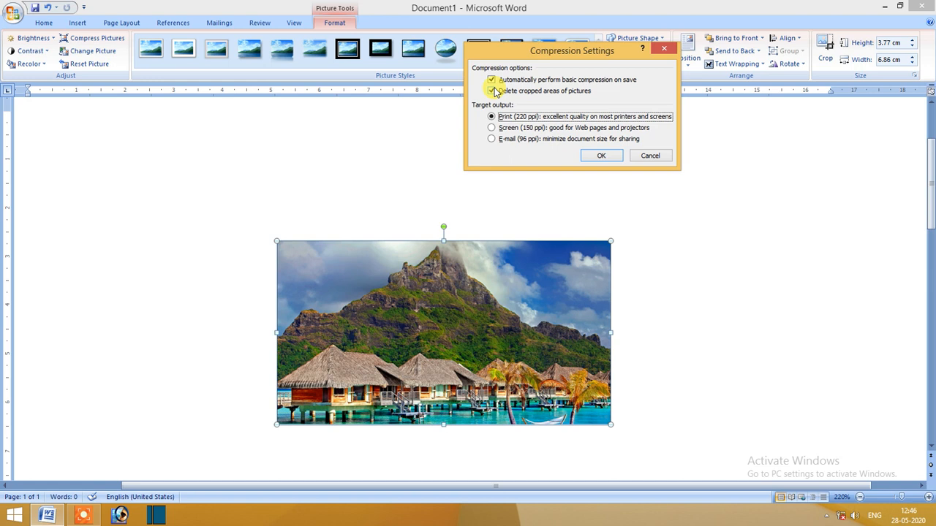
{"action": "left_click", "coordinate": [599, 155]}
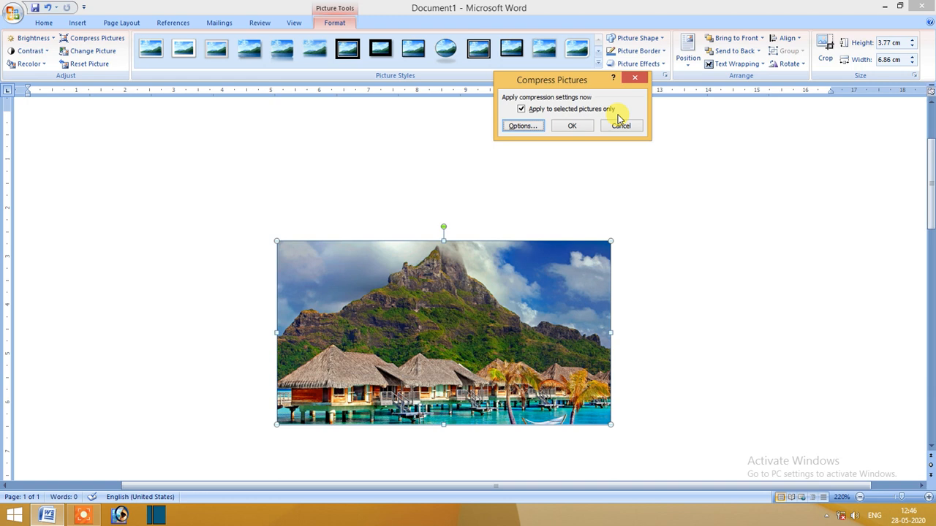
{"action": "left_click", "coordinate": [574, 126]}
Reselect the compressed picture and move it up and closer to the page's left margin.
{"action": "left_click", "coordinate": [689, 299]}
{"action": "left_click", "coordinate": [493, 314]}
{"action": "left_click_drag", "start_coordinate": [492, 314], "coordinate": [446, 274]}
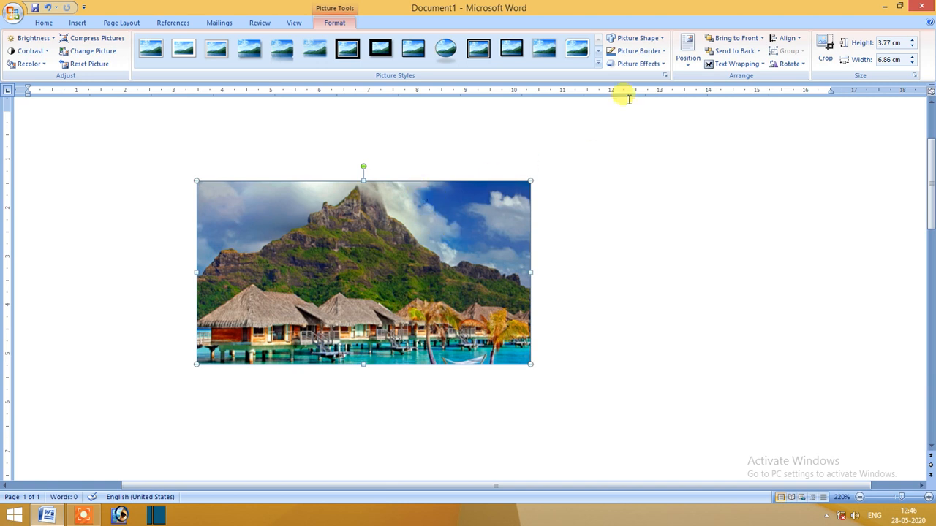
Extend the crop frame outward on all four sides of the compressed picture to about 10.87 cm wide by 6.86 cm high.
{"action": "left_click", "coordinate": [825, 49]}
{"action": "left_click_drag", "start_coordinate": [526, 271], "coordinate": [627, 274]}
{"action": "left_click_drag", "start_coordinate": [410, 181], "coordinate": [409, 123]}
{"action": "left_click_drag", "start_coordinate": [192, 240], "coordinate": [101, 241]}
{"action": "left_click_drag", "start_coordinate": [371, 365], "coordinate": [319, 457]}
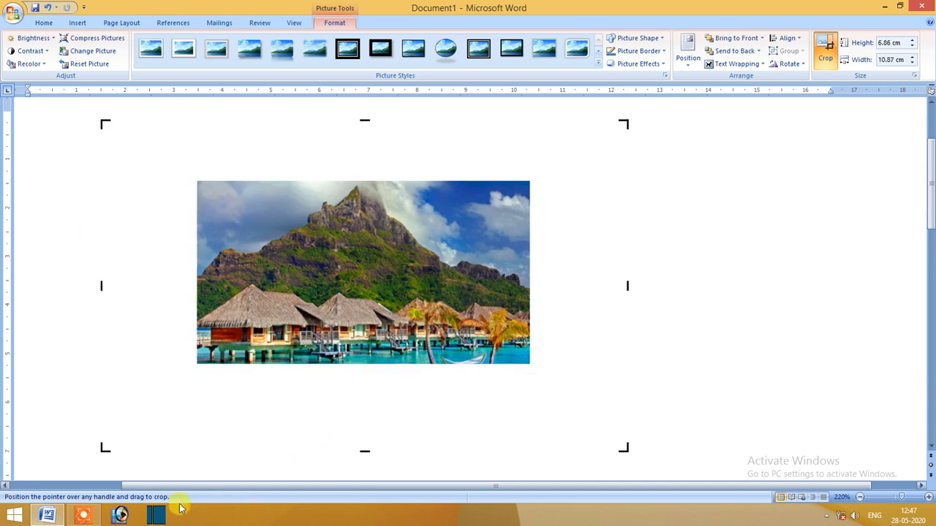
{"action": "left_click", "coordinate": [85, 515]}
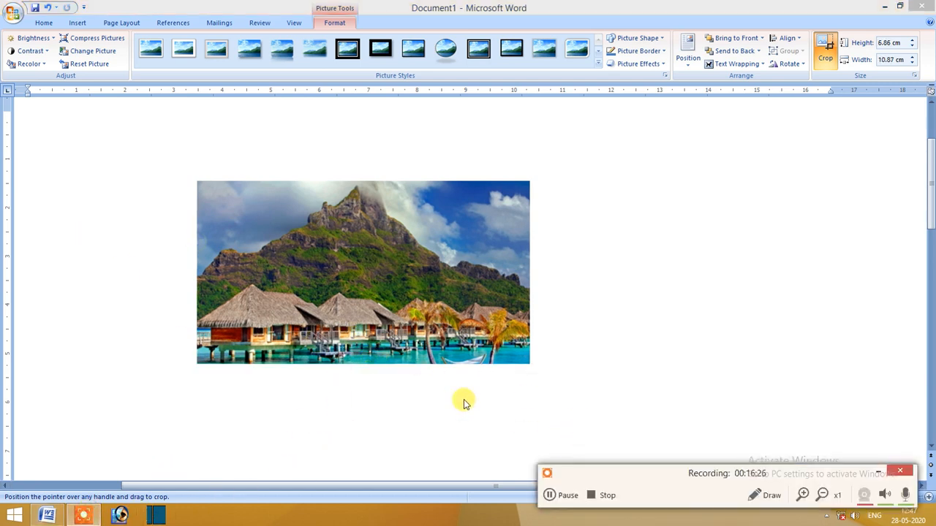
{"action": "left_click", "coordinate": [386, 272]}
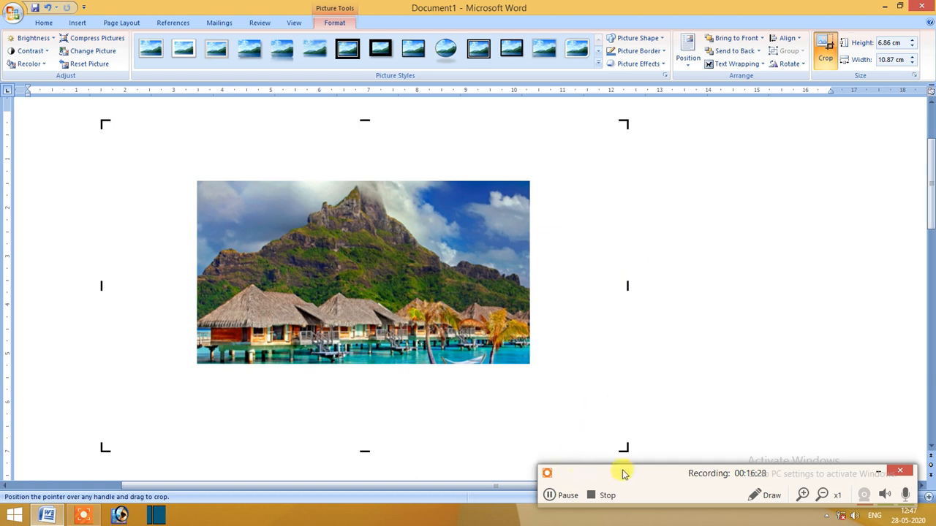
{"action": "left_click", "coordinate": [899, 470]}
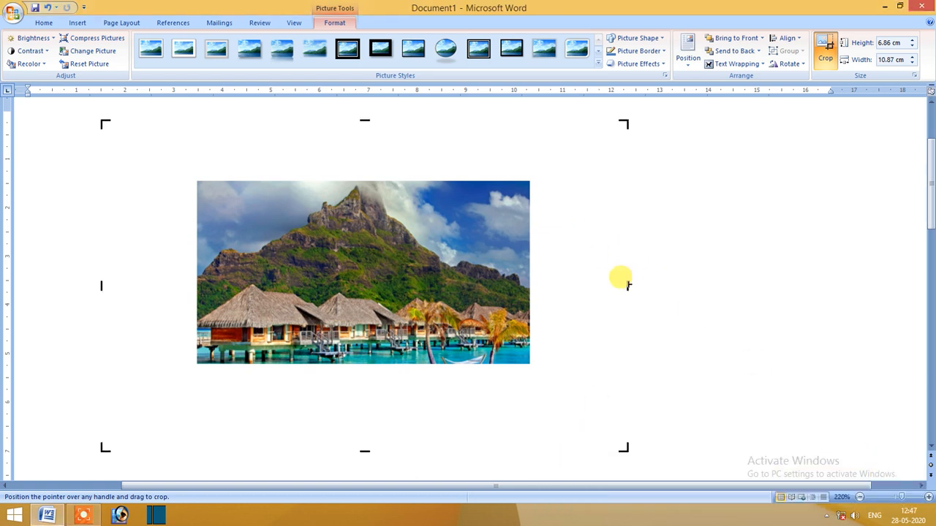
Delete the cropped picture and insert cottages-in-the-middle-of-beach-753626 from the hd walls folder.
{"action": "left_click_drag", "start_coordinate": [621, 281], "coordinate": [544, 283]}
{"action": "key", "text": "Delete"}
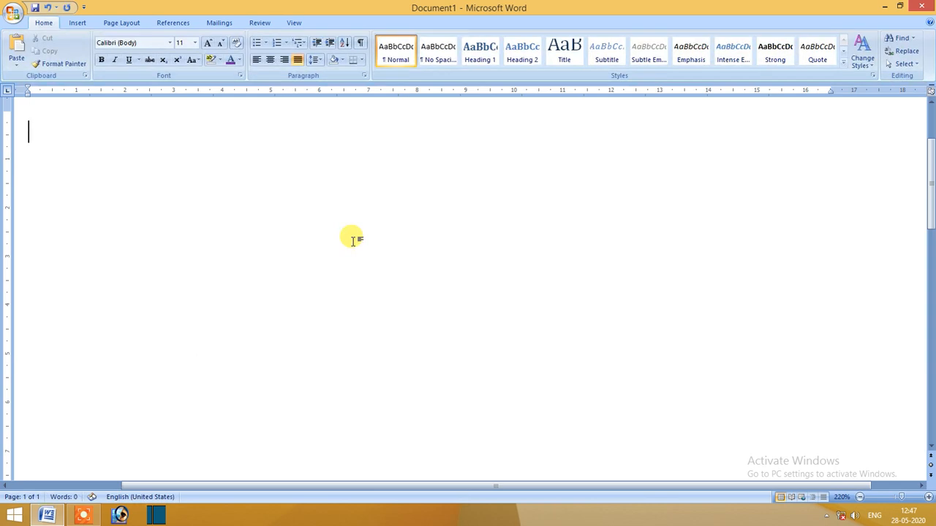
{"action": "left_click", "coordinate": [77, 22]}
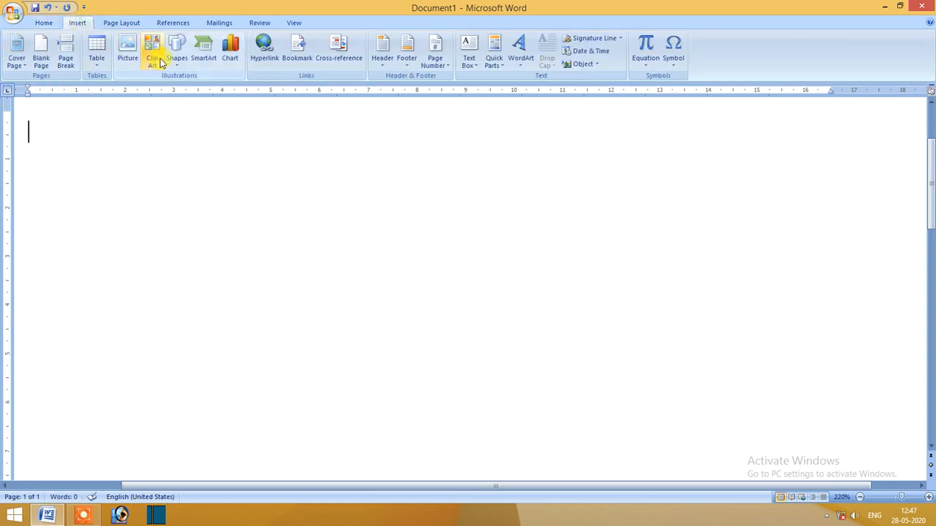
{"action": "left_click", "coordinate": [124, 59]}
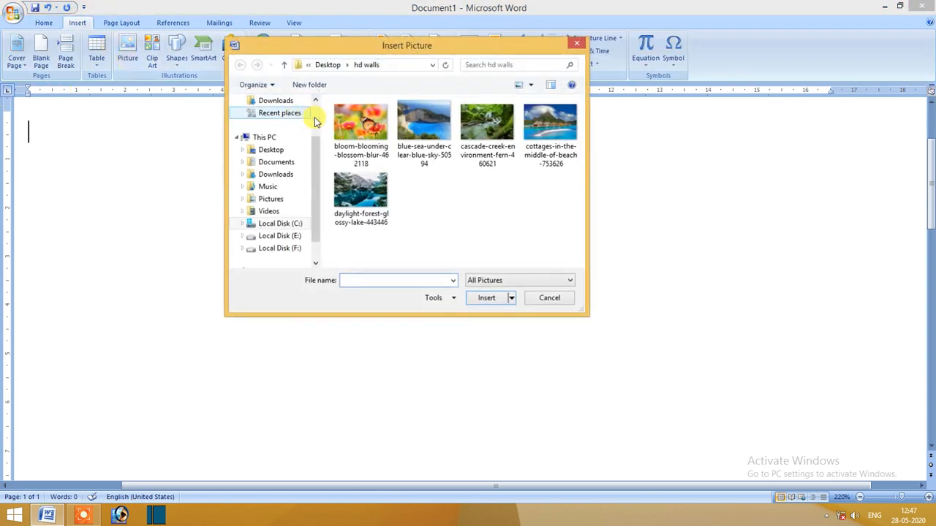
{"action": "left_click", "coordinate": [548, 139]}
{"action": "double_click", "coordinate": [548, 138]}
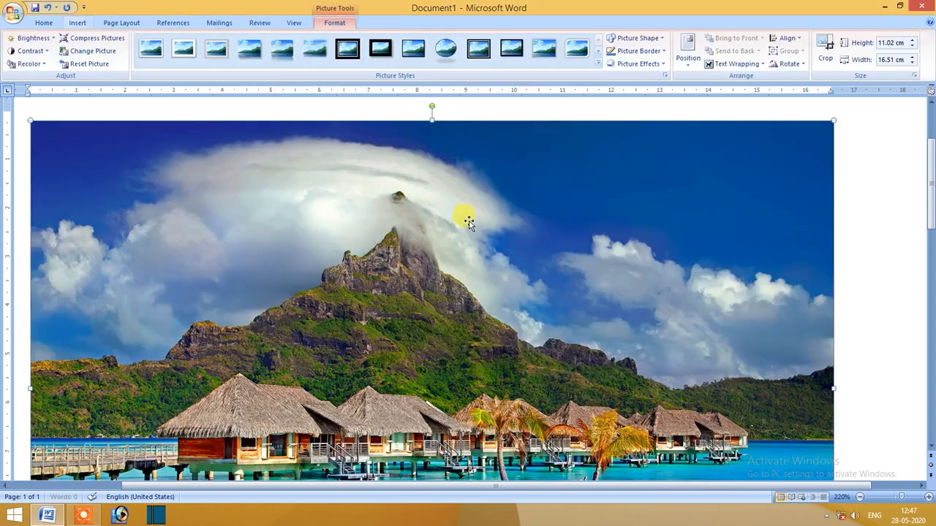
Set the inserted picture's text wrapping to Square, shrink it to about 9.95 cm by 6.63 cm and move it right across the page.
{"action": "left_click_drag", "start_coordinate": [35, 127], "coordinate": [310, 296]}
{"action": "left_click", "coordinate": [738, 65]}
{"action": "left_click", "coordinate": [731, 92]}
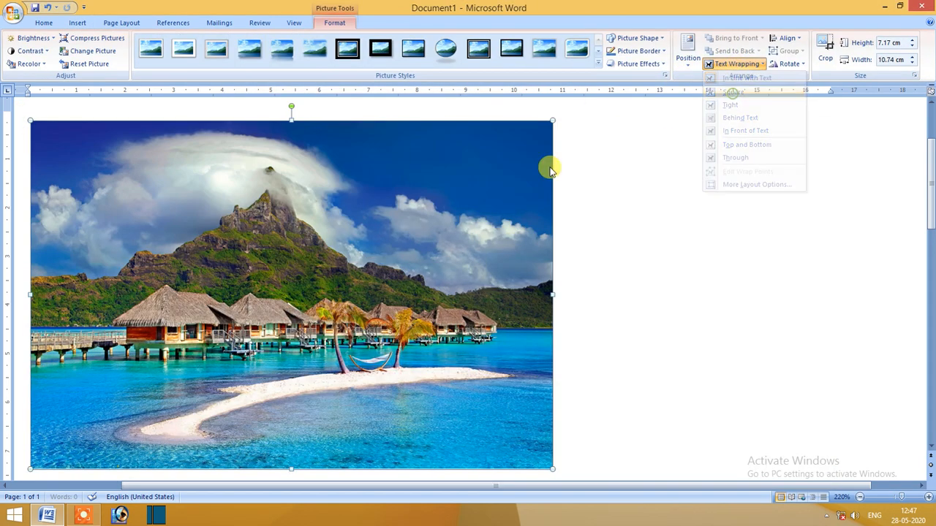
{"action": "left_click_drag", "start_coordinate": [30, 120], "coordinate": [71, 149]}
{"action": "left_click_drag", "start_coordinate": [333, 306], "coordinate": [525, 280]}
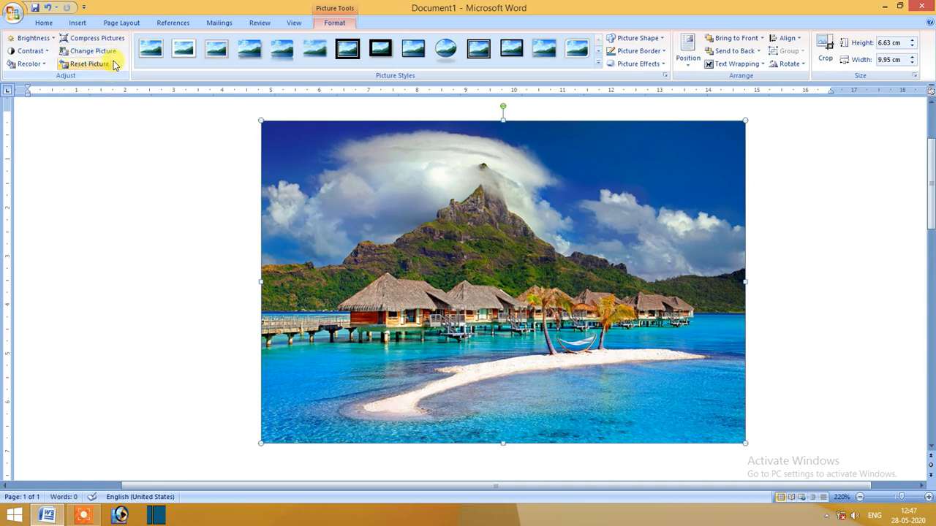
Change the picture to blue-sea-under-clear-blue-sky-50594 and undo the change.
{"action": "left_click", "coordinate": [93, 50]}
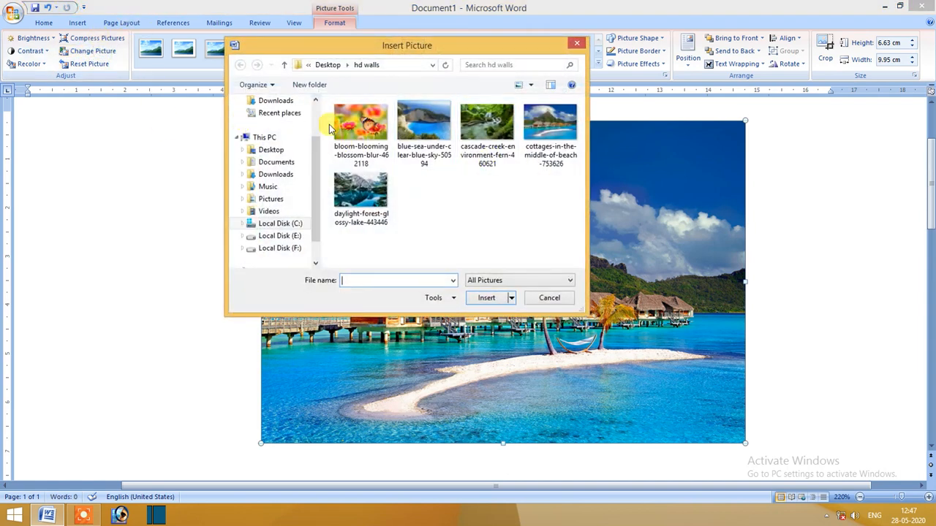
{"action": "double_click", "coordinate": [441, 130]}
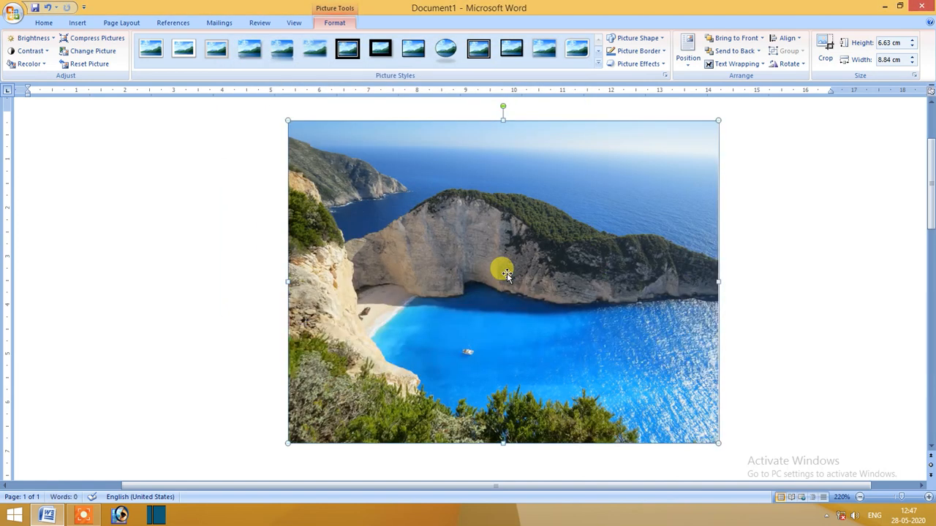
{"action": "key", "text": "ctrl+z"}
{"action": "right_click", "coordinate": [497, 273]}
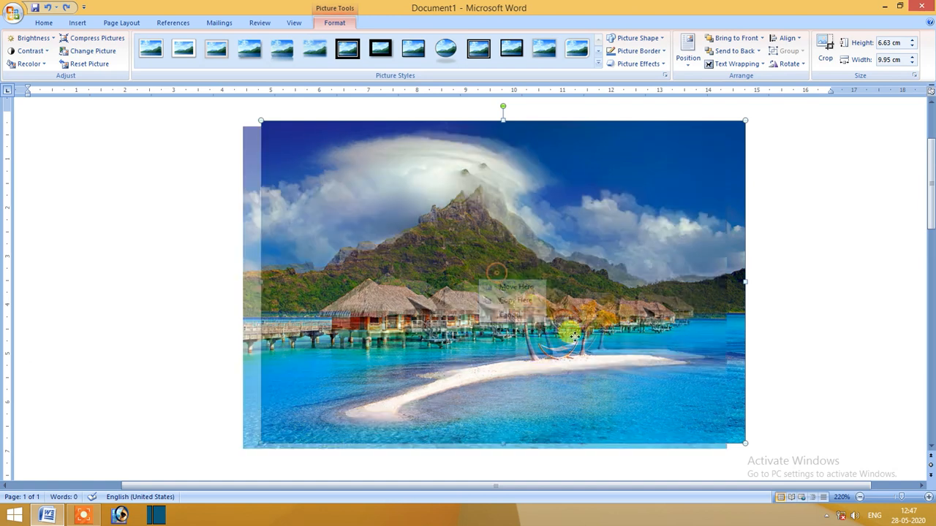
Apply the black double-frame picture style and change the picture to bloom-blooming-blossom-blur-462118.
{"action": "left_click", "coordinate": [349, 48]}
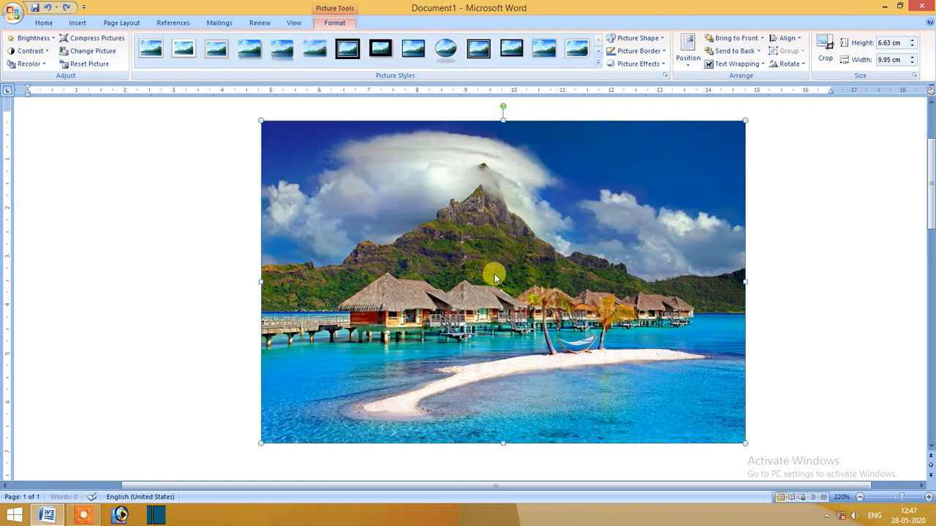
{"action": "left_click", "coordinate": [83, 51]}
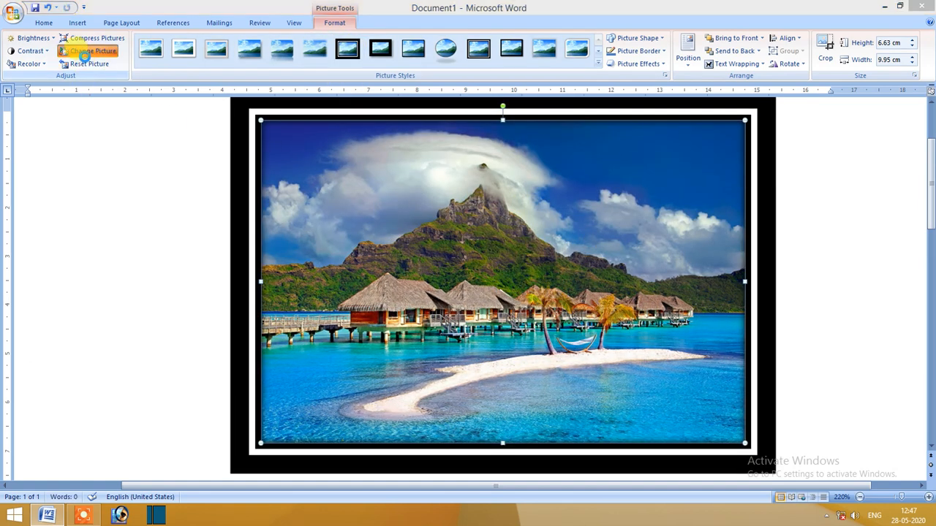
{"action": "double_click", "coordinate": [340, 125]}
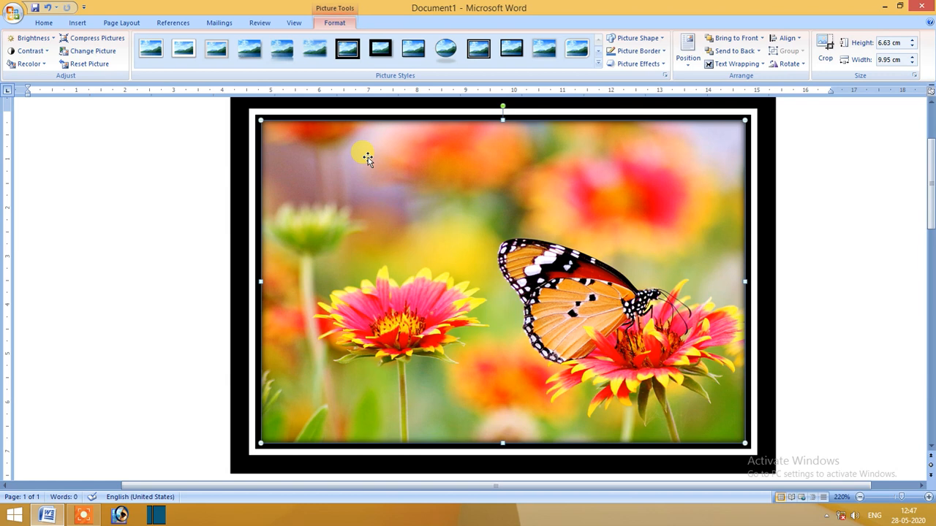
Change the framed picture to cottages-in-the-middle-of-beach-753626, then shrink it to about 6.01 cm by 4.01 cm and reposition it.
{"action": "left_click", "coordinate": [83, 51]}
{"action": "double_click", "coordinate": [561, 132]}
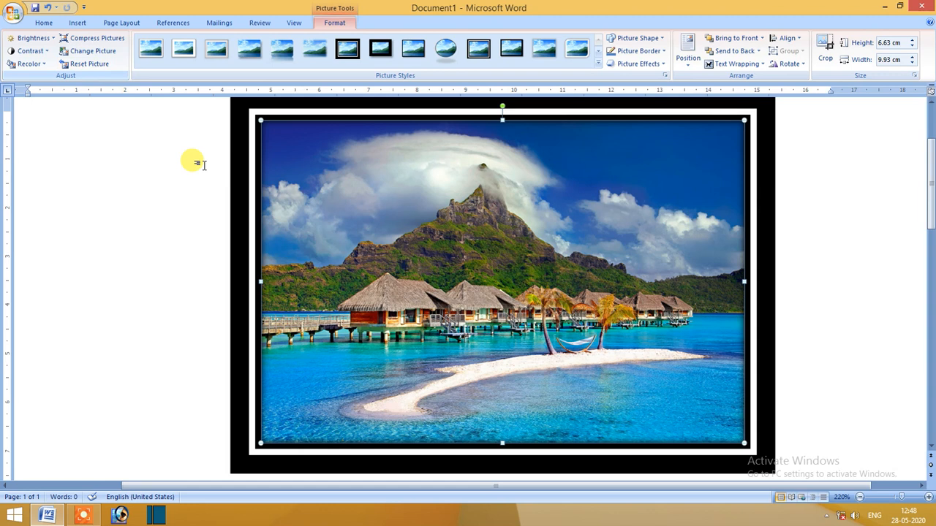
{"action": "left_click_drag", "start_coordinate": [268, 124], "coordinate": [465, 248]}
{"action": "left_click_drag", "start_coordinate": [538, 285], "coordinate": [370, 200]}
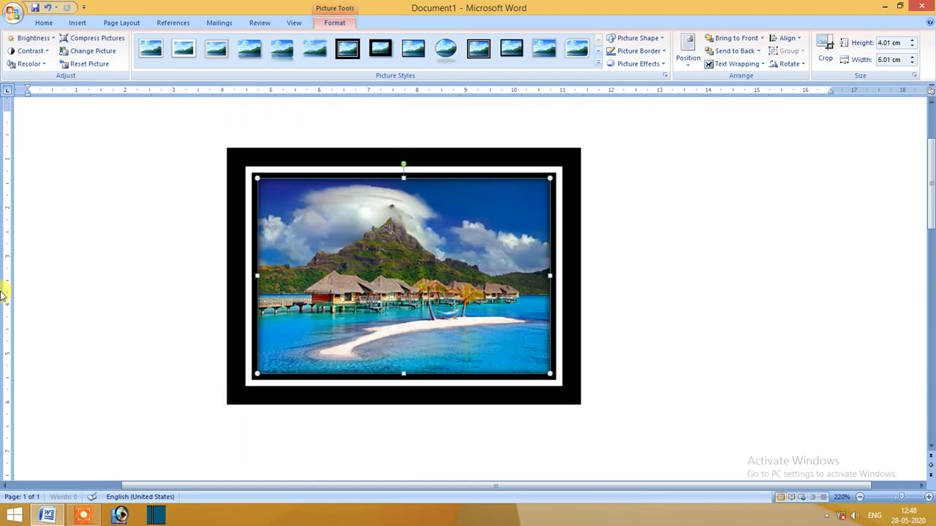
Reset the framed picture's formatting and size, and zoom the page out to 53%.
{"action": "left_click", "coordinate": [100, 65]}
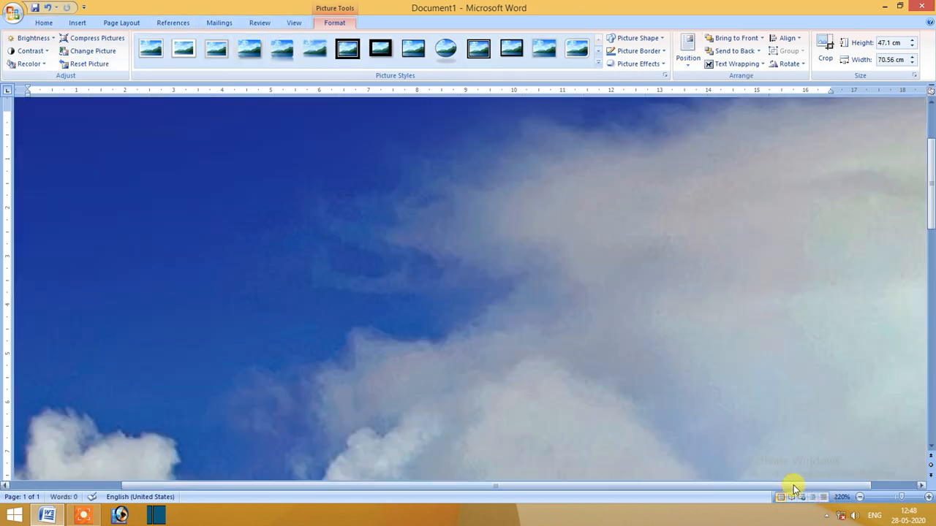
{"action": "left_click", "coordinate": [870, 500]}
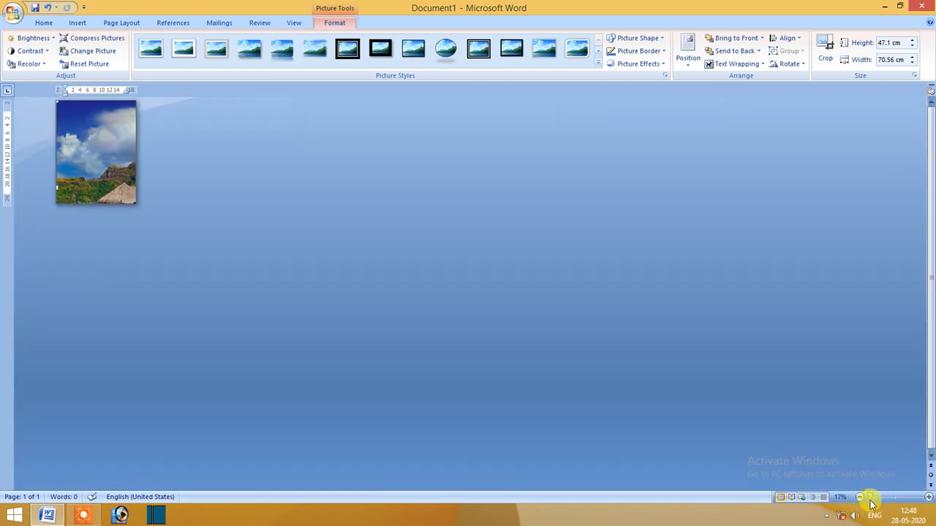
{"action": "left_click", "coordinate": [878, 497]}
{"action": "left_click_drag", "start_coordinate": [190, 153], "coordinate": [87, 105]}
{"action": "left_click", "coordinate": [118, 156]}
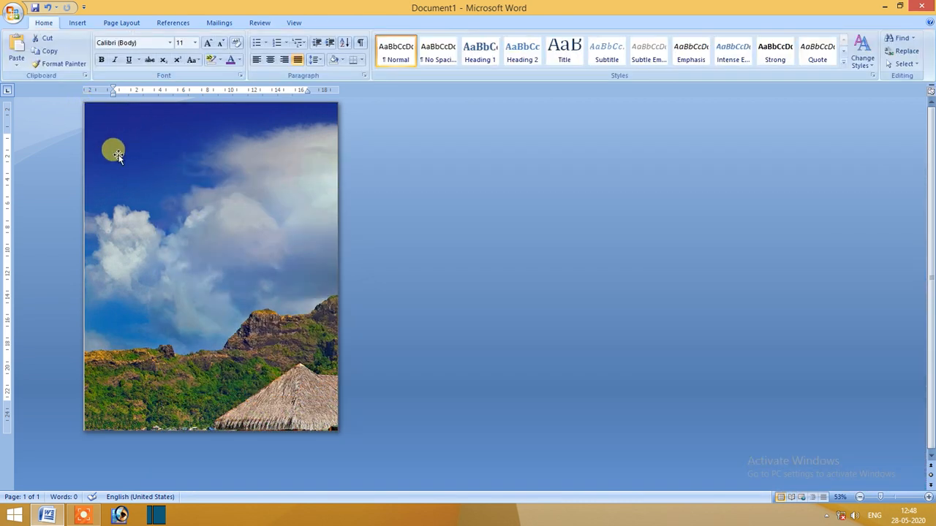
Shrink the beach cottages picture to about 9.89 cm high by 14.81 cm wide and position it within the page margins.
{"action": "left_click", "coordinate": [88, 107]}
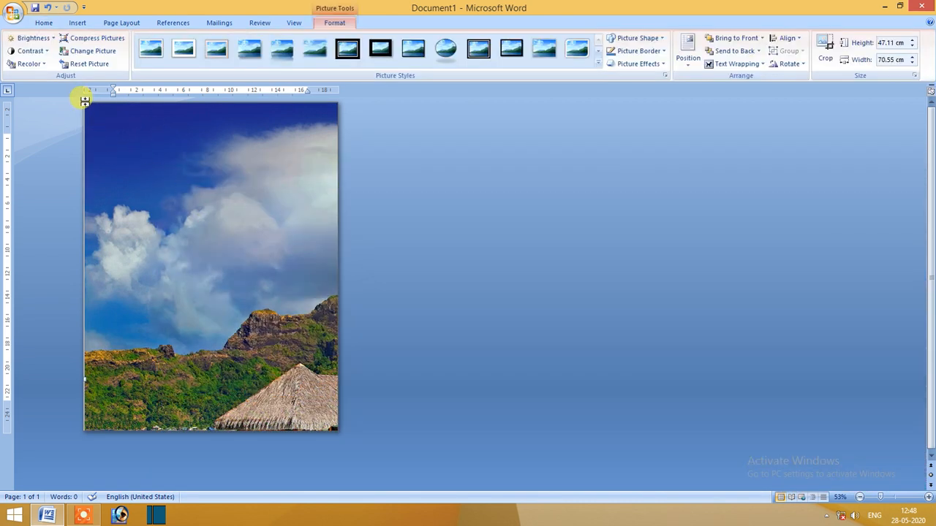
{"action": "mouse_move", "coordinate": [117, 136]}
{"action": "left_mouse_down"}
{"action": "mouse_move", "coordinate": [220, 226]}
{"action": "mouse_move", "coordinate": [122, 137]}
{"action": "left_mouse_up"}
{"action": "left_click_drag", "start_coordinate": [84, 103], "coordinate": [88, 125]}
{"action": "left_click_drag", "start_coordinate": [86, 192], "coordinate": [449, 405]}
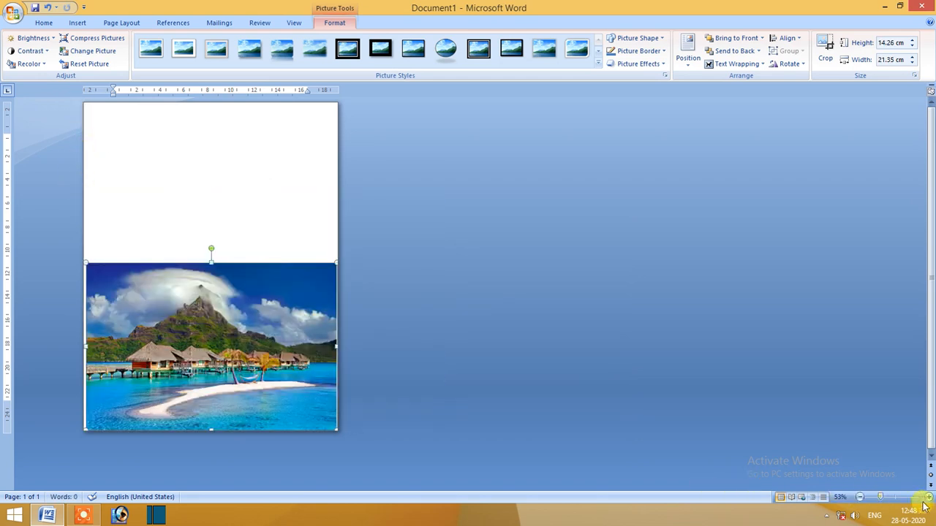
{"action": "left_click", "coordinate": [896, 497]}
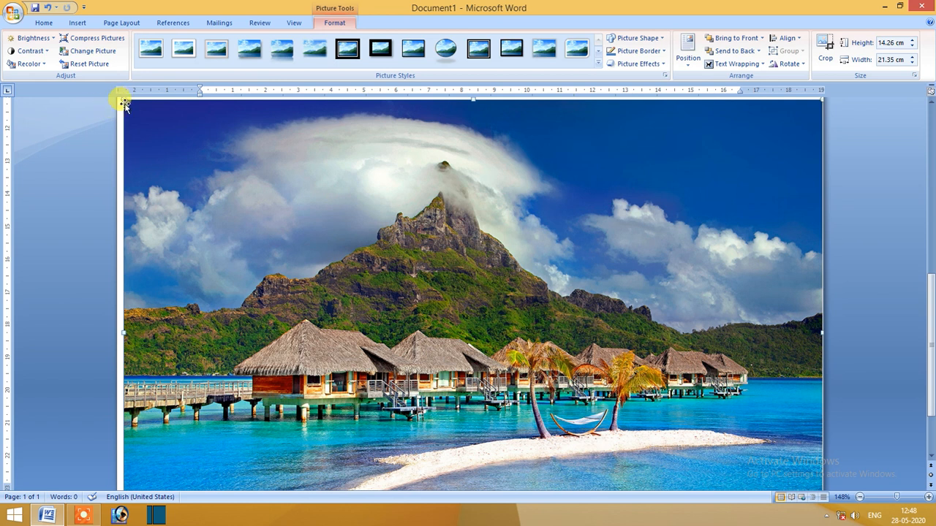
{"action": "left_click_drag", "start_coordinate": [124, 103], "coordinate": [485, 246]}
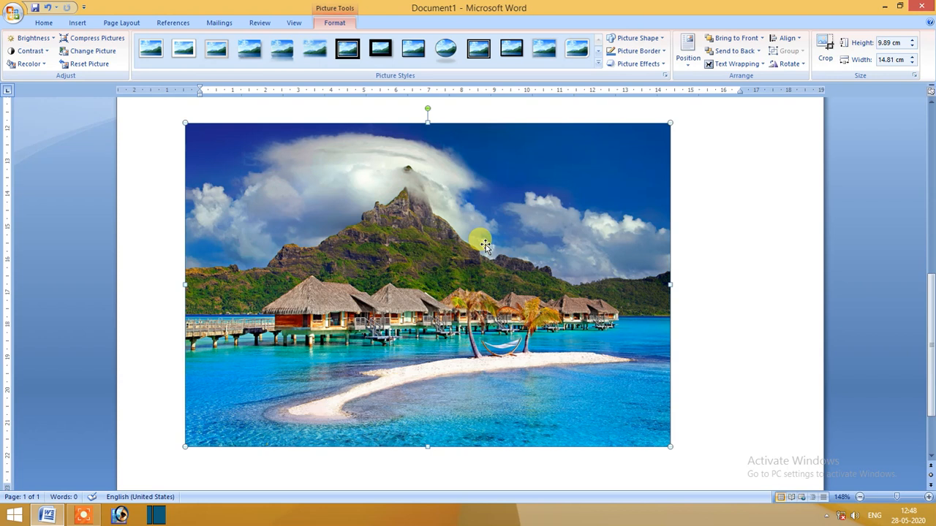
Preview the picture styles, and try the pie, right arrow and smiley face shapes on the beach picture.
{"action": "left_click", "coordinate": [598, 63]}
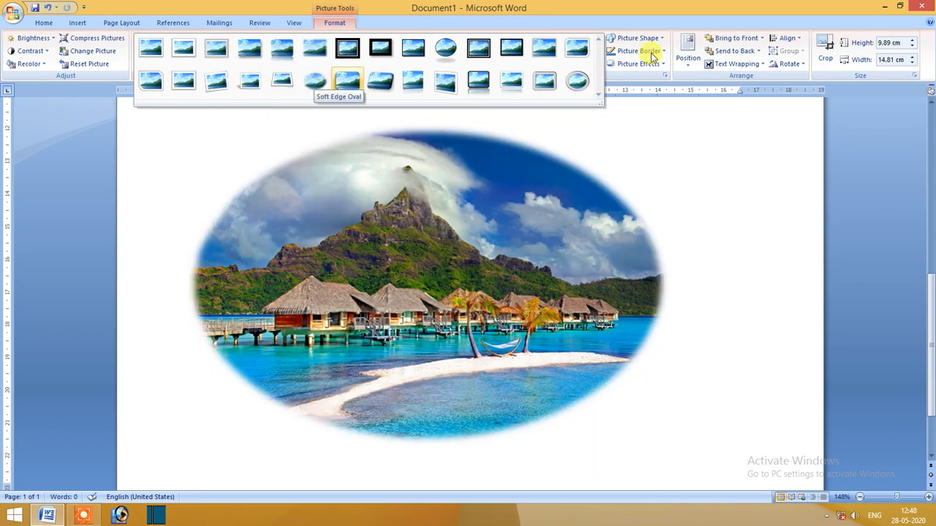
{"action": "left_click", "coordinate": [510, 194]}
{"action": "left_click", "coordinate": [630, 40]}
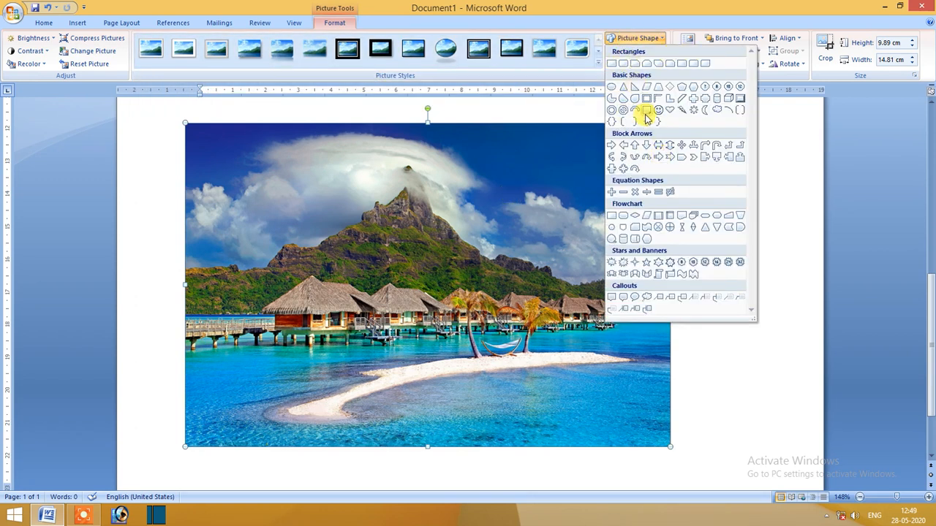
{"action": "left_click", "coordinate": [615, 101]}
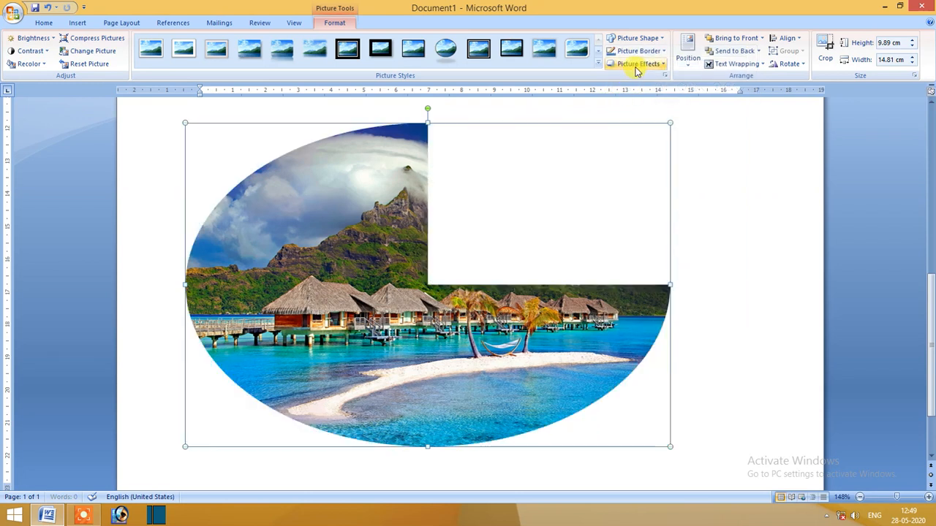
{"action": "left_click", "coordinate": [631, 42]}
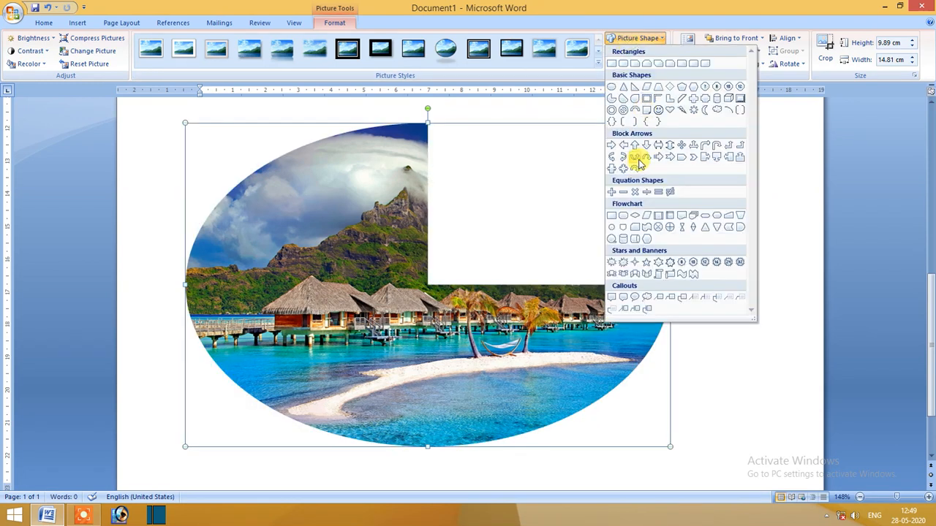
{"action": "left_click", "coordinate": [613, 148]}
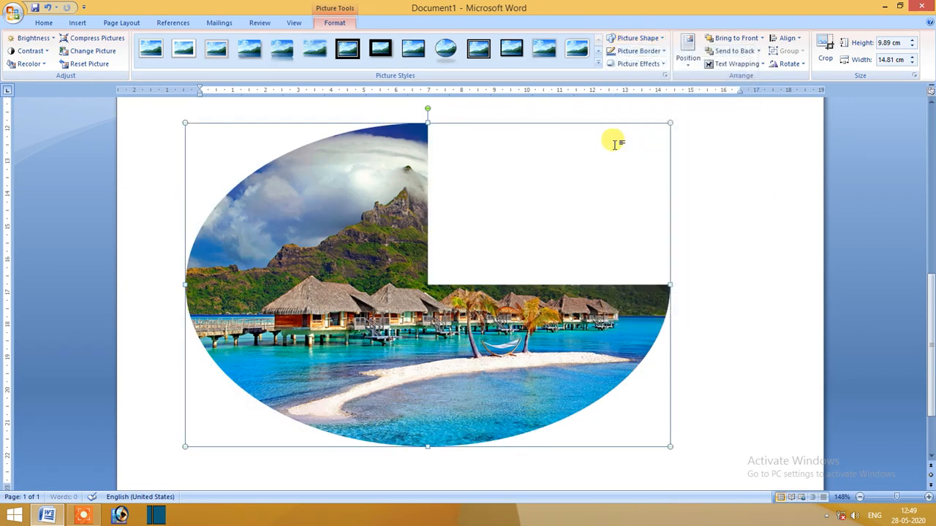
{"action": "left_click", "coordinate": [626, 38]}
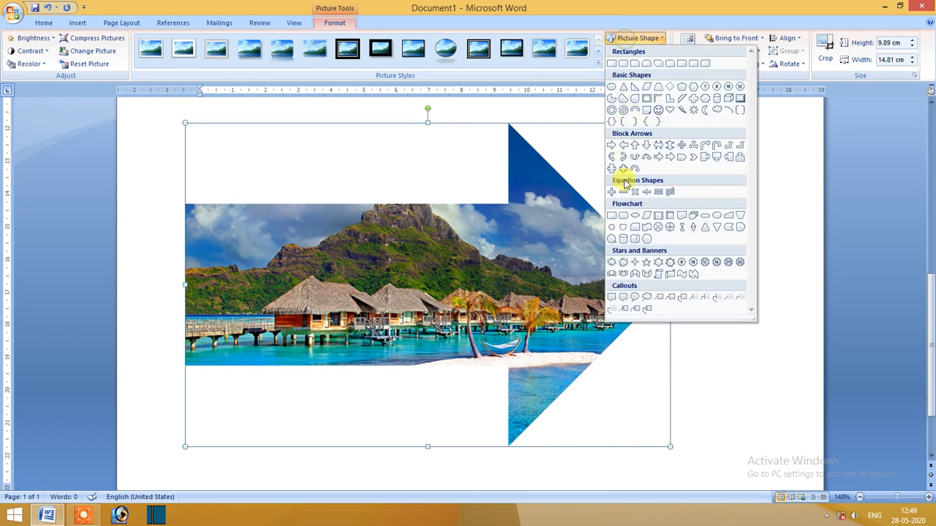
{"action": "left_click", "coordinate": [658, 115]}
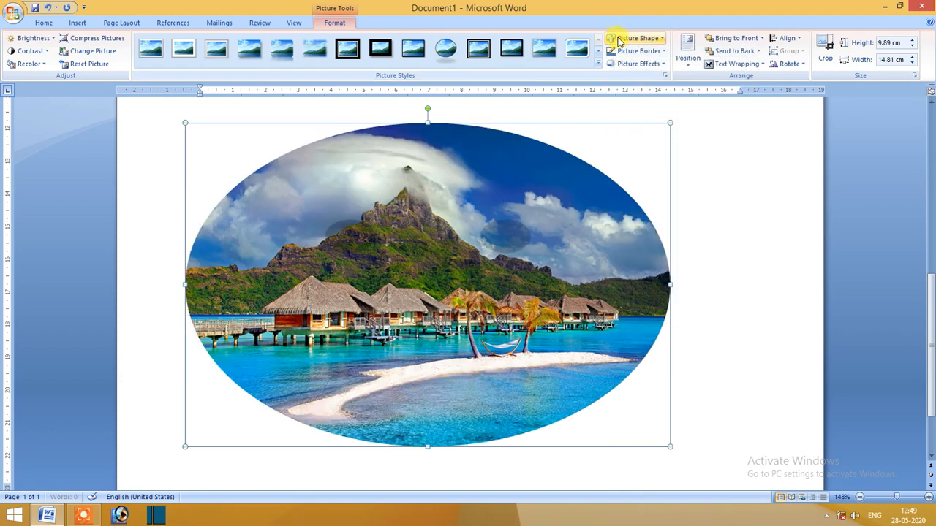
Change the beach picture's shape to a heart.
{"action": "left_click", "coordinate": [624, 38]}
{"action": "left_click", "coordinate": [670, 114]}
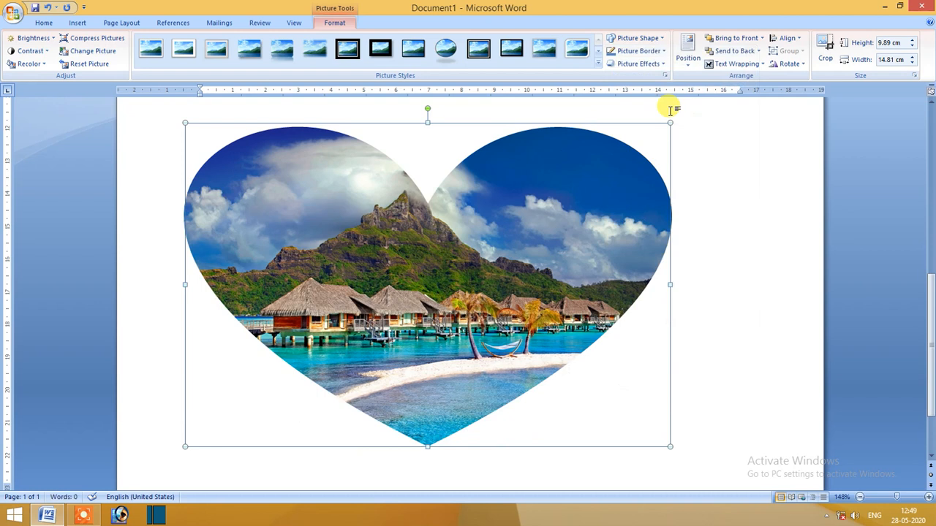
{"action": "left_click", "coordinate": [650, 38]}
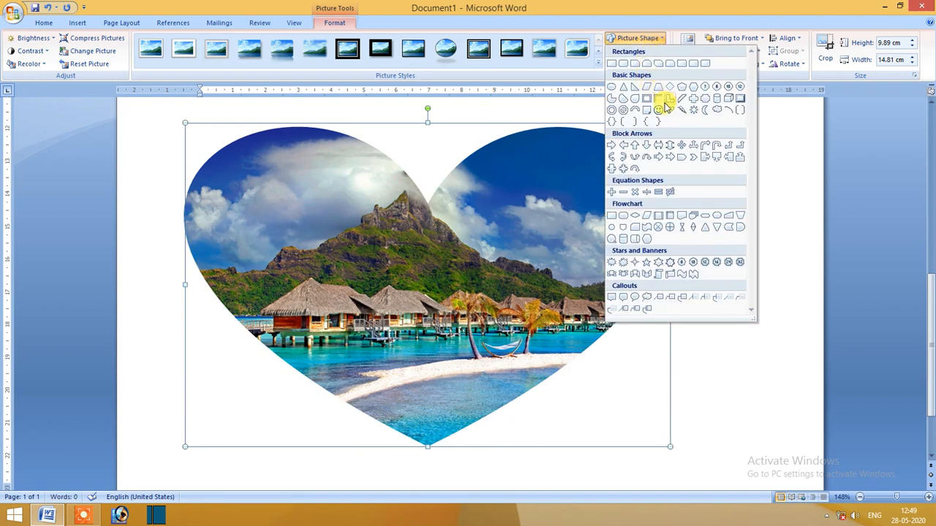
{"action": "left_click", "coordinate": [629, 38]}
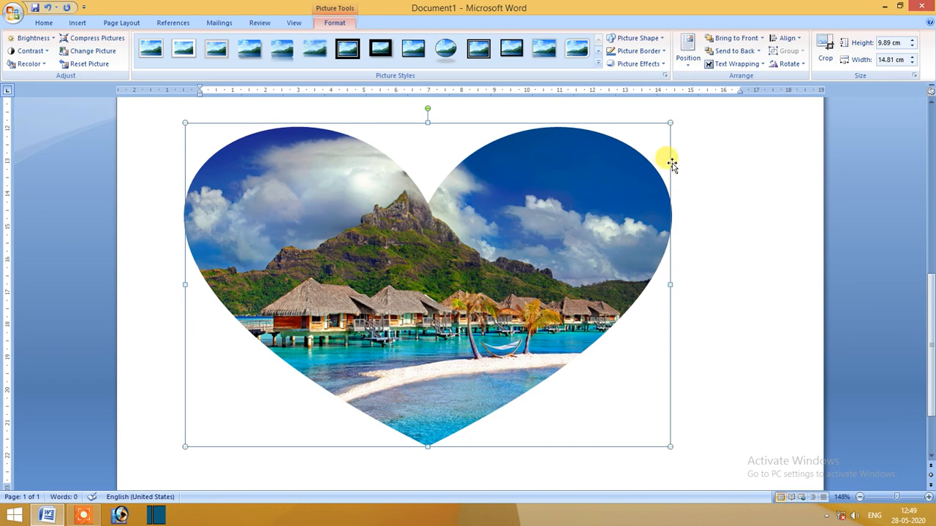
Open the border color and line options for the heart-shaped picture.
{"action": "left_click", "coordinate": [658, 52]}
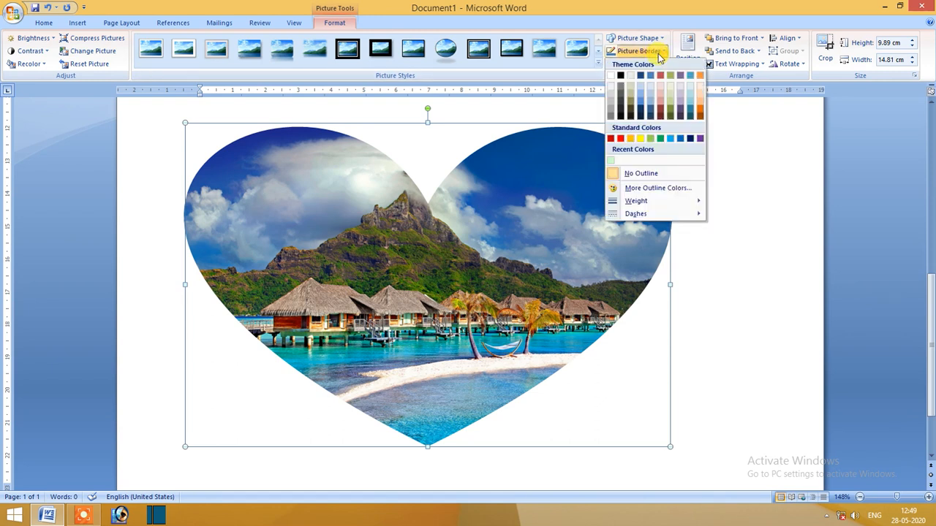
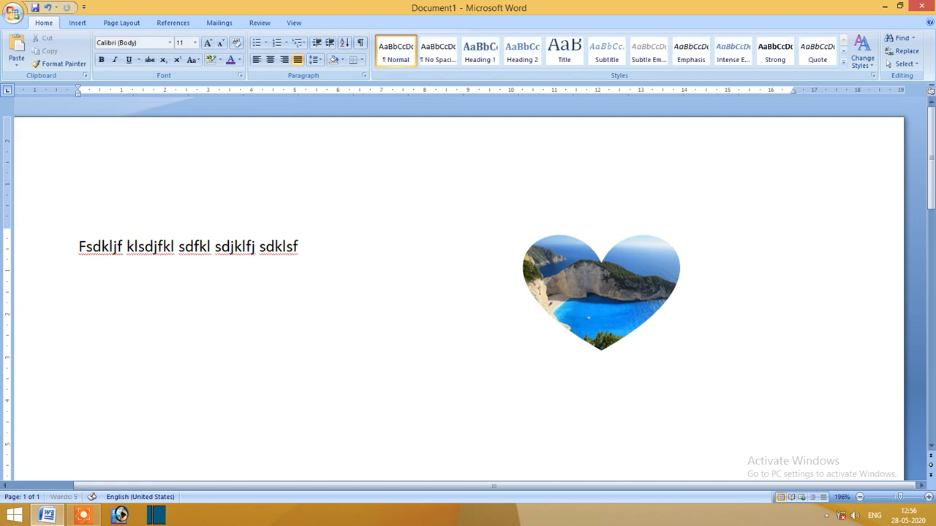
Continue the paragraph with about nine lines of random filler text flowing around the heart-shaped picture.
{"action": "type", "text": "jklfsdj kf jskl fjsklj fkls jfklsj"}
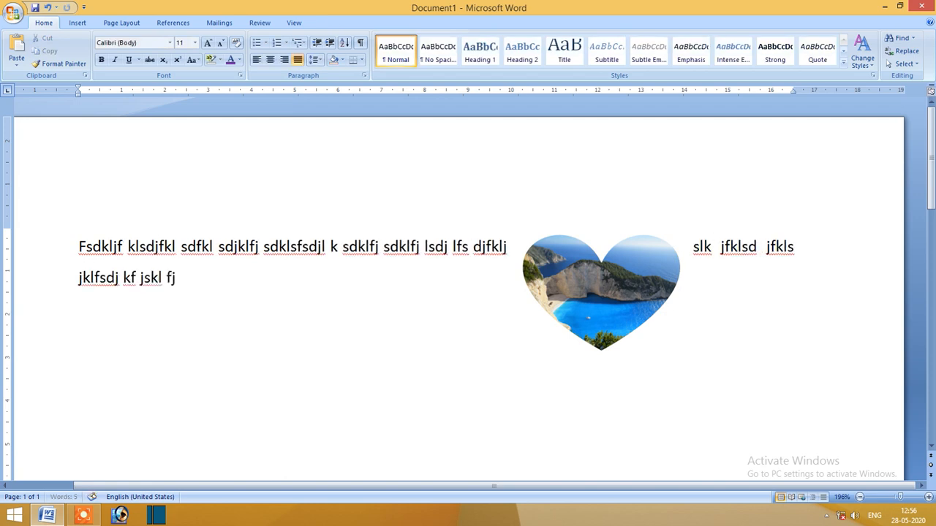
{"action": "type", "text": "klfj skj fskldj fklsdj klsdj fklsj klfj sdklfj"}
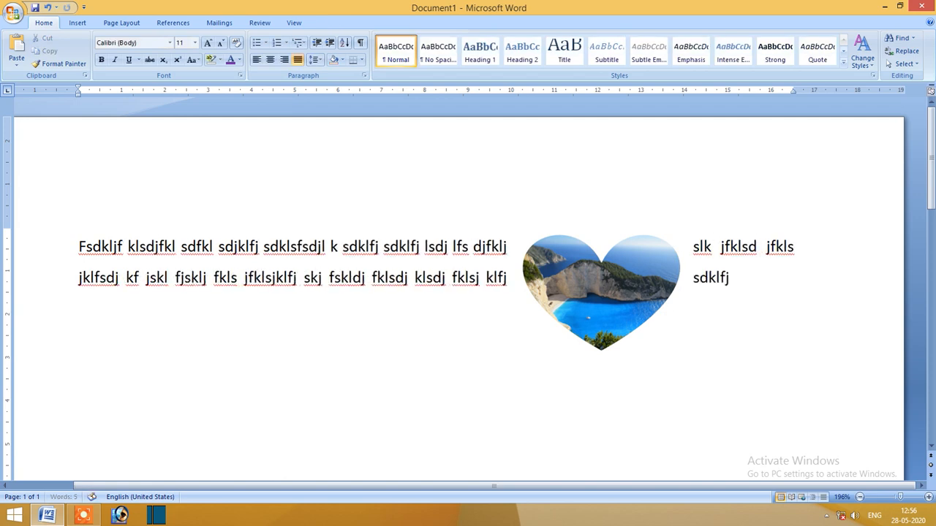
{"action": "type", "text": "sdkl fskldjf klsjdklf jsklfj sdklfjskdlj fklsj fklsdjkfsdj lfj"}
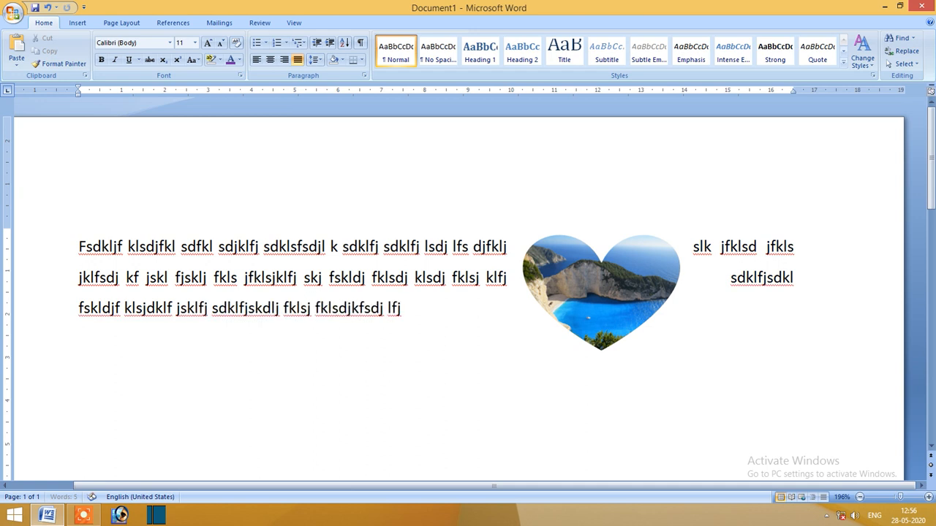
{"action": "type", "text": " sdklfj sdklj fklsdj fklsj dklfj sdklfj sdklj fklsdj fkl"}
{"action": "type", "text": "sdj fkljs dklfj"}
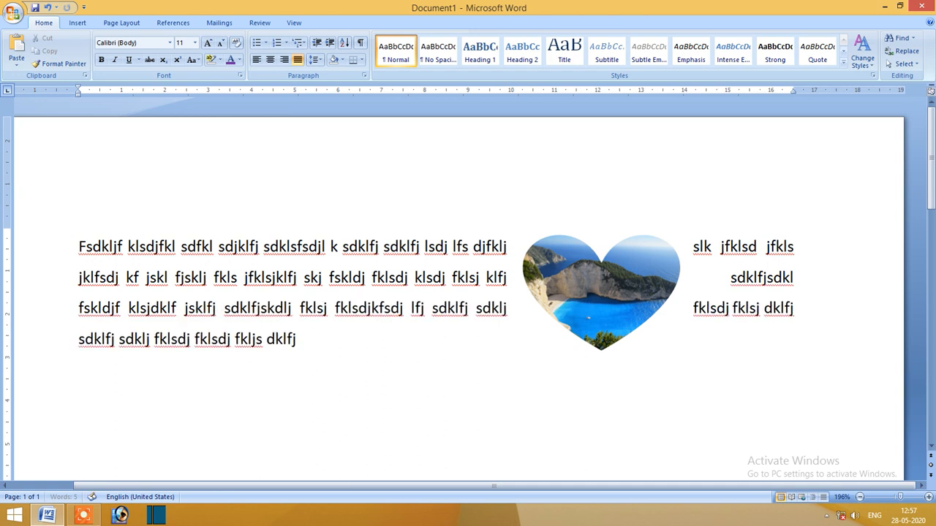
{"action": "type", "text": "skl fklsdjf klsdj fklsd jfklsj dklfj sdklfj sdklj fklsj fklsd jklf jsdklfj sdkl fjklsdj"}
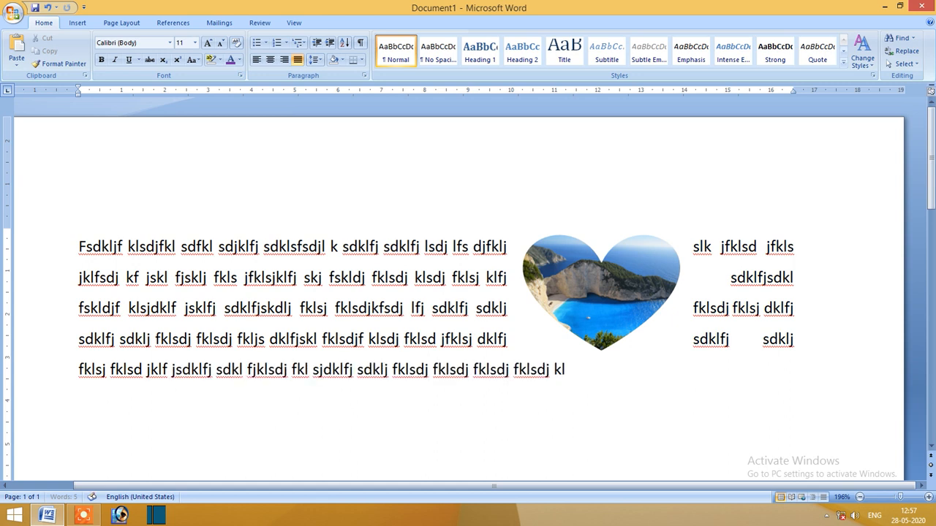
{"action": "type", "text": " fkl sjdklfj sdklj fklsdj fklsdj fklsdj fklsdj klfj sdklfj s"}
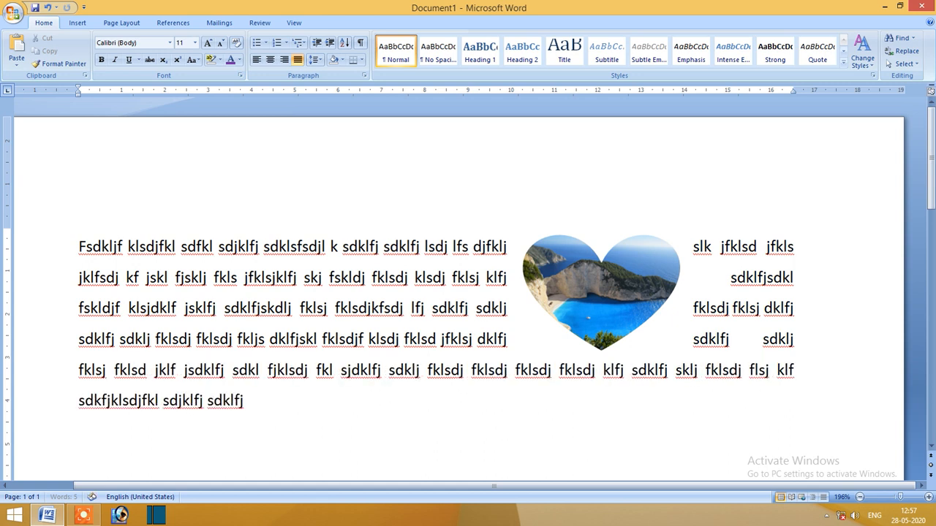
{"action": "type", "text": "klj fklsdj flsj klf sdkfjklsdjfkl sdjklf"}
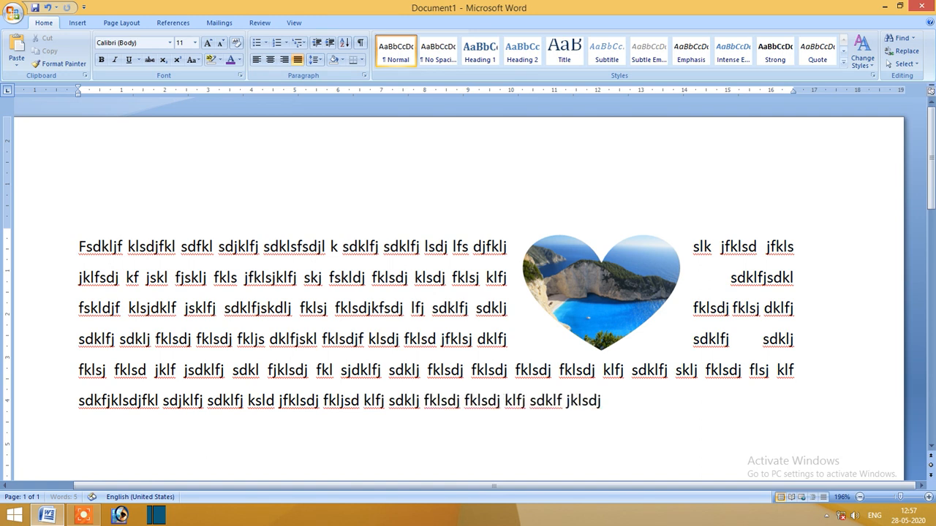
{"action": "type", "text": "j sdklfj ksld jfklsdj fkljsd klfj sdklj fklsdj "}
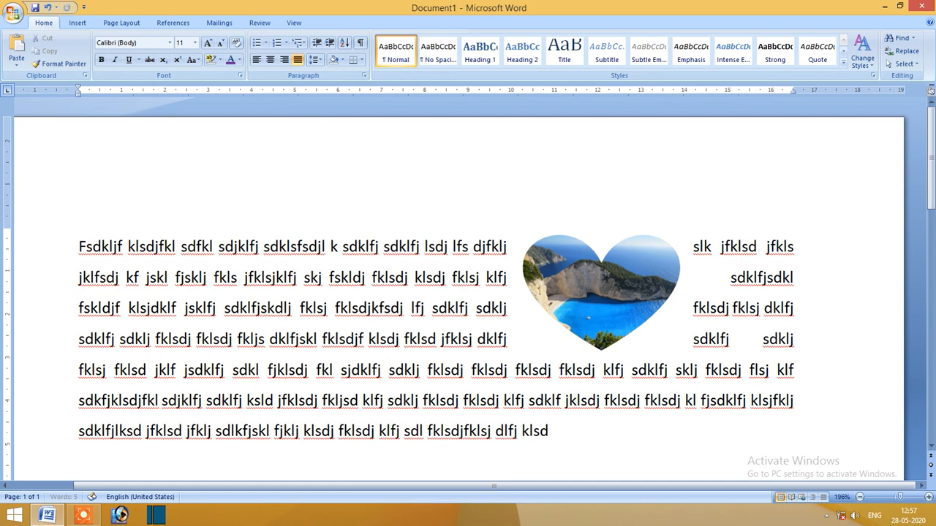
{"action": "type", "text": "fklsdj klfj sdklf jklsdj"}
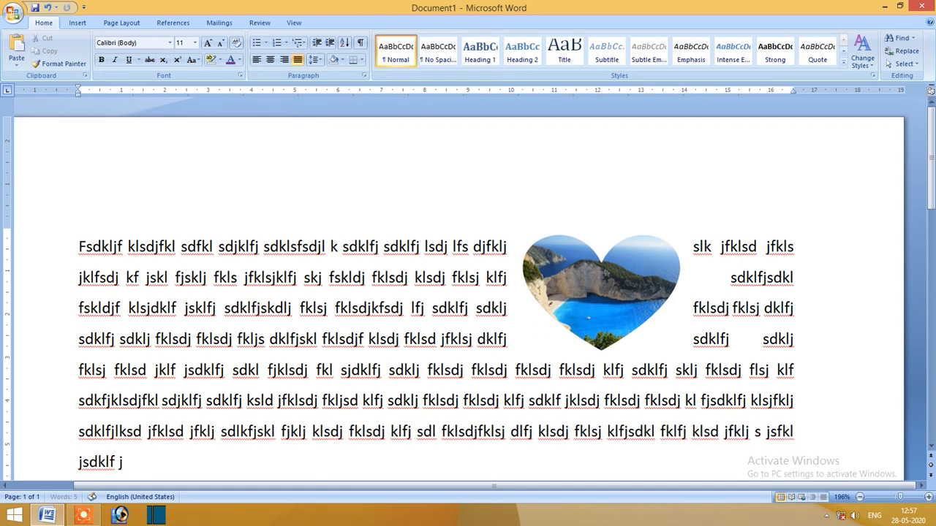
{"action": "type", "text": " fklsdj fklsdj kl fjsdklfj klsjfklj sdklfjlksd jfklsd jfklj sdlkfjskl fjklj klsdj fklsdj klfj sdl fklsdjfklsj"}
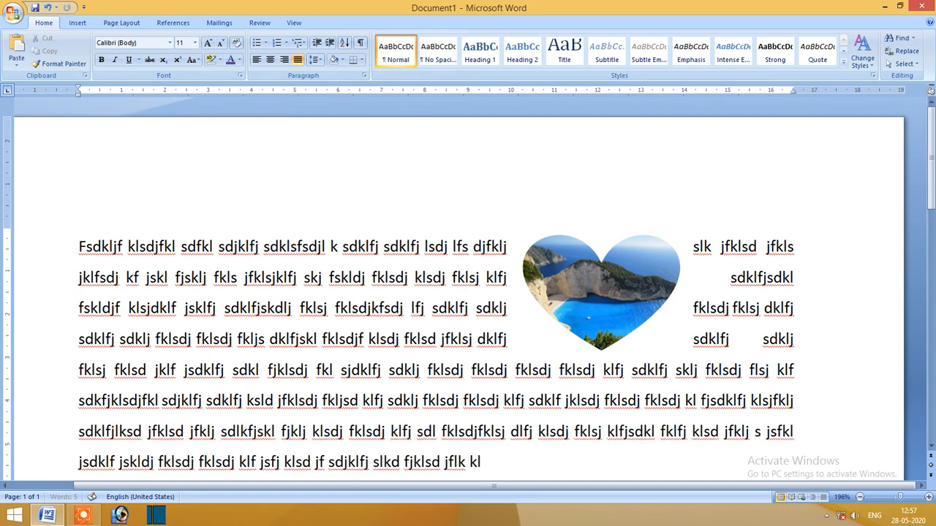
{"action": "type", "text": " dlfj klsdj fklsj klfjsdkl fklfj klsd jfklj s jsfkl jsdklf"}
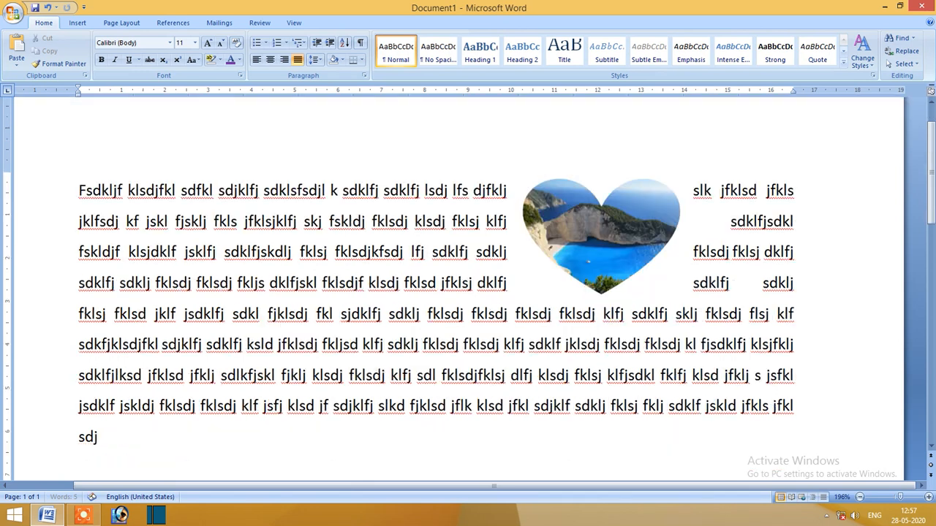
Move the heart-shaped picture down into the paragraph and set its text wrapping to In Line with Text.
{"action": "left_click_drag", "start_coordinate": [597, 226], "coordinate": [618, 302]}
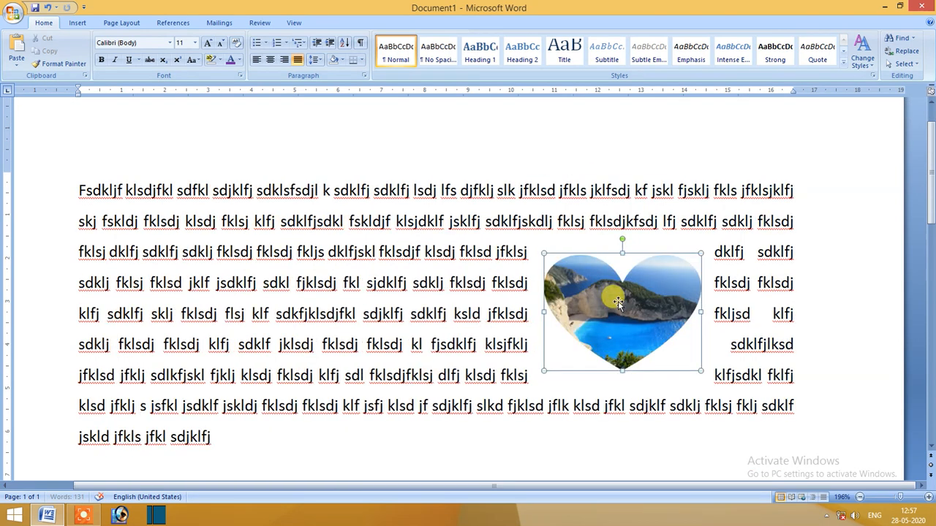
{"action": "left_click", "coordinate": [428, 223]}
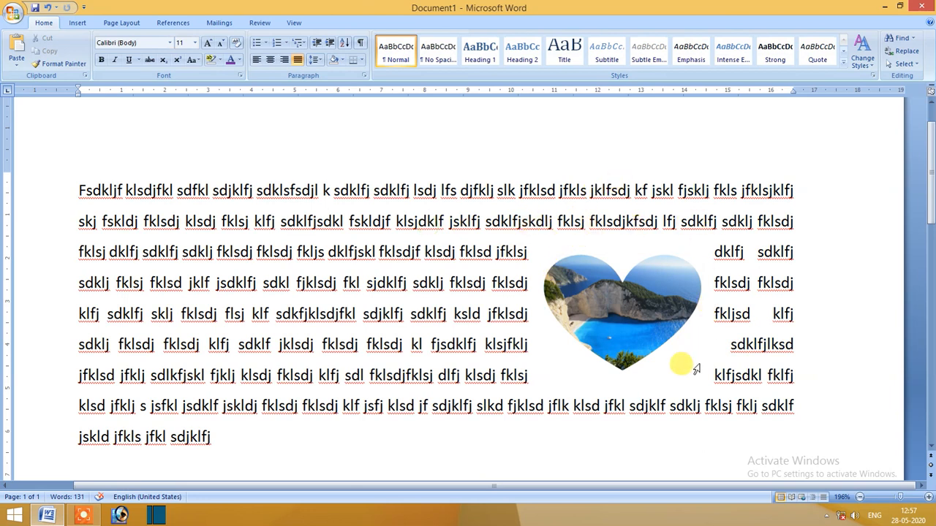
{"action": "left_click", "coordinate": [608, 304]}
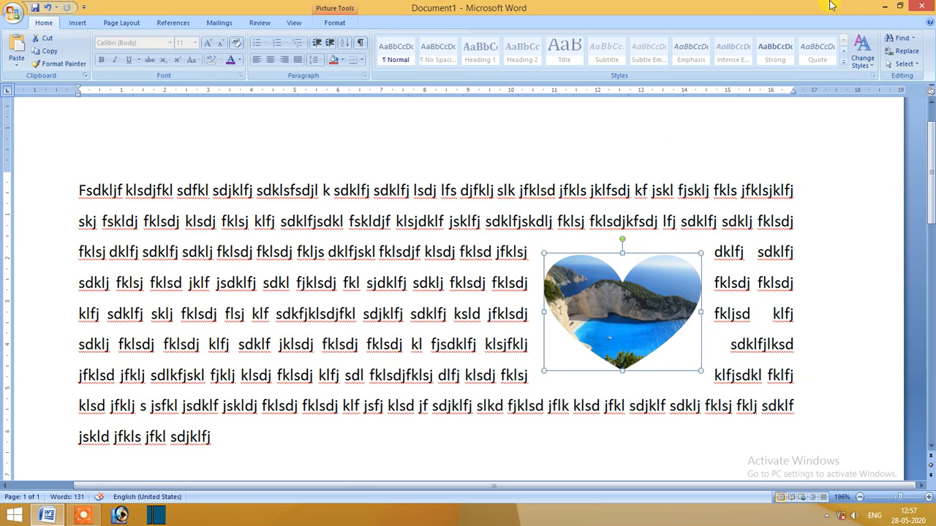
{"action": "left_click", "coordinate": [334, 24]}
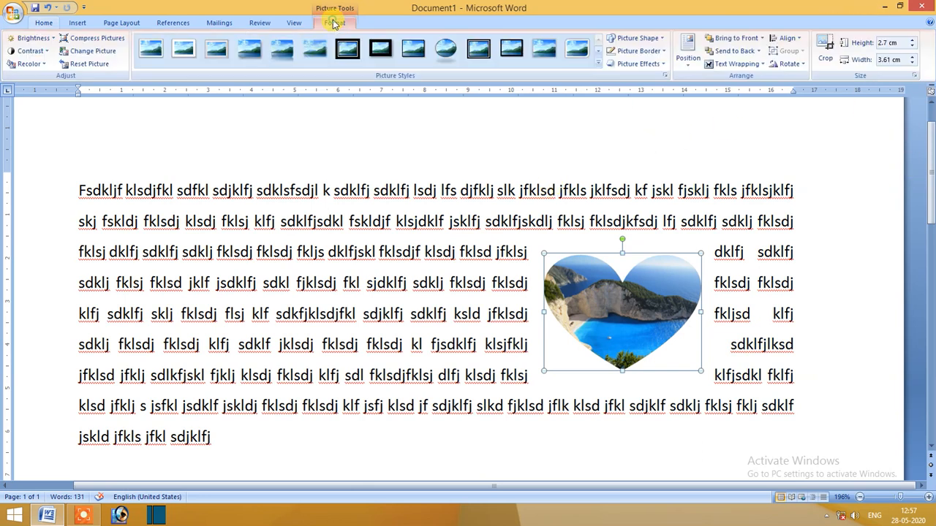
{"action": "left_click", "coordinate": [735, 64]}
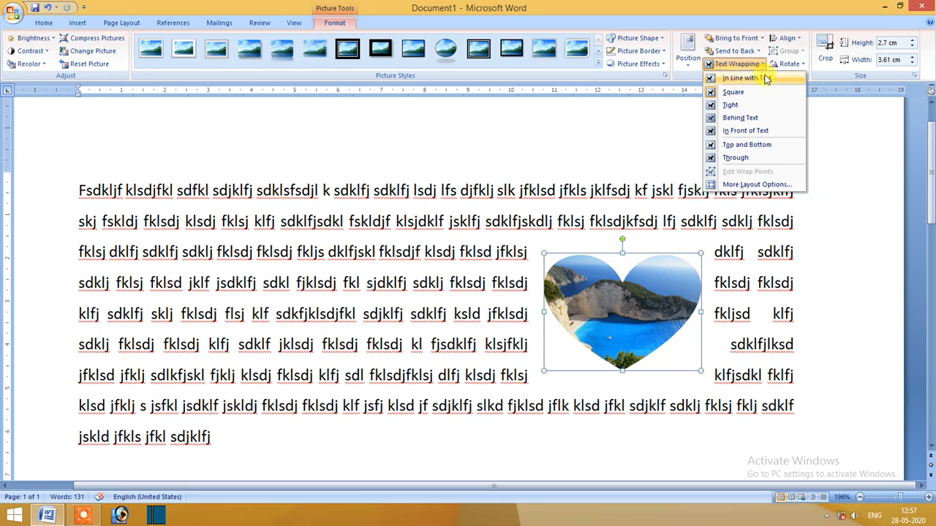
{"action": "left_click", "coordinate": [735, 79]}
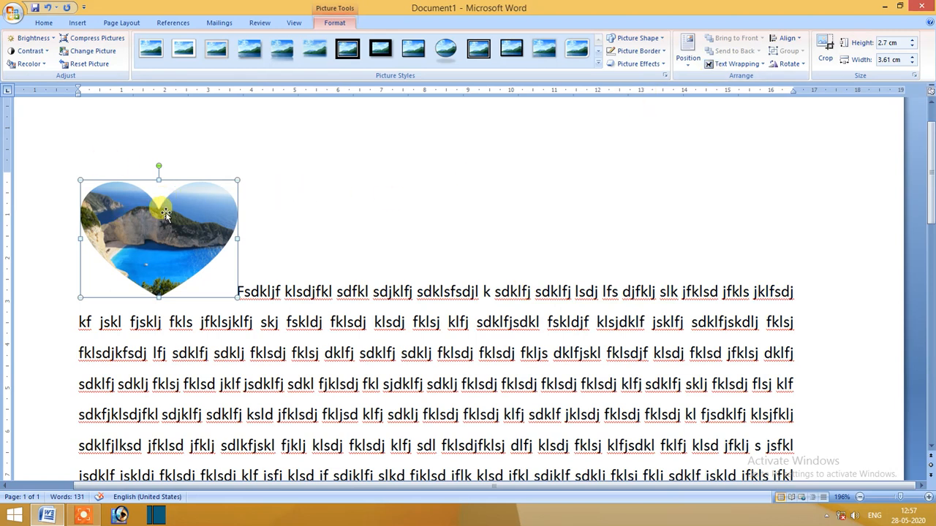
Set the heart picture's text wrapping to Tight, move it back into the paragraph, and check the words beside its lower edges.
{"action": "left_click", "coordinate": [727, 64]}
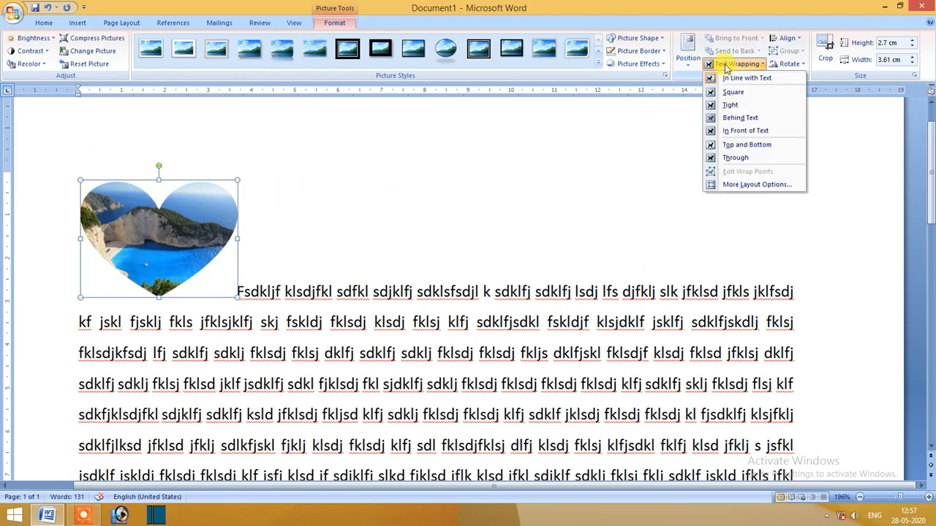
{"action": "left_click", "coordinate": [730, 105]}
{"action": "left_click_drag", "start_coordinate": [215, 189], "coordinate": [653, 253]}
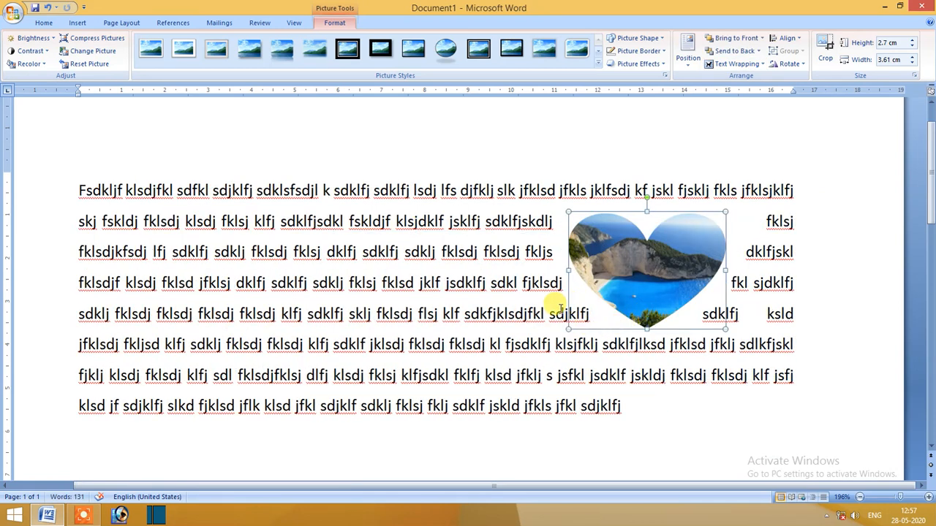
{"action": "left_click", "coordinate": [570, 312]}
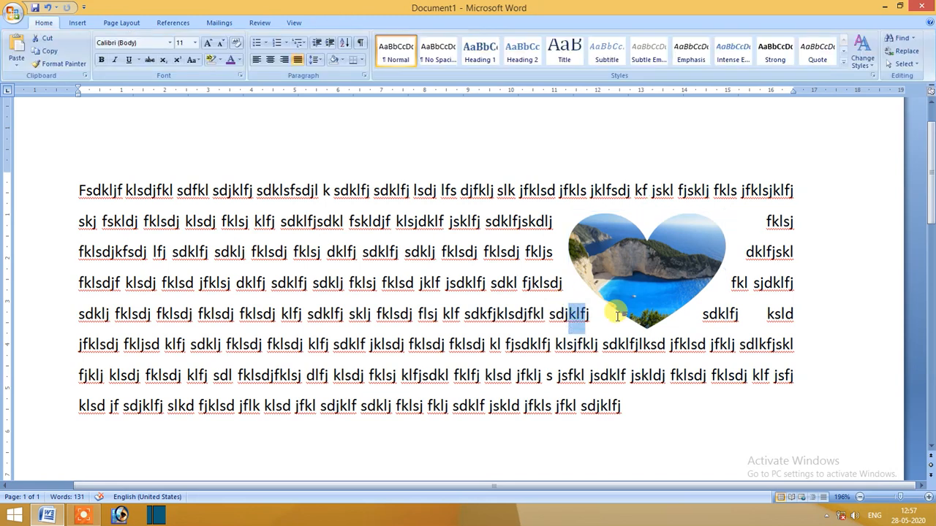
{"action": "left_click_drag", "start_coordinate": [716, 313], "coordinate": [702, 314]}
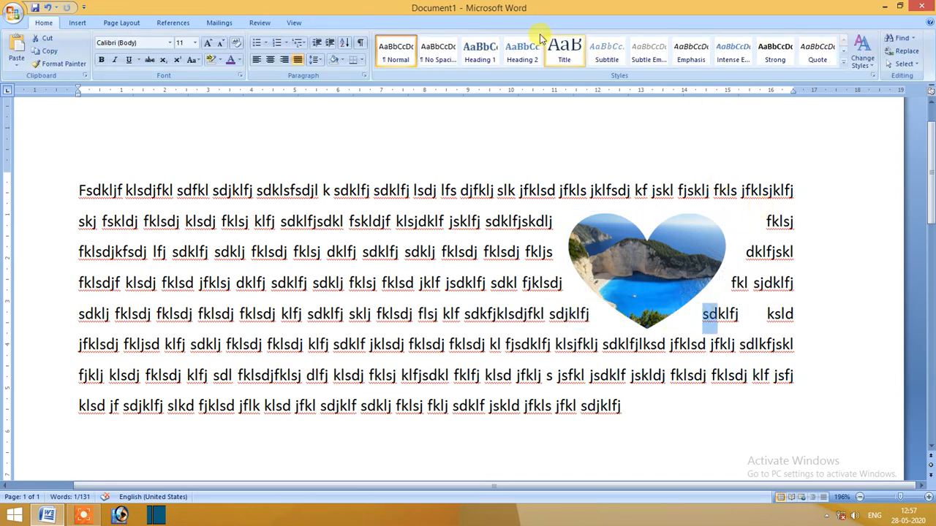
Reposition the tightly wrapped heart picture within the paragraph, starting it at the third line of text.
{"action": "left_click", "coordinate": [678, 278]}
{"action": "left_click_drag", "start_coordinate": [678, 278], "coordinate": [650, 256]}
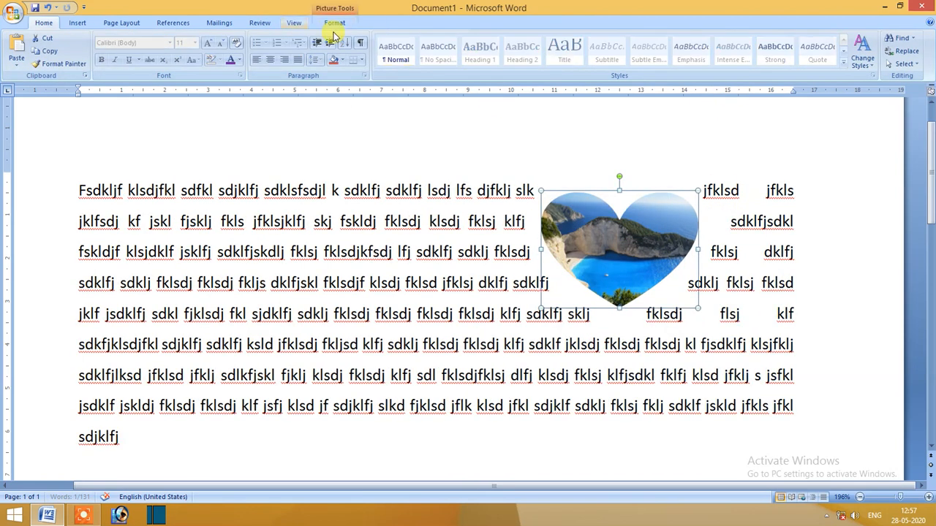
{"action": "left_click", "coordinate": [334, 23]}
{"action": "left_click", "coordinate": [737, 63]}
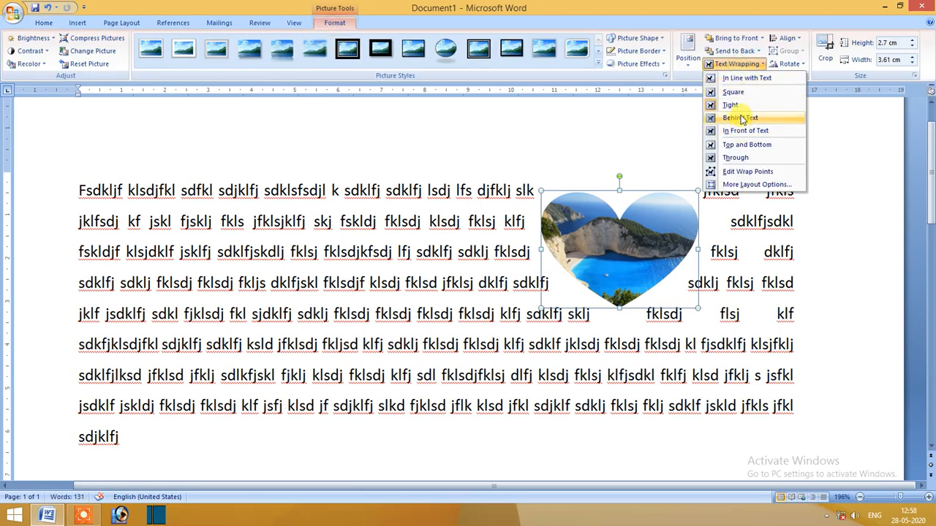
{"action": "left_click", "coordinate": [605, 218]}
{"action": "left_click_drag", "start_coordinate": [616, 237], "coordinate": [623, 282]}
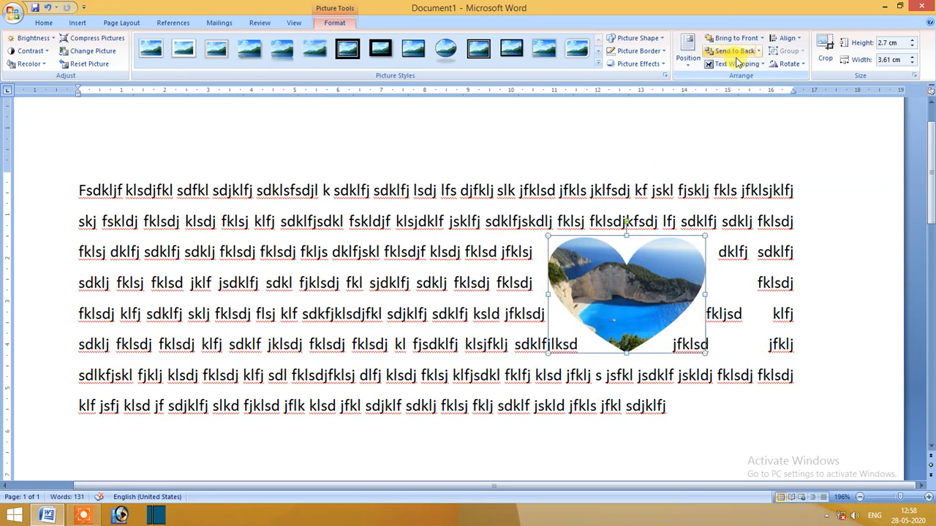
Try the Behind Text and In Front of Text wrapping options on the heart picture.
{"action": "left_click", "coordinate": [737, 63]}
{"action": "left_click", "coordinate": [742, 119]}
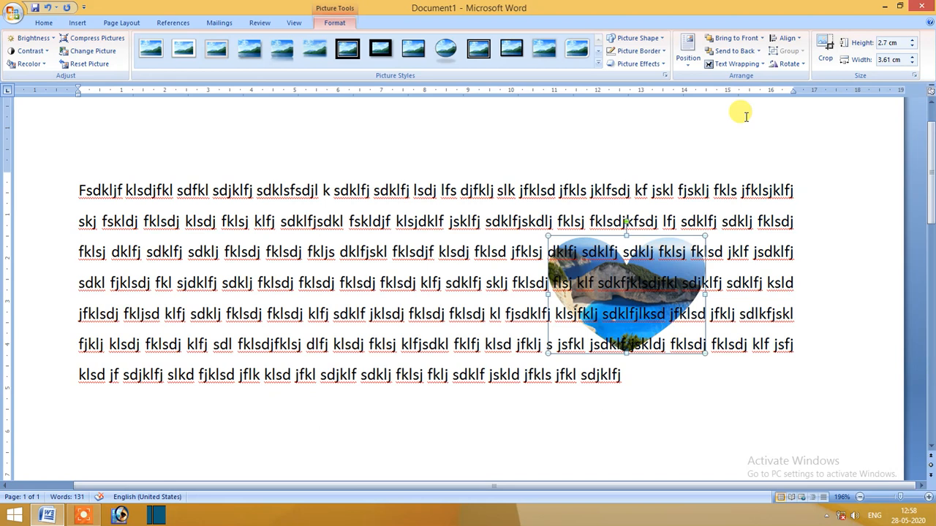
{"action": "left_click", "coordinate": [757, 64]}
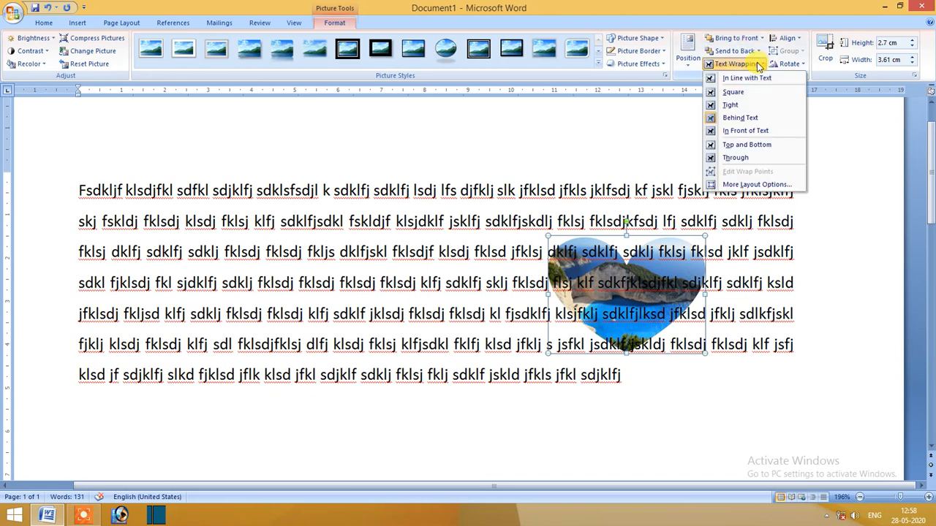
{"action": "left_click", "coordinate": [743, 131]}
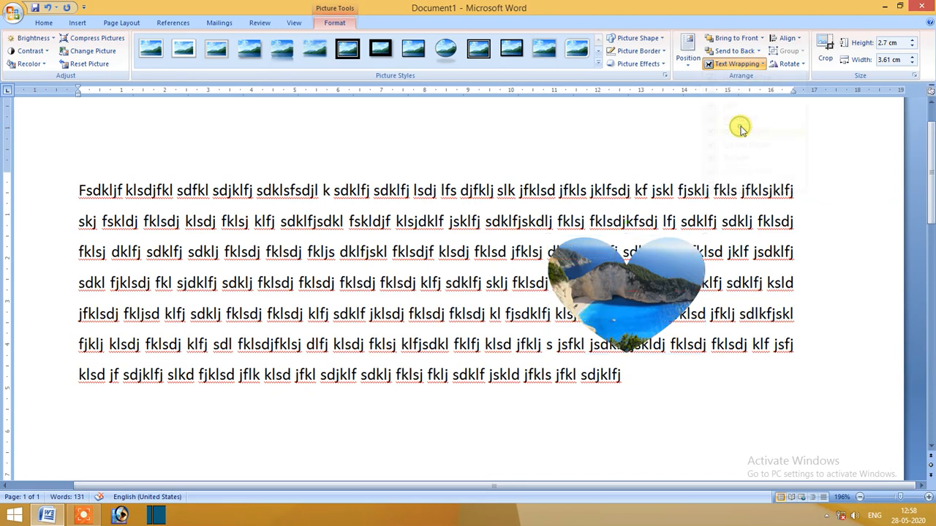
Set the heart picture's wrapping to Top and Bottom and move it below the third line of text.
{"action": "left_click", "coordinate": [753, 66]}
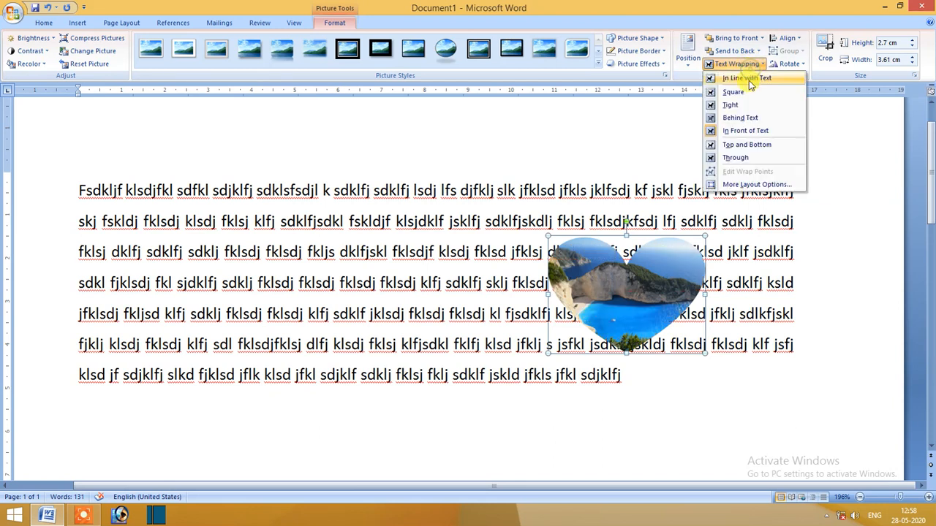
{"action": "left_click", "coordinate": [733, 146]}
{"action": "left_click_drag", "start_coordinate": [629, 277], "coordinate": [541, 324]}
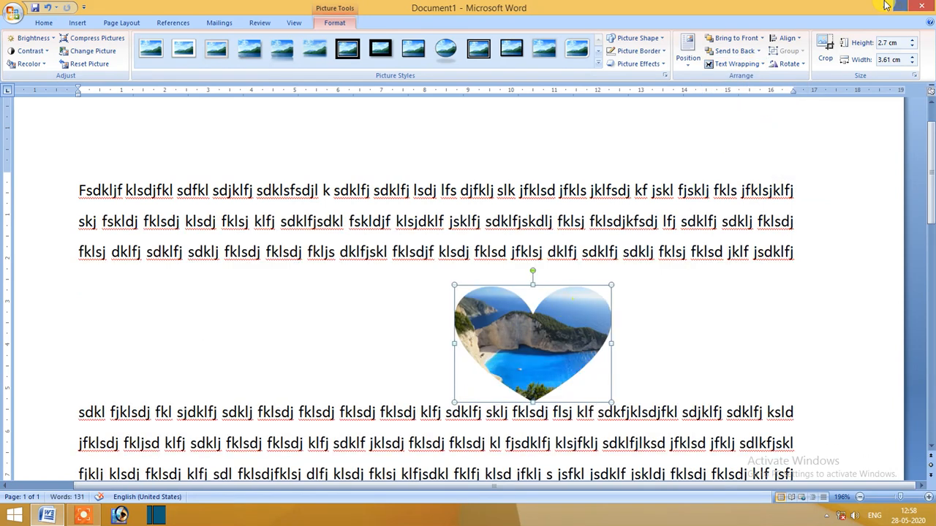
Set the heart picture's wrapping to Through and move it up so it starts beside the second line.
{"action": "left_click", "coordinate": [742, 64]}
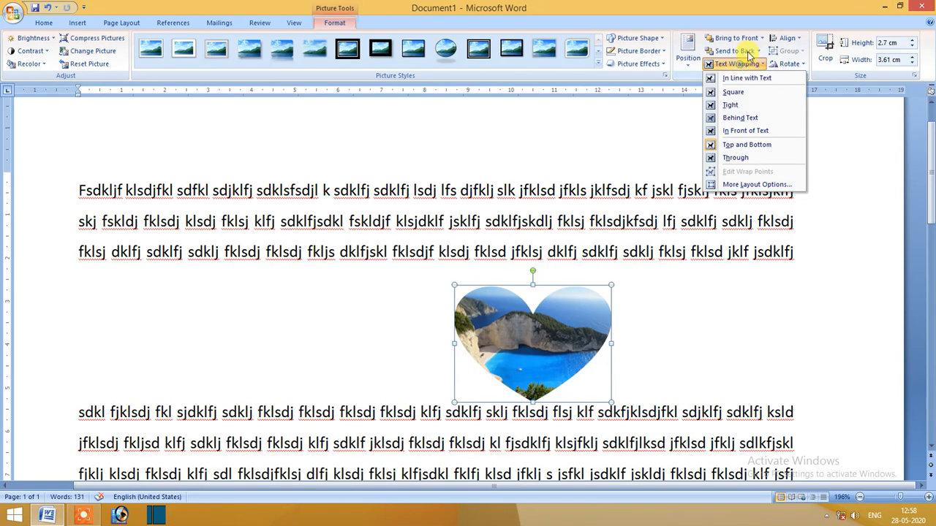
{"action": "left_click", "coordinate": [742, 159]}
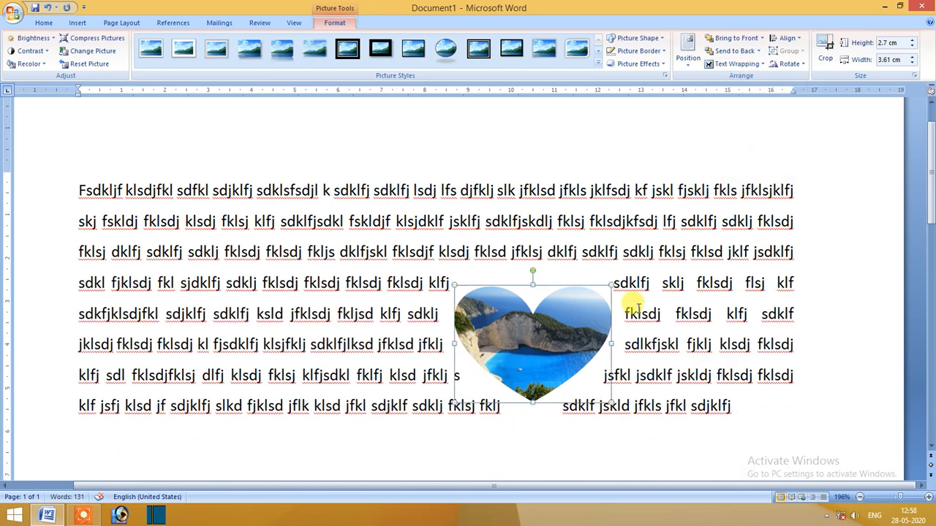
{"action": "left_click_drag", "start_coordinate": [599, 305], "coordinate": [724, 192]}
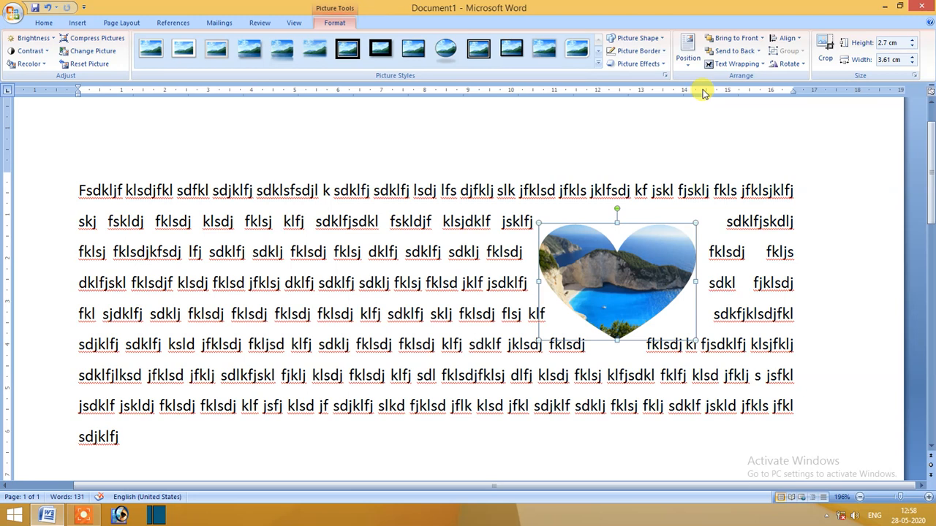
Edit the heart picture's wrap points, pulling those along its left side and bottom tip outward from the picture.
{"action": "left_click", "coordinate": [728, 64]}
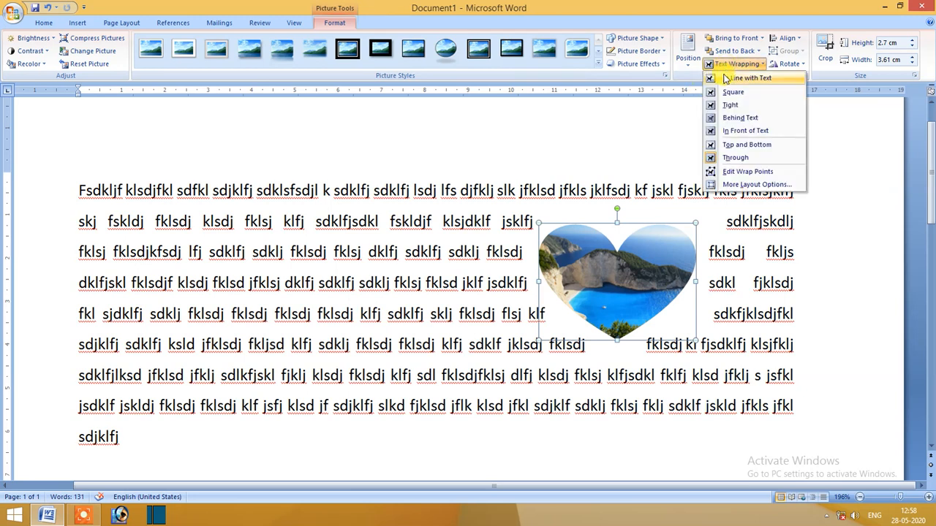
{"action": "left_click", "coordinate": [763, 172]}
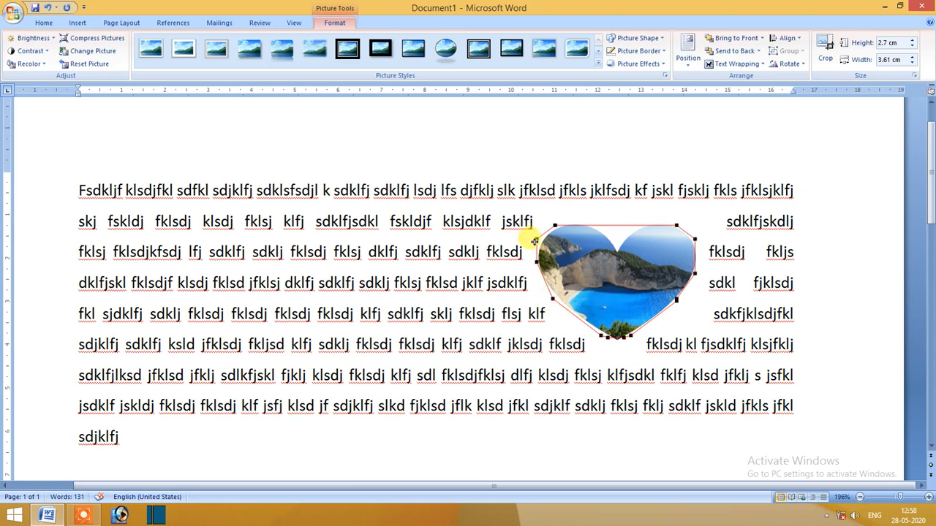
{"action": "left_click_drag", "start_coordinate": [534, 241], "coordinate": [544, 307]}
{"action": "left_click_drag", "start_coordinate": [597, 338], "coordinate": [618, 348]}
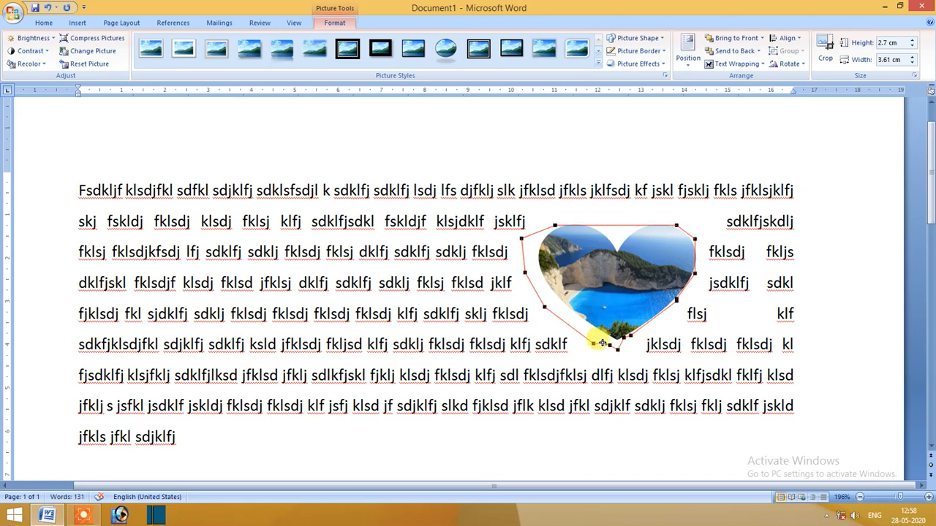
{"action": "left_click", "coordinate": [602, 142]}
{"action": "left_click", "coordinate": [575, 273]}
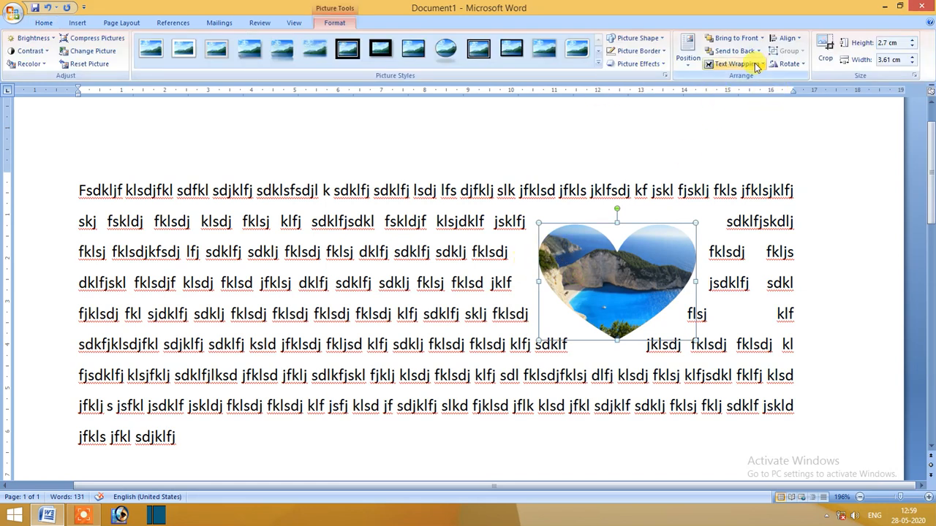
Try left and center alignment on the heart picture relative to the margins, and finish with it aligned right.
{"action": "left_click", "coordinate": [795, 40]}
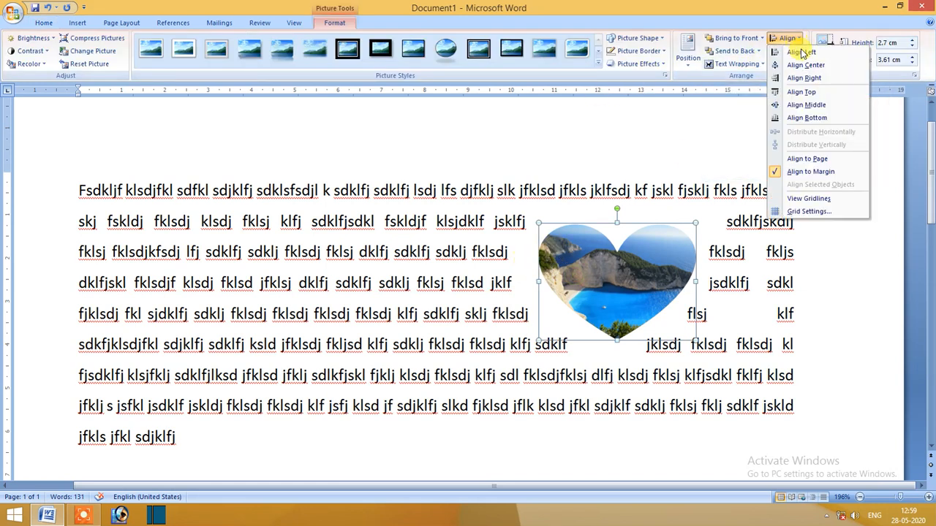
{"action": "left_click", "coordinate": [802, 52]}
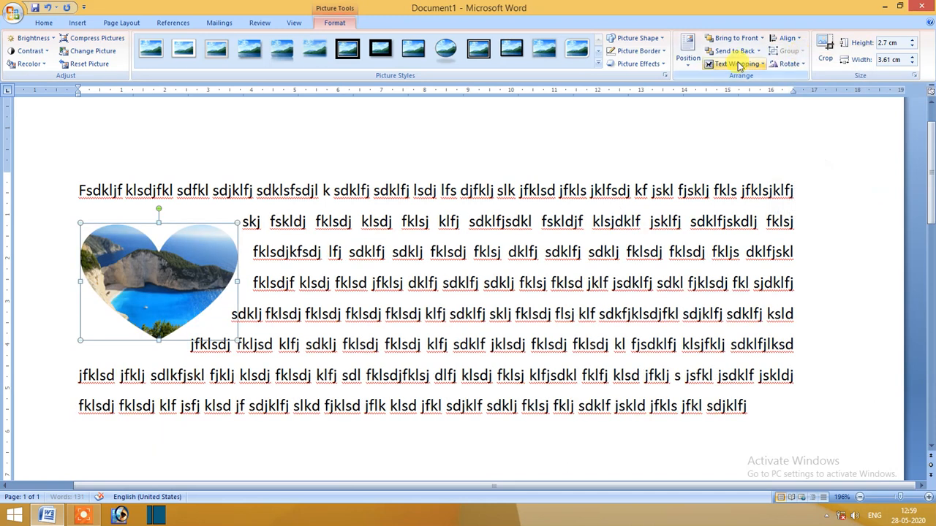
{"action": "left_click", "coordinate": [786, 38]}
{"action": "left_click", "coordinate": [802, 65]}
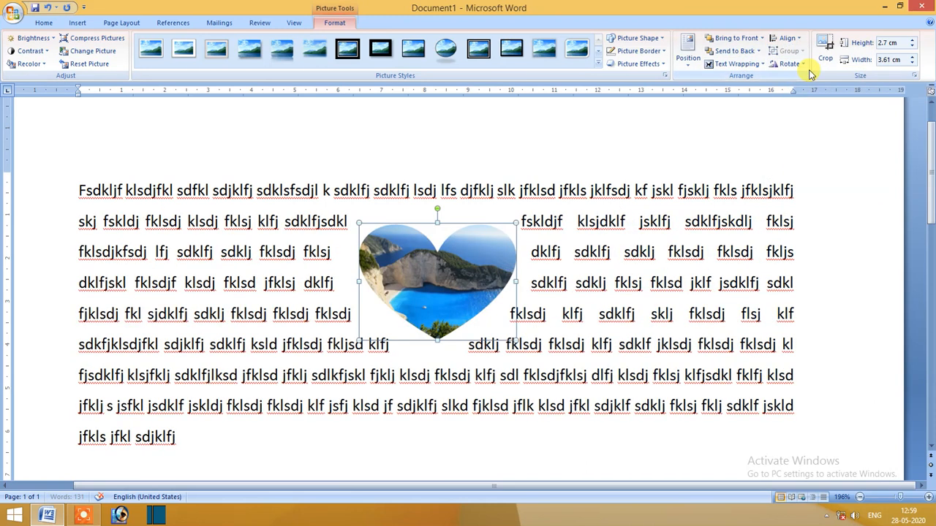
{"action": "left_click", "coordinate": [795, 39]}
{"action": "left_click", "coordinate": [802, 78]}
Try aligning the heart picture to the top margin, and finish with Align Middle to center it vertically on the page.
{"action": "left_click", "coordinate": [790, 39]}
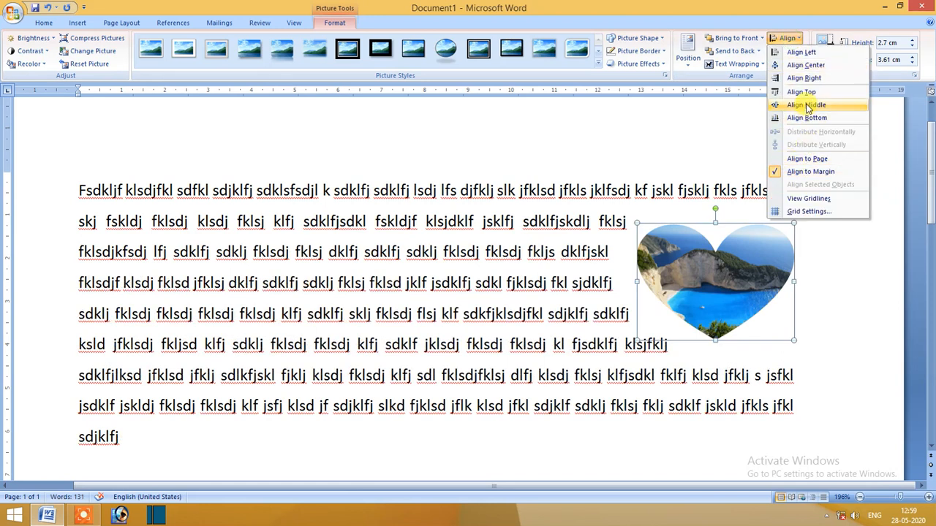
{"action": "left_click", "coordinate": [804, 93]}
{"action": "left_click", "coordinate": [786, 38]}
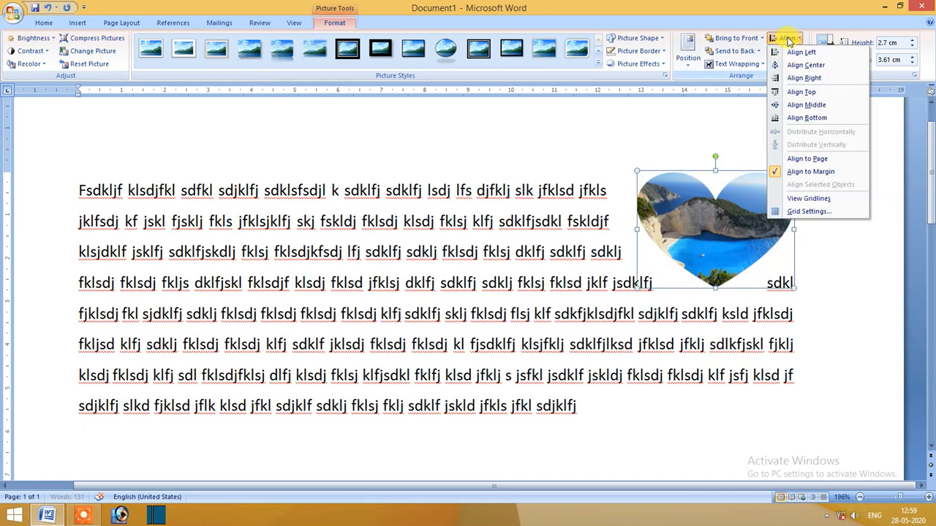
{"action": "left_click", "coordinate": [804, 105]}
{"action": "scroll", "coordinate": [804, 125], "scroll_direction": "down", "scroll_amount": 5}
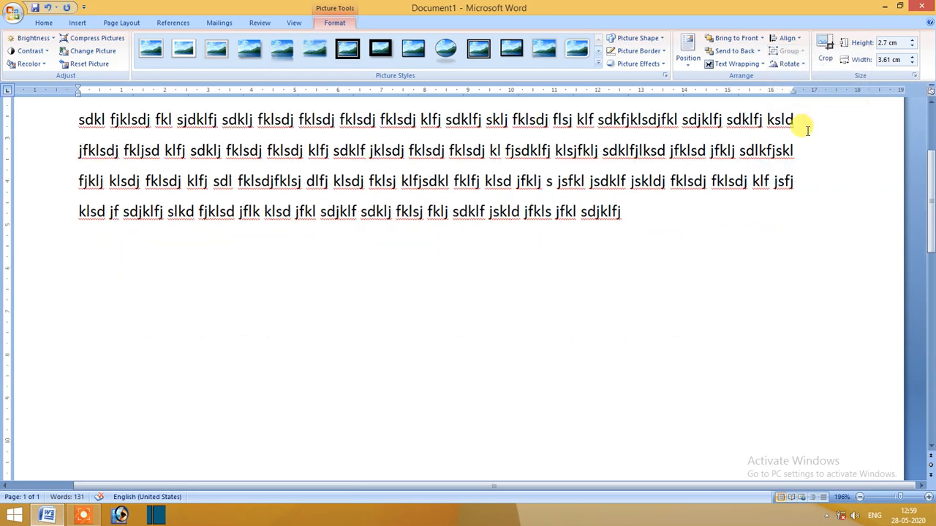
{"action": "scroll", "coordinate": [807, 131], "scroll_direction": "up", "scroll_amount": 5}
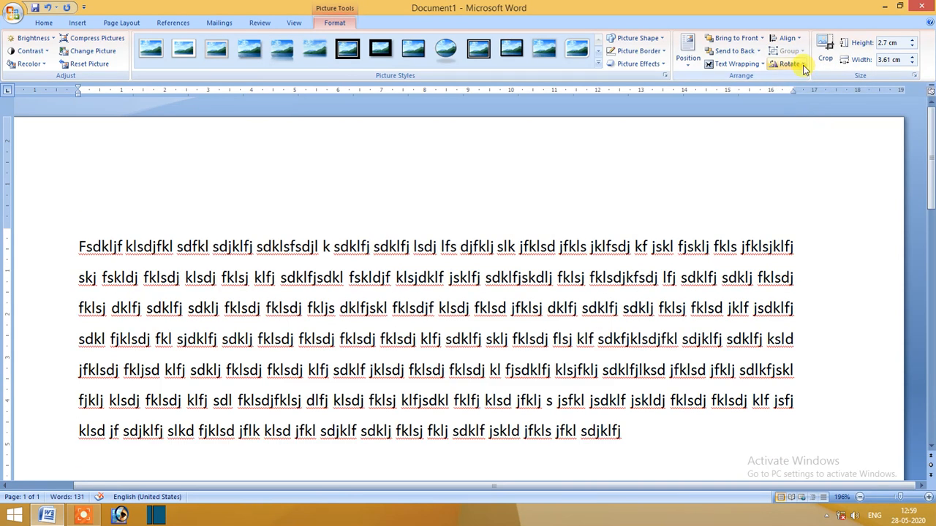
{"action": "scroll", "coordinate": [777, 190], "scroll_direction": "down", "scroll_amount": 5}
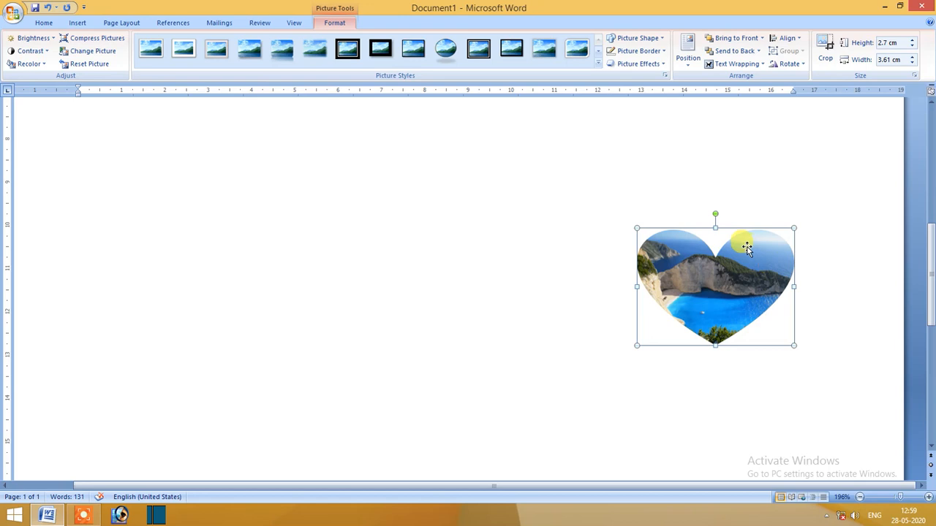
Duplicate the heart picture and place the copy so it overlaps the left half of the original.
{"action": "left_click_drag", "start_coordinate": [533, 267], "coordinate": [525, 234]}
{"action": "left_click", "coordinate": [559, 259]}
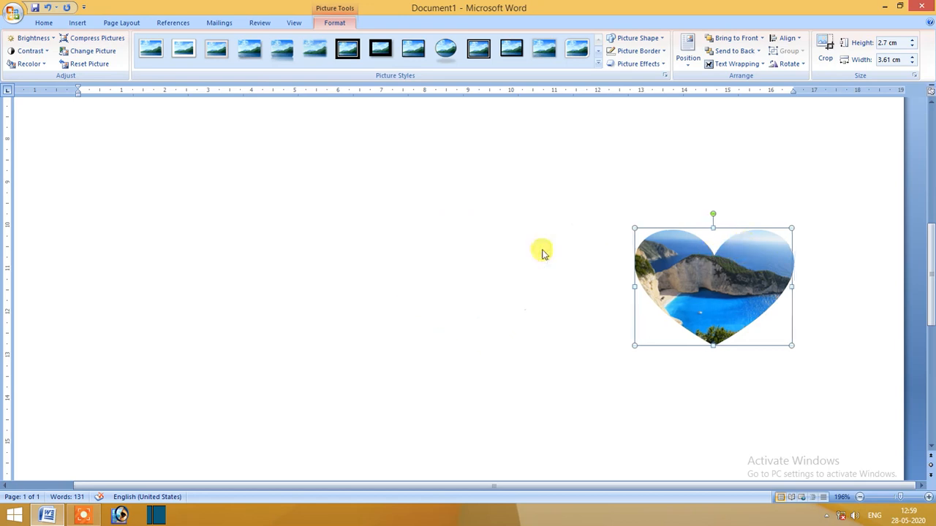
{"action": "left_click", "coordinate": [577, 255]}
{"action": "scroll", "coordinate": [587, 268], "scroll_direction": "up", "scroll_amount": 2}
{"action": "scroll", "coordinate": [667, 319], "scroll_direction": "down", "scroll_amount": 7}
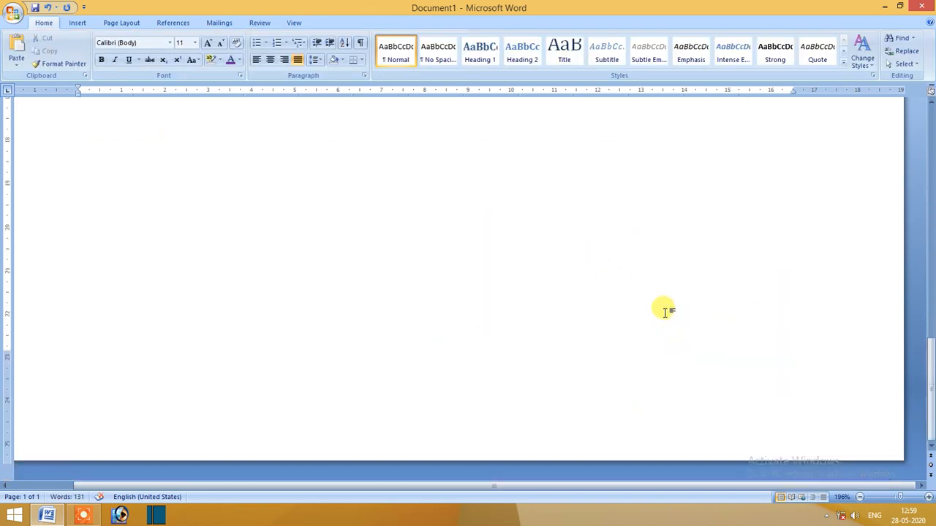
{"action": "scroll", "coordinate": [667, 310], "scroll_direction": "up", "scroll_amount": 8}
{"action": "scroll", "coordinate": [666, 309], "scroll_direction": "up", "scroll_amount": 3}
{"action": "scroll", "coordinate": [664, 299], "scroll_direction": "down", "scroll_amount": 5}
{"action": "left_click", "coordinate": [721, 209]}
{"action": "left_click_drag", "start_coordinate": [721, 209], "coordinate": [672, 229]}
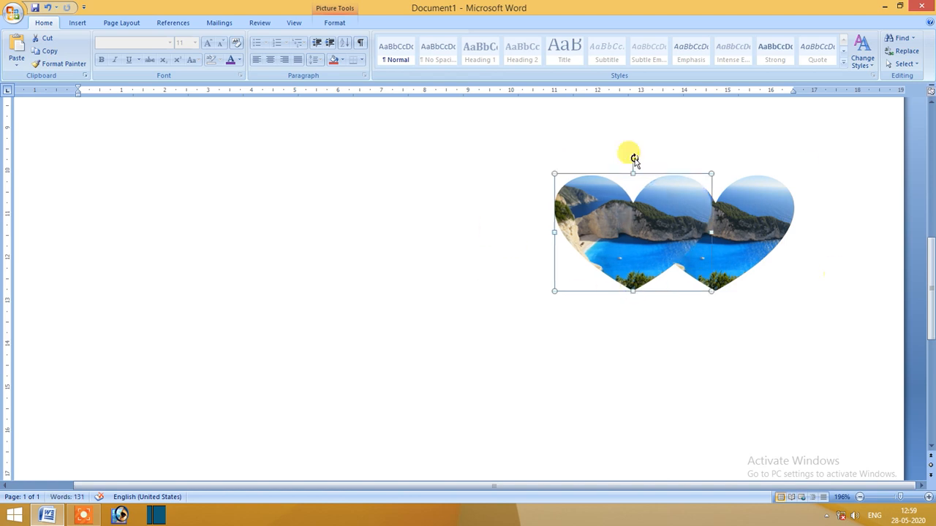
Try to group the two overlapping heart pictures.
{"action": "left_click", "coordinate": [766, 205], "text": "shift"}
{"action": "left_click", "coordinate": [334, 23]}
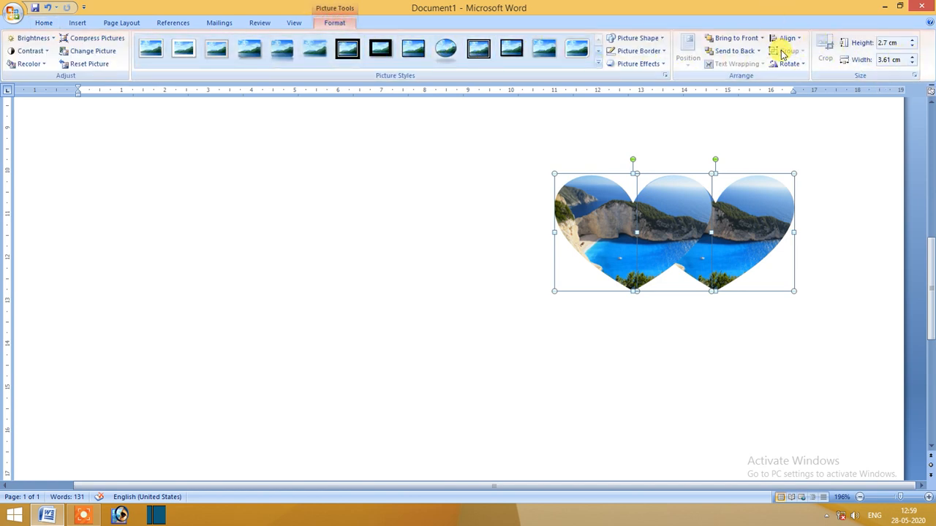
{"action": "left_click", "coordinate": [647, 142]}
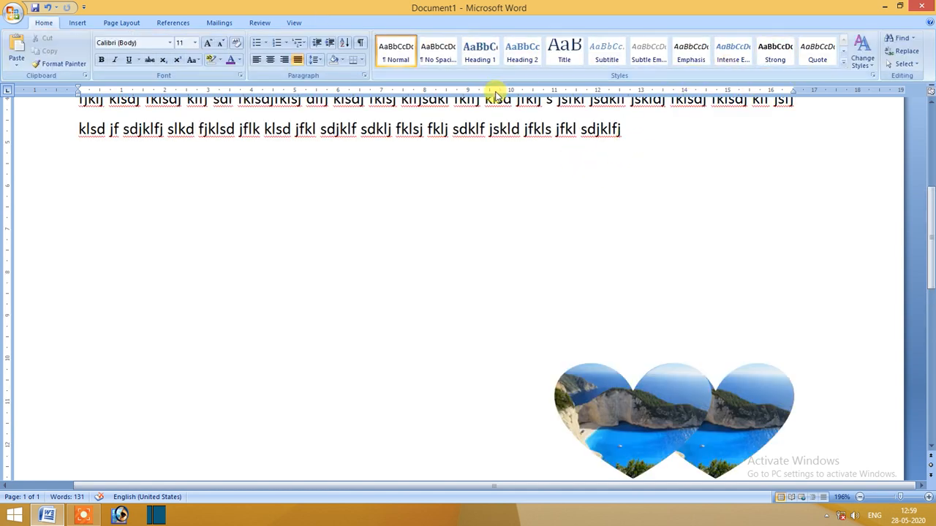
Select both heart pictures again, check their object commands for grouping, and move them together up and to the left.
{"action": "scroll", "coordinate": [606, 337], "scroll_direction": "down", "scroll_amount": 3}
{"action": "left_click", "coordinate": [622, 296]}
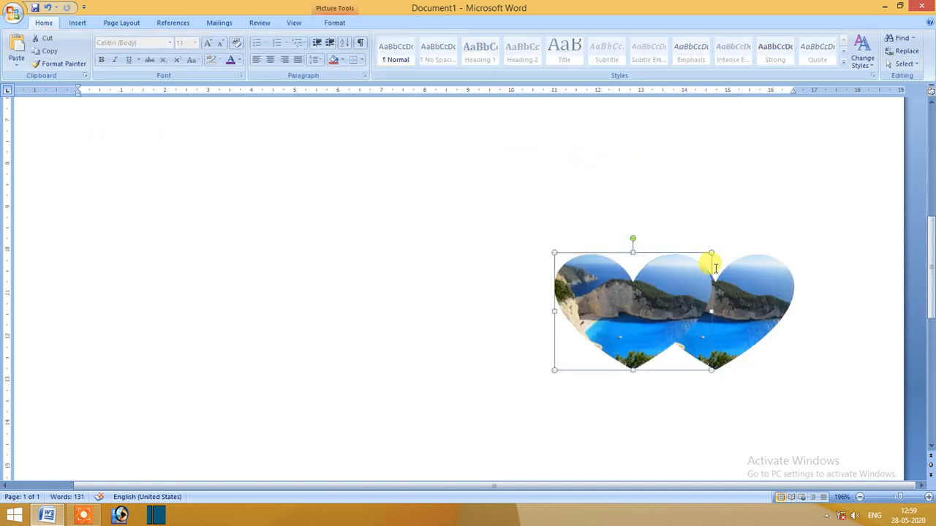
{"action": "left_click", "coordinate": [760, 267], "text": "shift"}
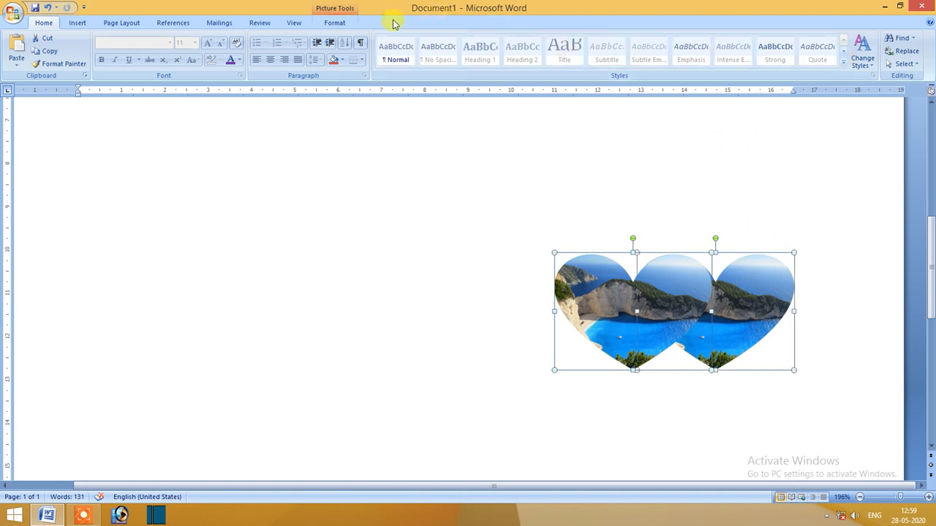
{"action": "left_click", "coordinate": [350, 22]}
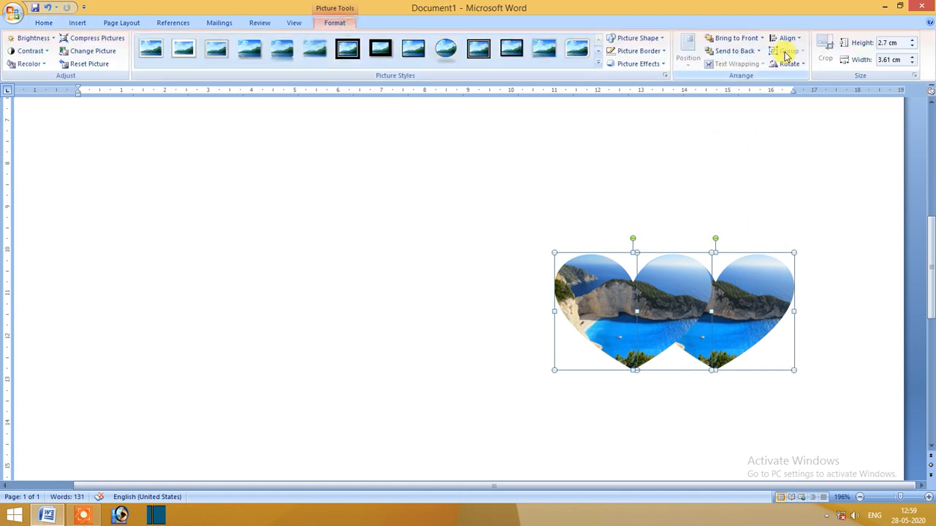
{"action": "right_click", "coordinate": [677, 274]}
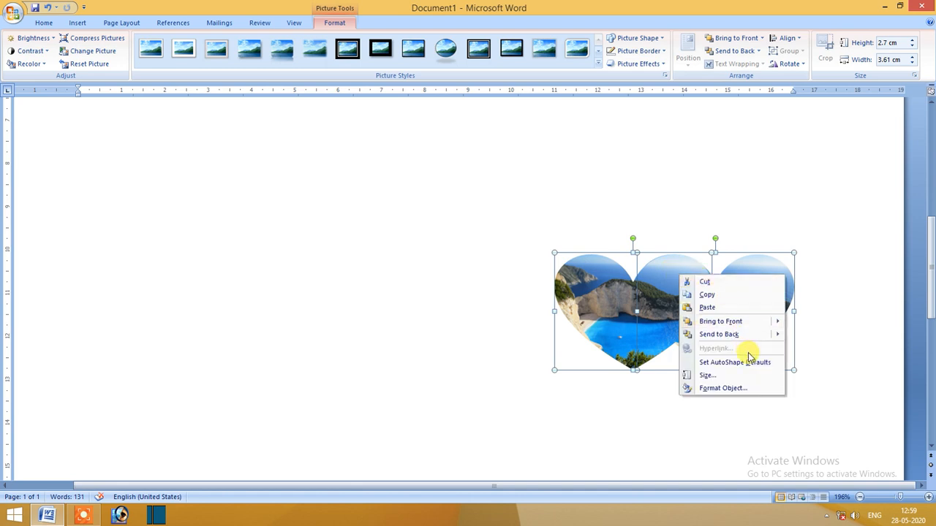
{"action": "left_click", "coordinate": [523, 149]}
{"action": "left_click_drag", "start_coordinate": [624, 295], "coordinate": [612, 257]}
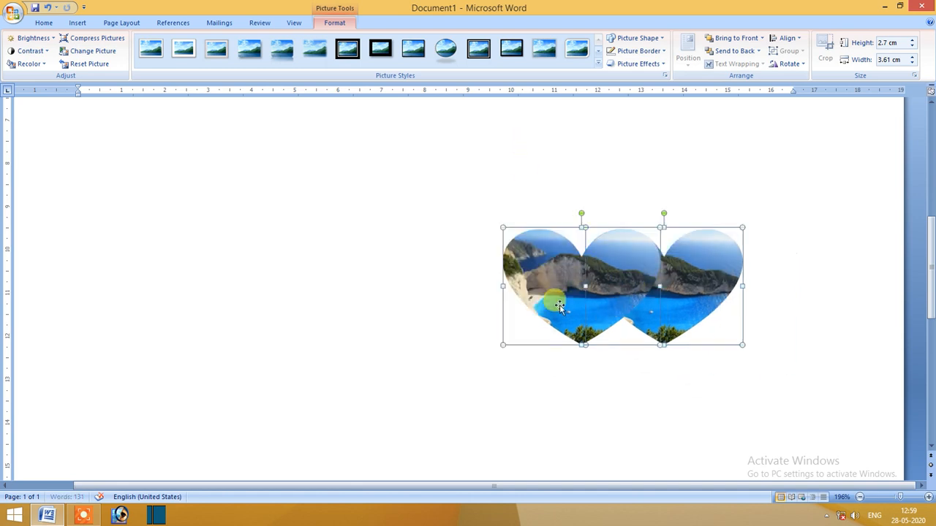
{"action": "left_click", "coordinate": [82, 513]}
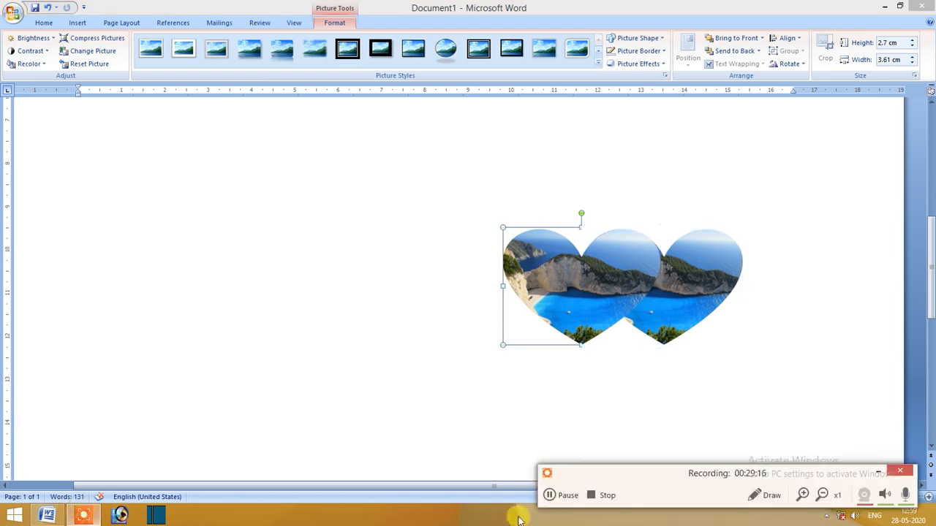
{"action": "left_click", "coordinate": [577, 497]}
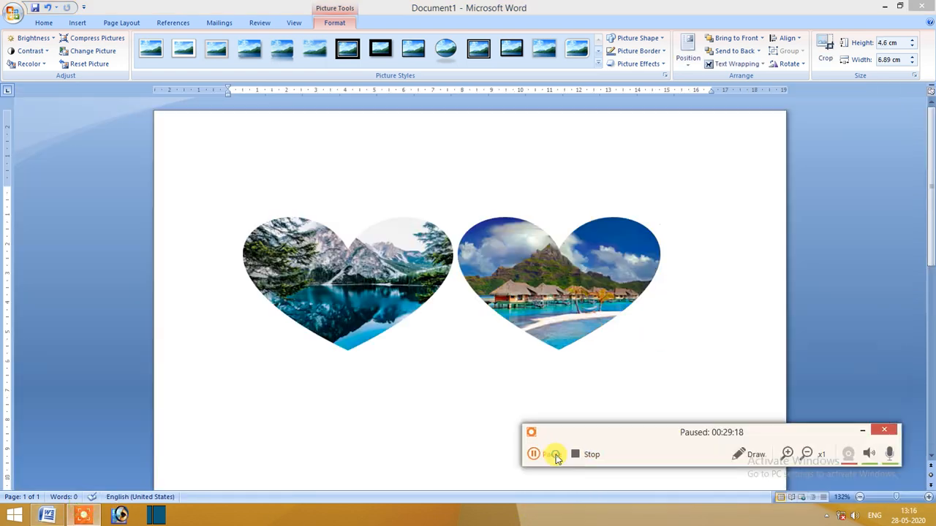
{"action": "left_click", "coordinate": [539, 451]}
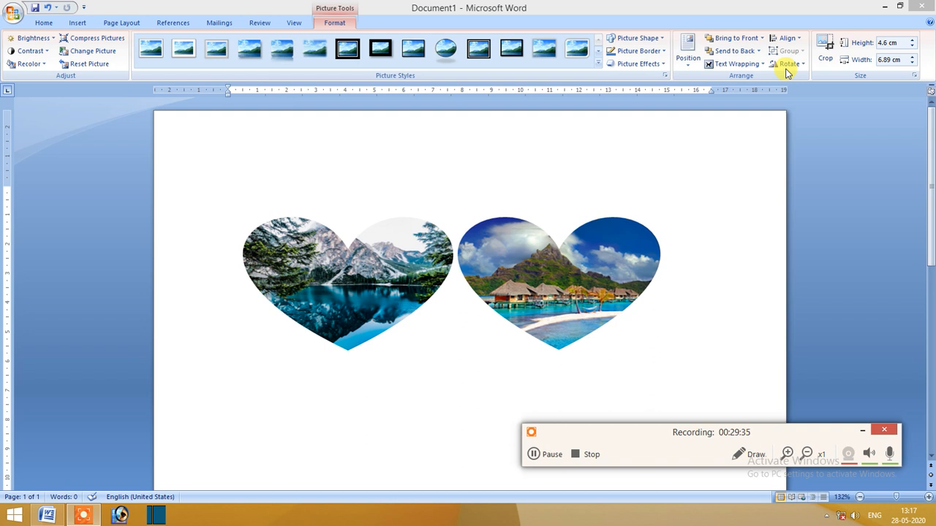
Delete both heart-shaped pictures from the page.
{"action": "left_click", "coordinate": [368, 261]}
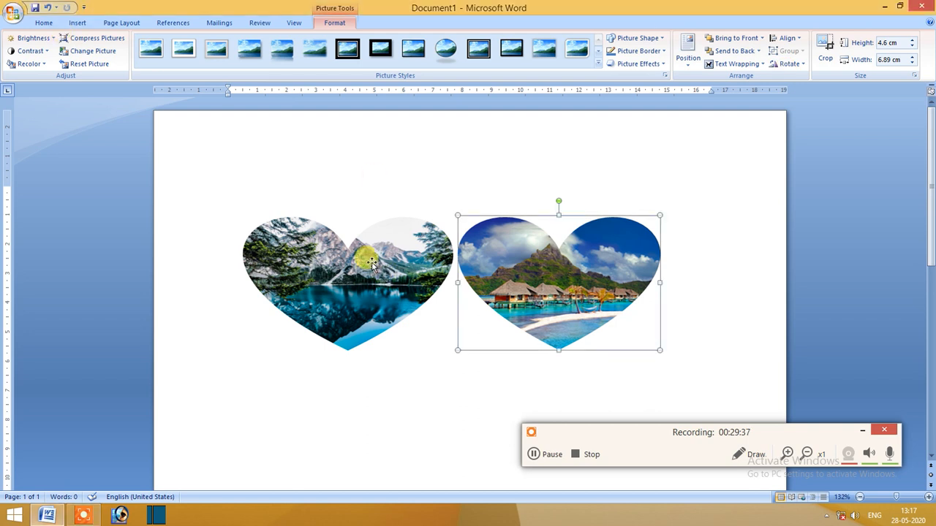
{"action": "key", "text": "Delete"}
{"action": "left_click", "coordinate": [372, 265]}
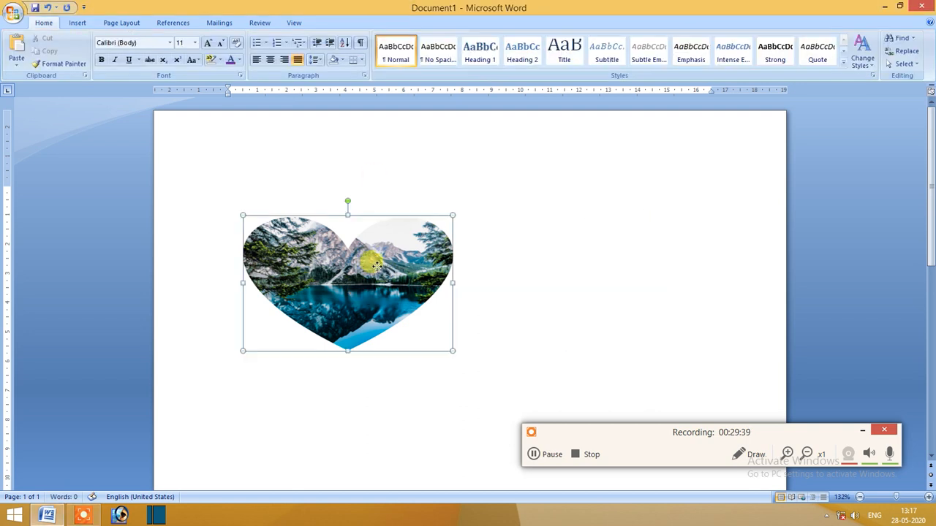
{"action": "key", "text": "Delete"}
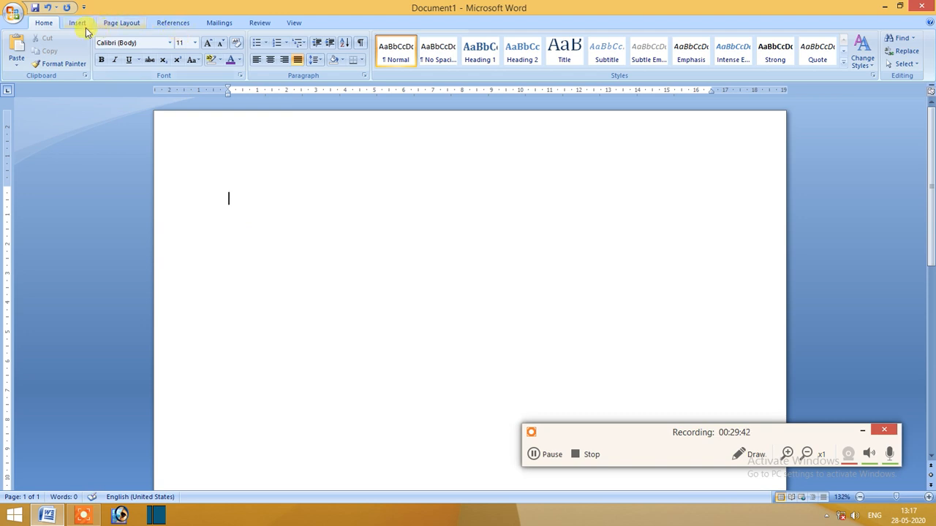
Draw a heart from the basic shapes, about 4.7 cm high and 5.7 cm wide, in the upper part of the page.
{"action": "left_click", "coordinate": [79, 24]}
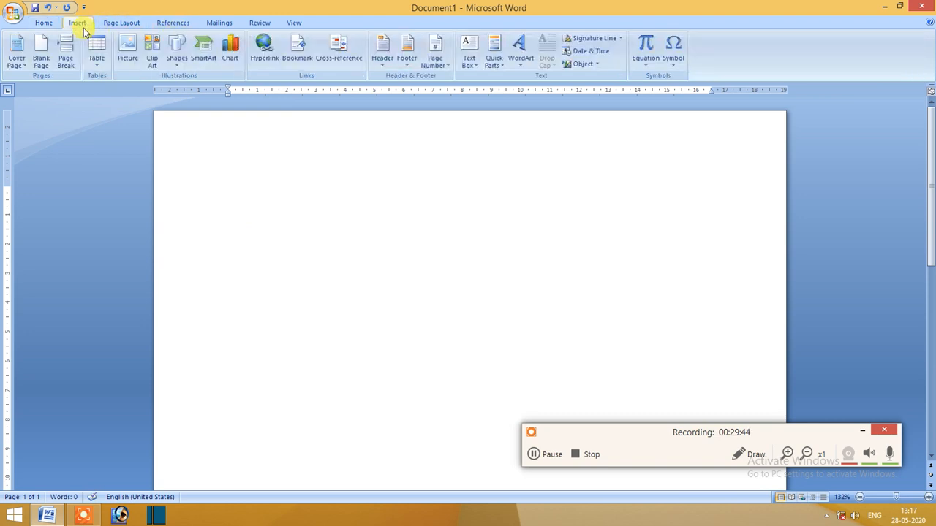
{"action": "left_click", "coordinate": [177, 59]}
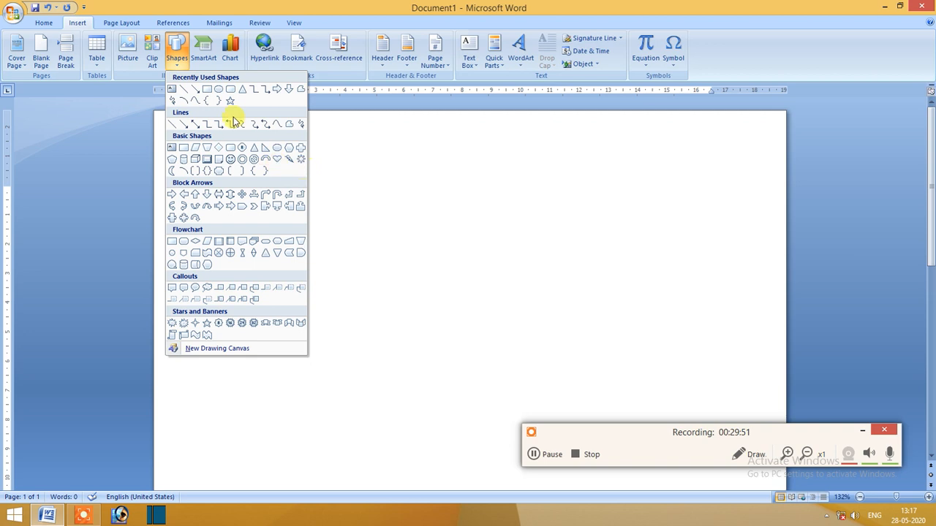
{"action": "left_click", "coordinate": [276, 159]}
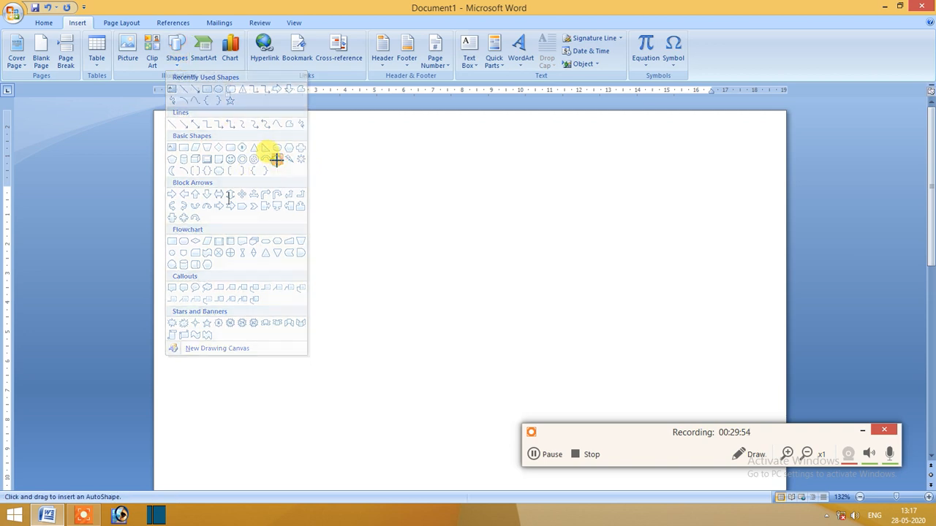
{"action": "left_click_drag", "start_coordinate": [326, 226], "coordinate": [465, 333]}
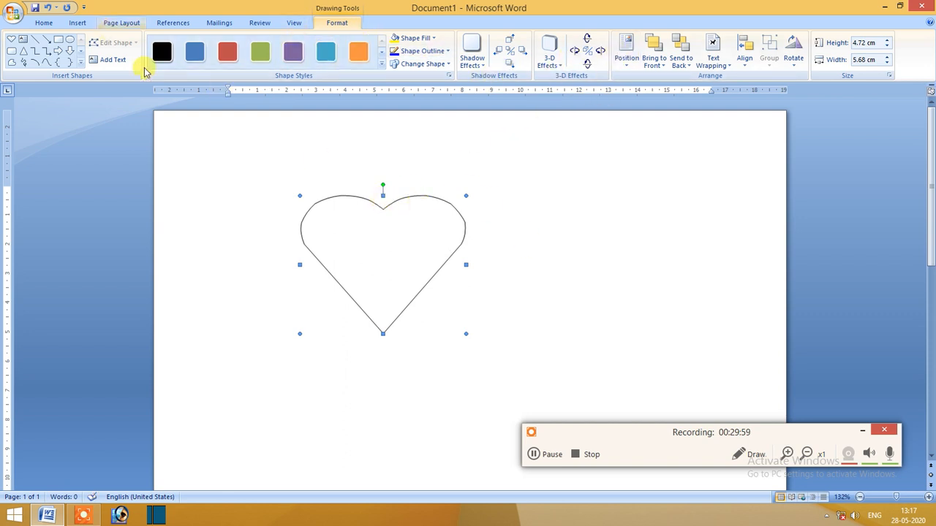
Fill the heart shape with the picture of the rocky blue bay.
{"action": "left_click", "coordinate": [417, 40]}
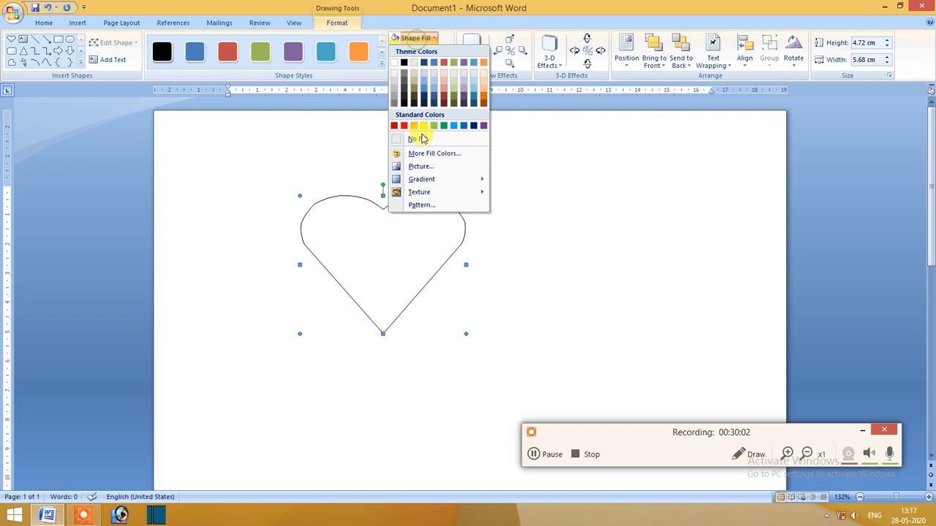
{"action": "left_click", "coordinate": [420, 165]}
{"action": "left_click", "coordinate": [206, 92]}
{"action": "left_click", "coordinate": [266, 262]}
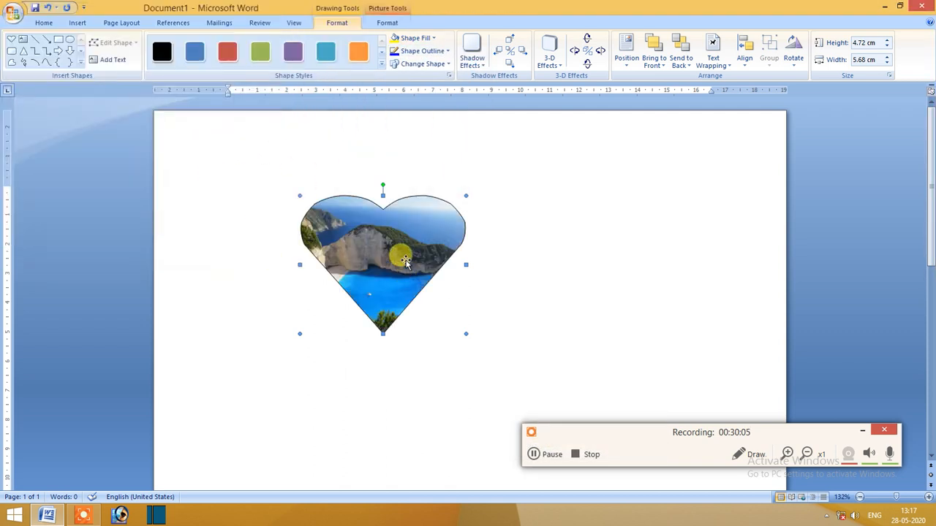
Look through the outline options and the Change Shape choices for the picture-filled heart.
{"action": "left_click", "coordinate": [439, 52]}
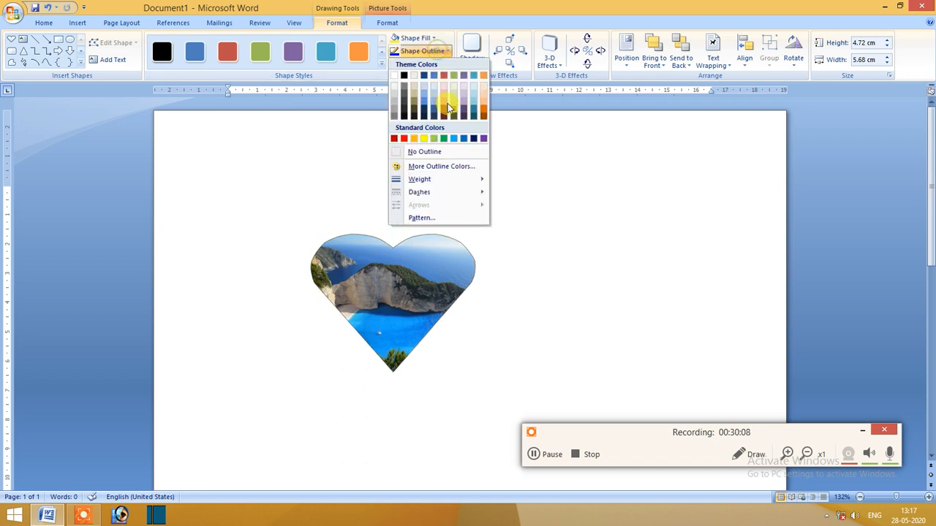
{"action": "left_click", "coordinate": [441, 52]}
{"action": "left_click", "coordinate": [422, 64]}
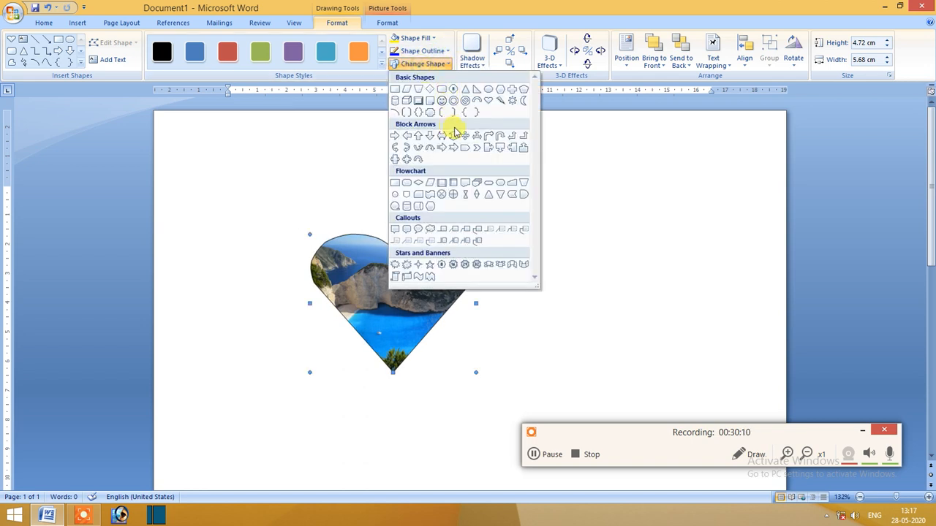